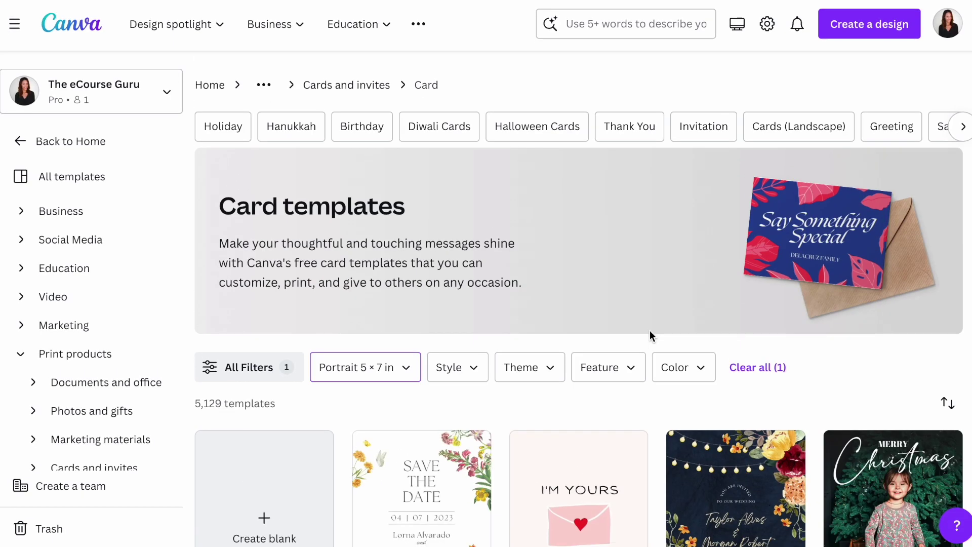
# - Look up "Card portr" in the template search and browse the Portrait 5 × 7 in card templates
pyautogui.click(632, 17)
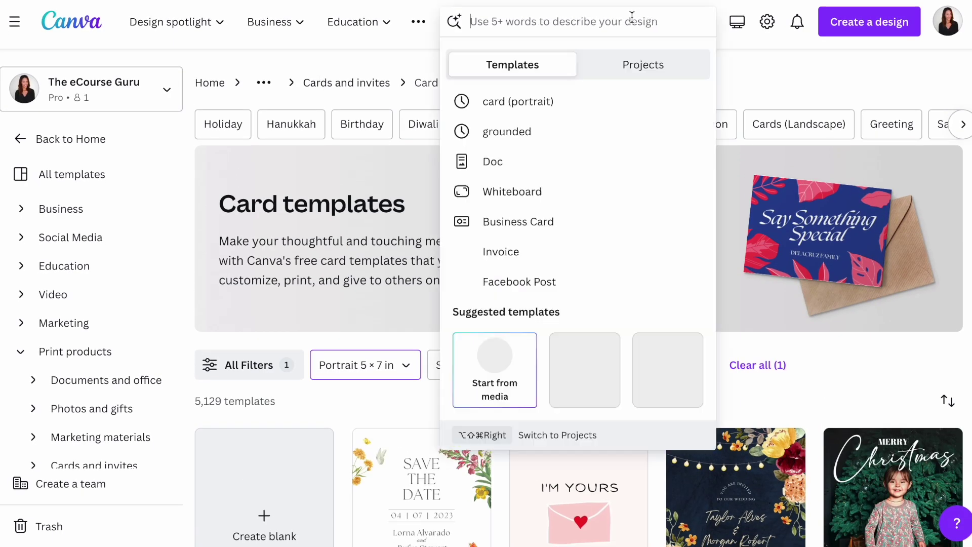
pyautogui.write('Card portr')
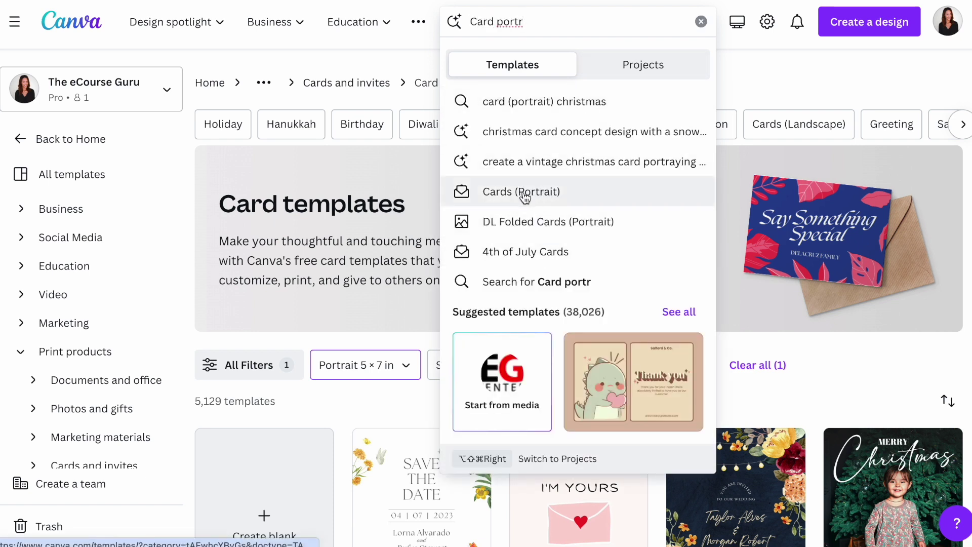
pyautogui.click(837, 91)
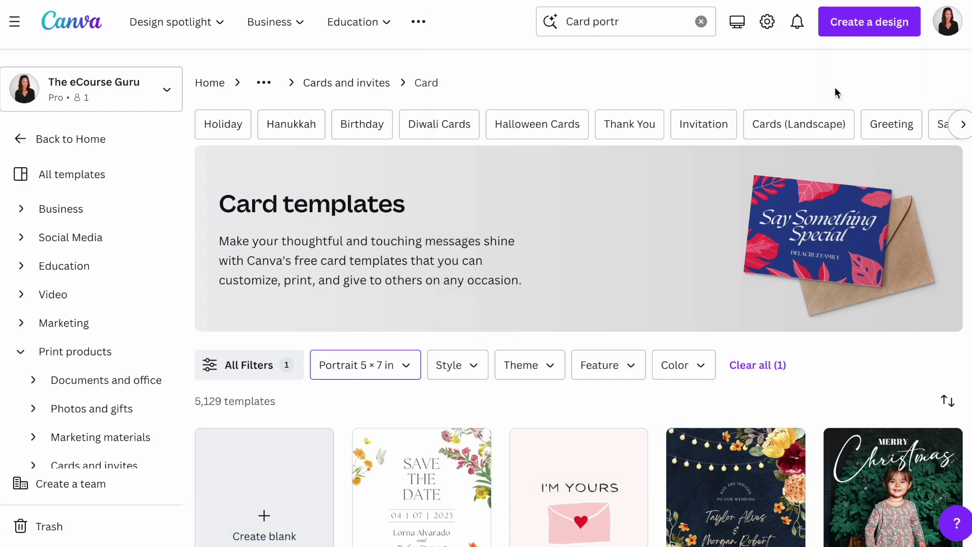
pyautogui.scroll(-5, 383, 385)
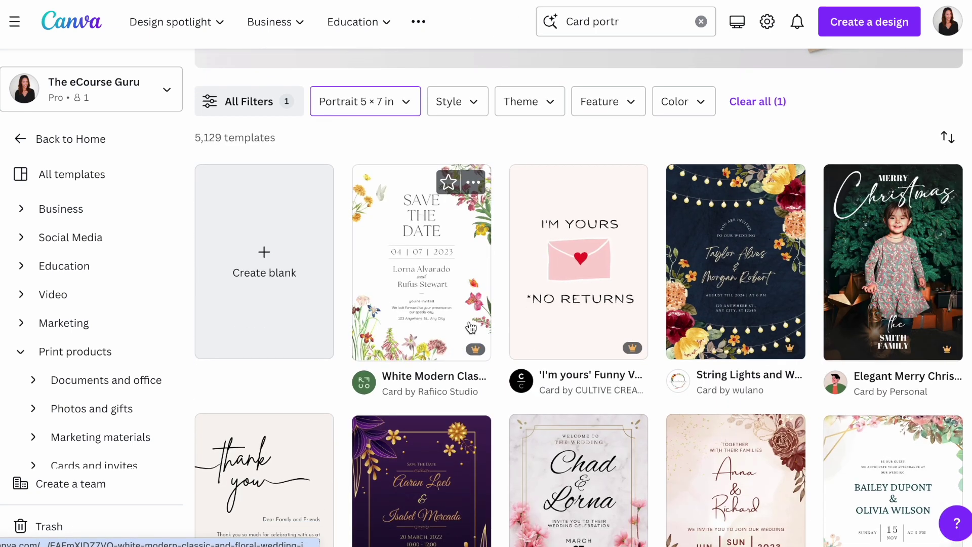
pyautogui.scroll(-3, 737, 302)
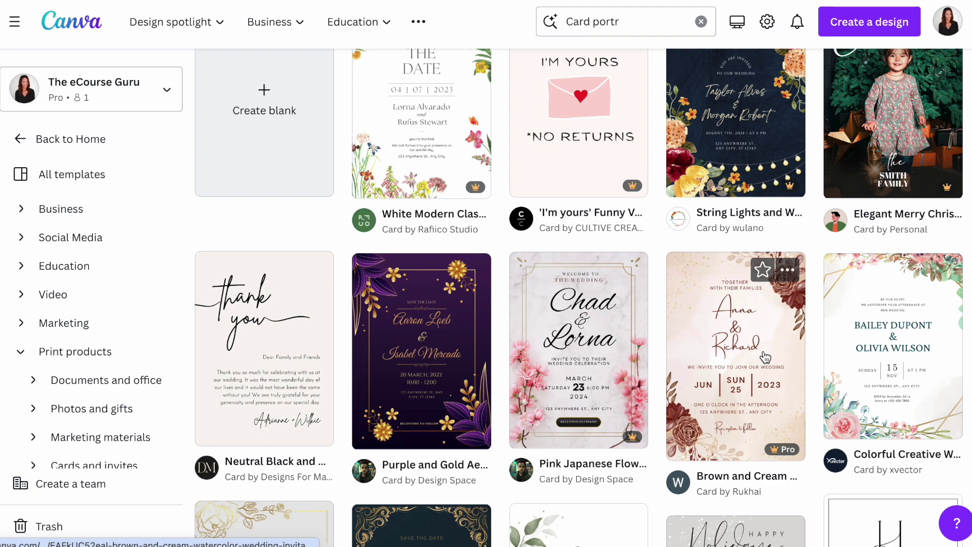
pyautogui.scroll(-5, 766, 358)
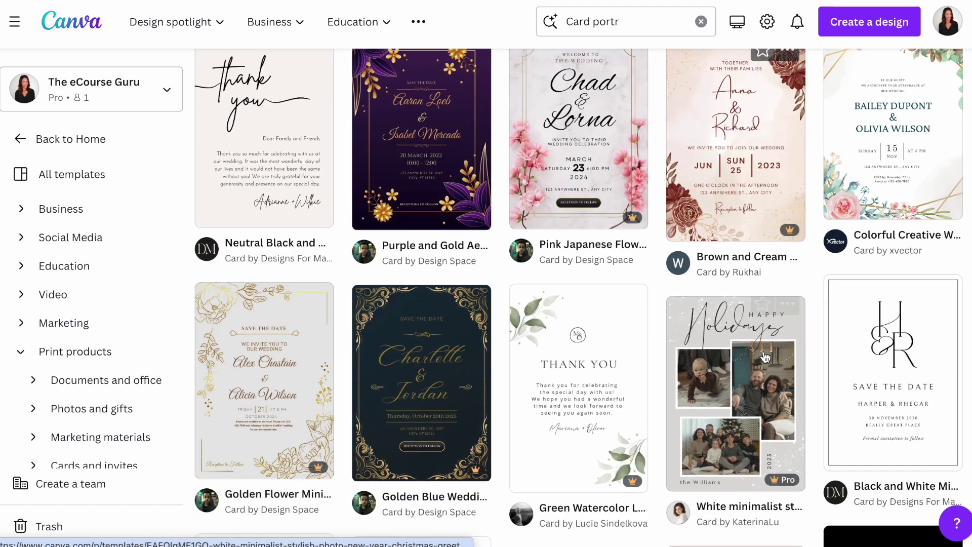
pyautogui.scroll(-10, 766, 337)
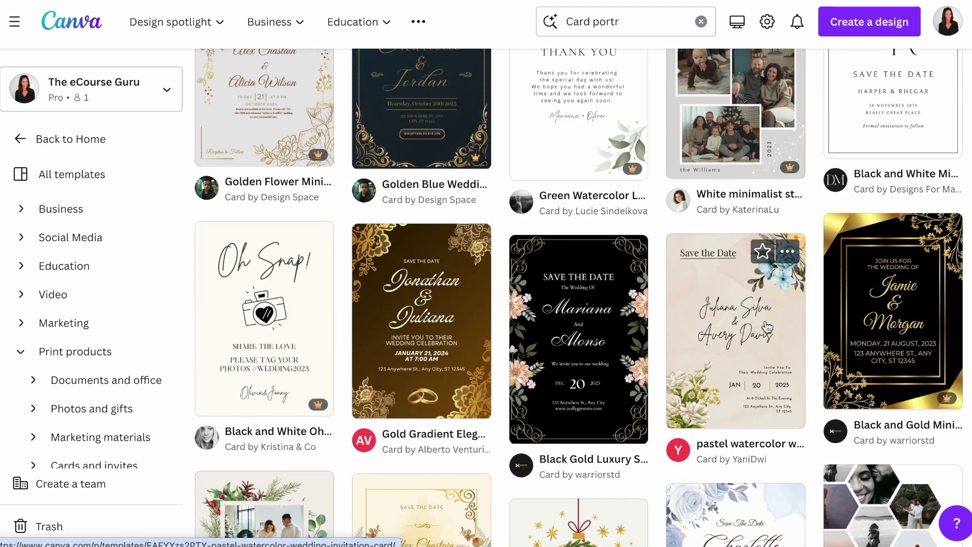
pyautogui.scroll(-7, 768, 301)
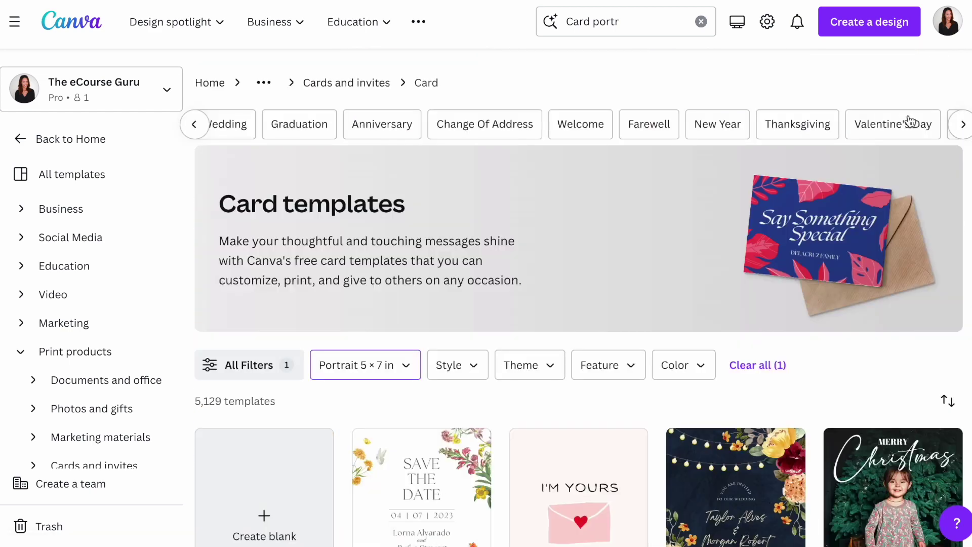
# - Show the Valentine's Day card templates and filter them to the Portrait 5 × 7 in format
pyautogui.click(904, 121)
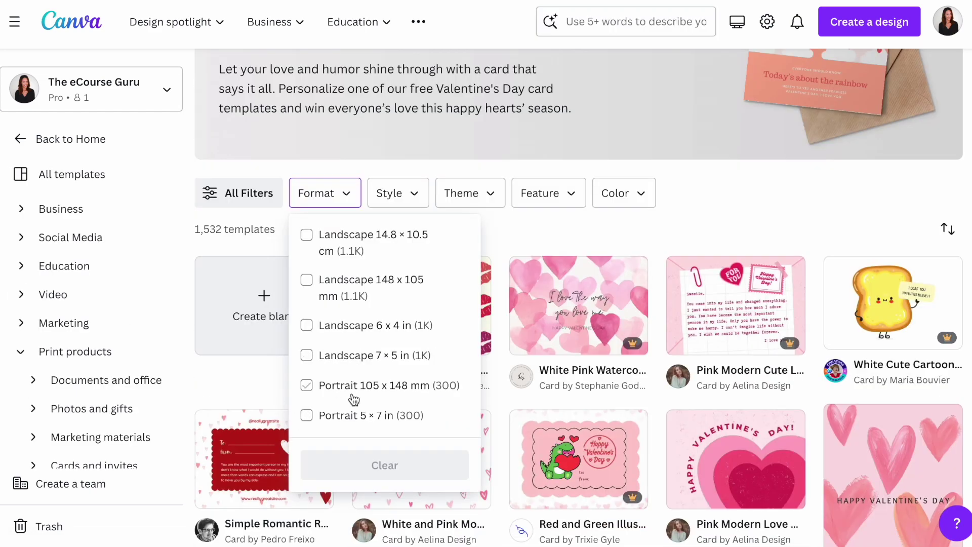
pyautogui.scroll(-1, 354, 400)
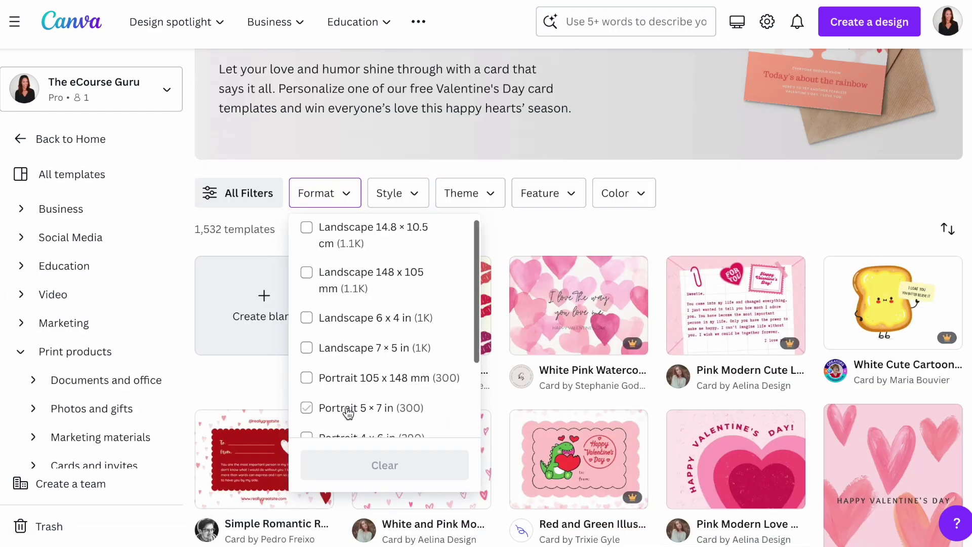
pyautogui.click(348, 408)
pyautogui.click(812, 111)
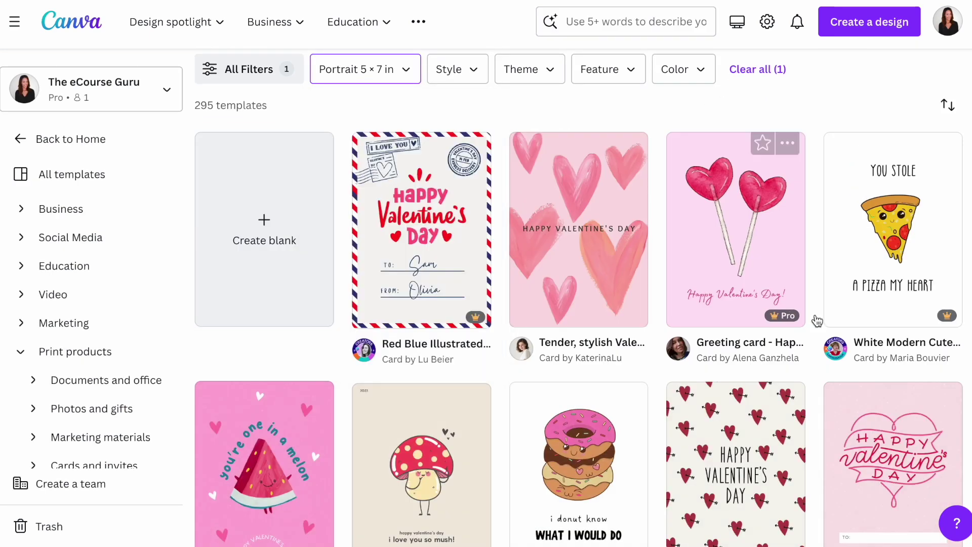
# - Open the Beige Watercolor Heart on a White Paper Texture Background Card template for customizing
pyautogui.scroll(-10, 886, 434)
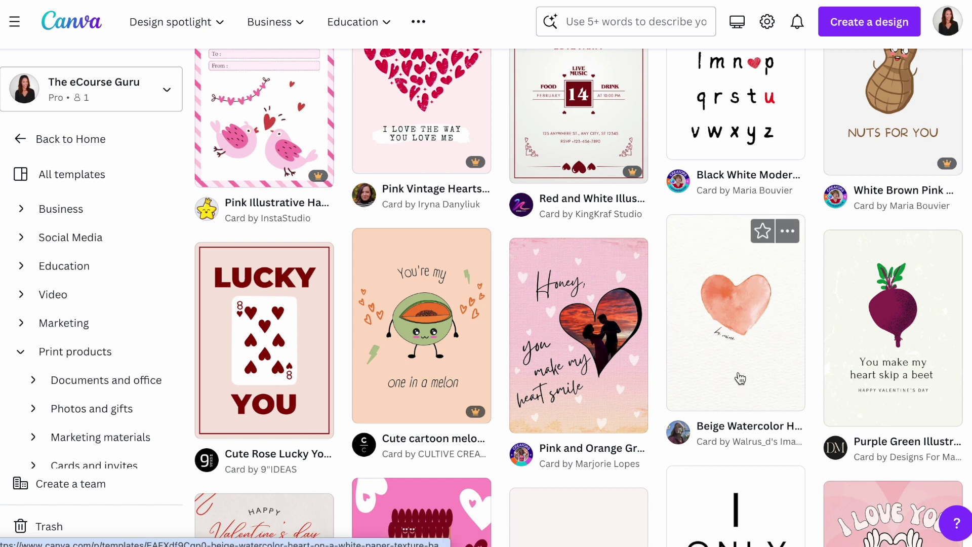
pyautogui.click(733, 366)
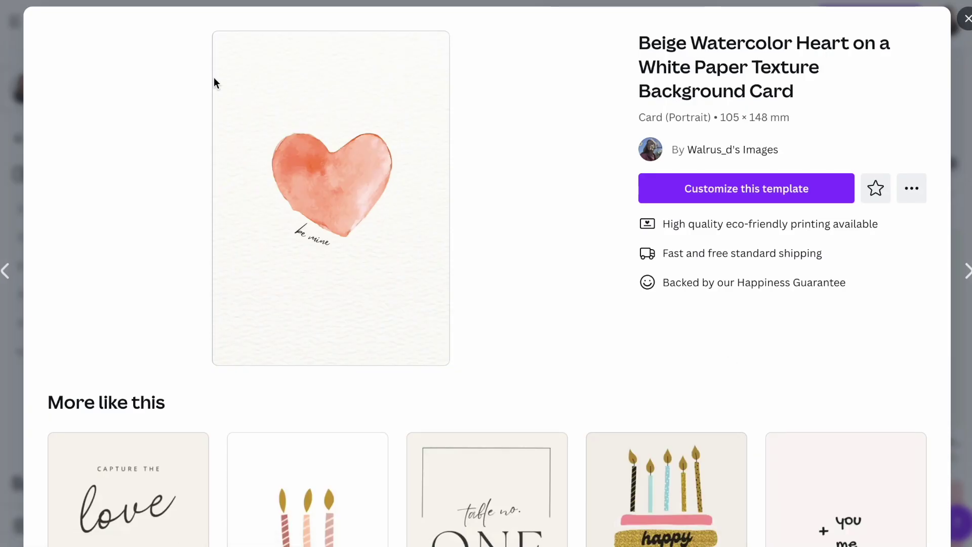
pyautogui.click(756, 189)
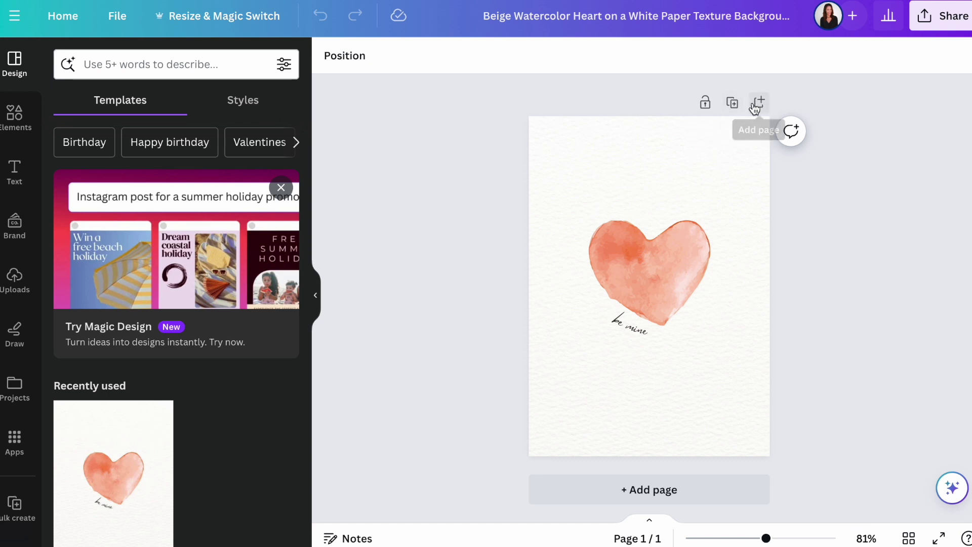
# - Add copies of the heart card page to the design and enlarge the "be mine" text on page 1
pyautogui.click(733, 103)
pyautogui.click(708, 103)
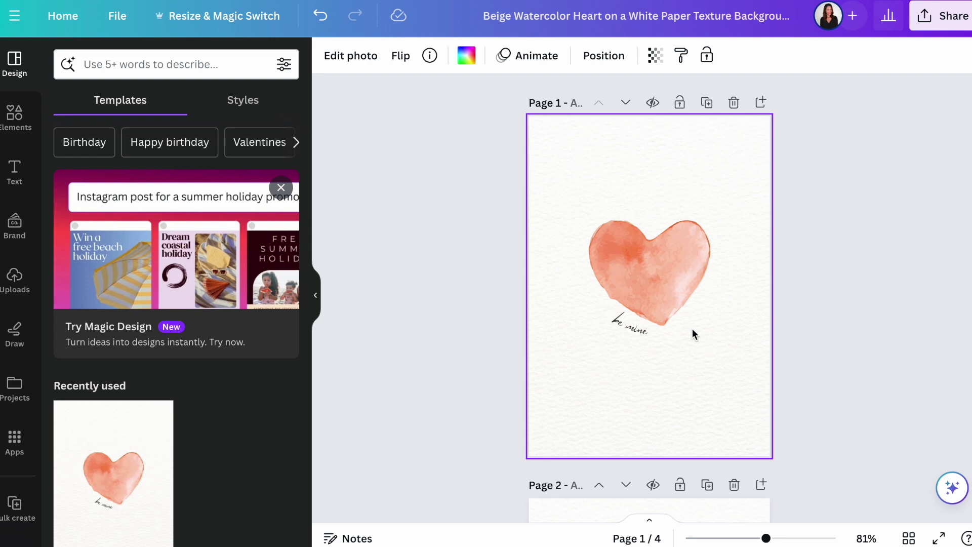
pyautogui.scroll(5, 690, 320)
pyautogui.scroll(-5, 624, 342)
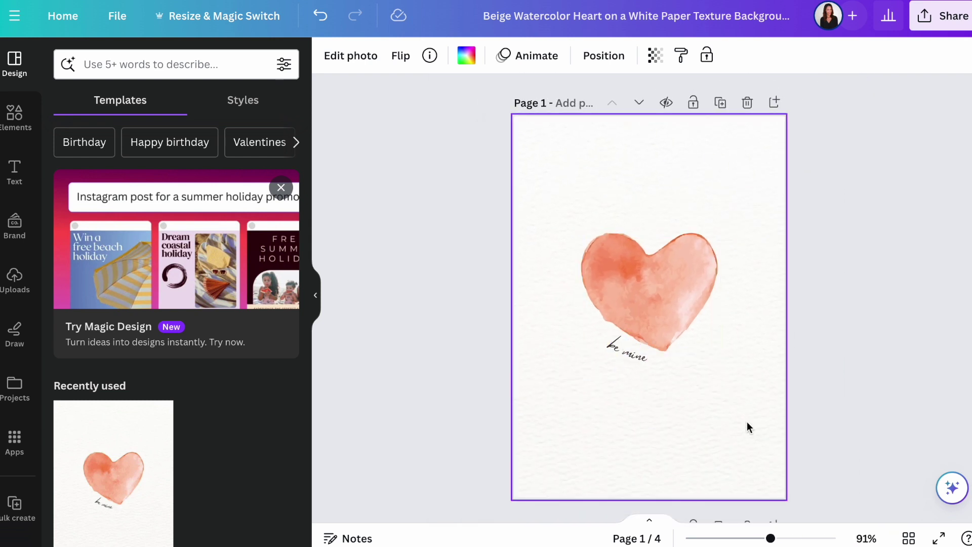
pyautogui.click(746, 425)
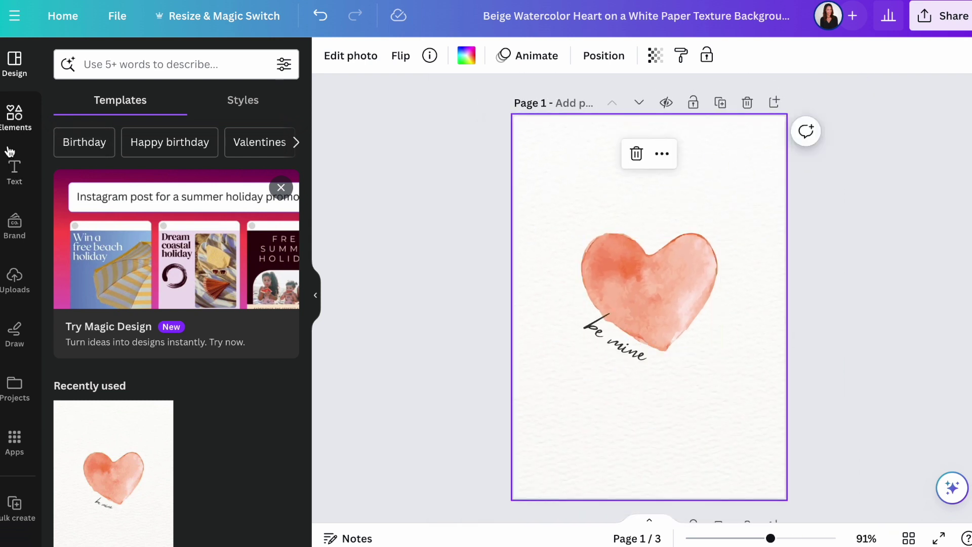
# - Add the "Will you be my valentine?" text combination to page 1 and place it above the heart
pyautogui.click(13, 112)
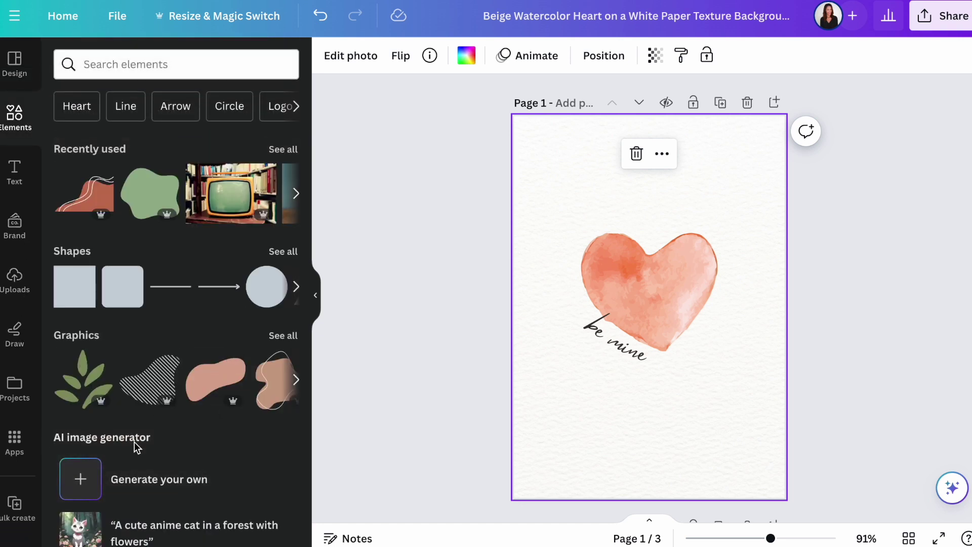
pyautogui.scroll(-1, 114, 286)
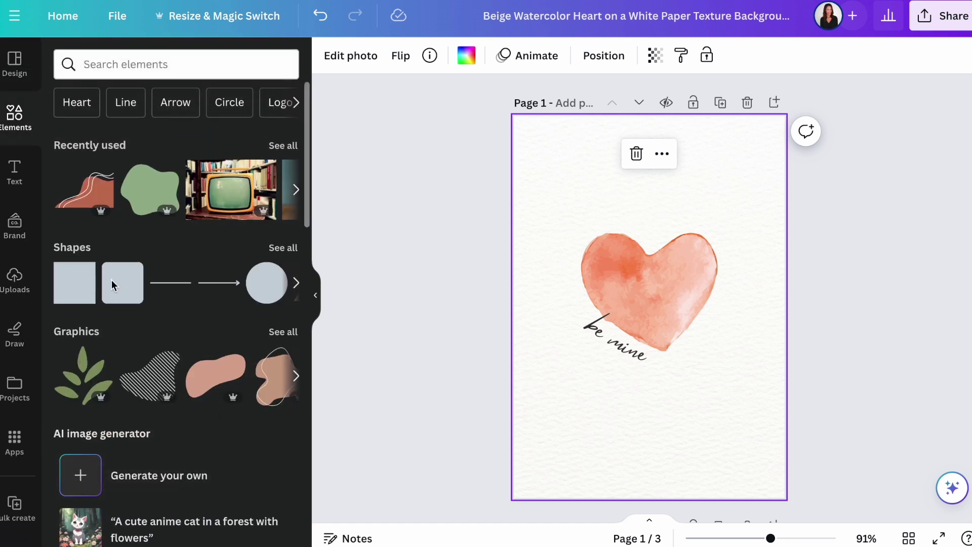
pyautogui.click(22, 180)
pyautogui.scroll(-6, 188, 390)
pyautogui.click(113, 299)
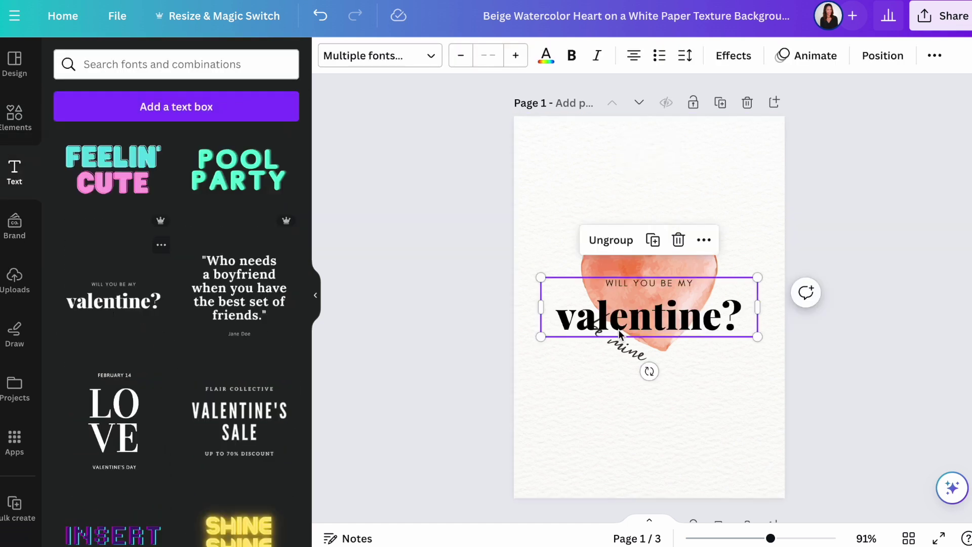
pyautogui.moveTo(704, 316); pyautogui.dragTo(703, 191)
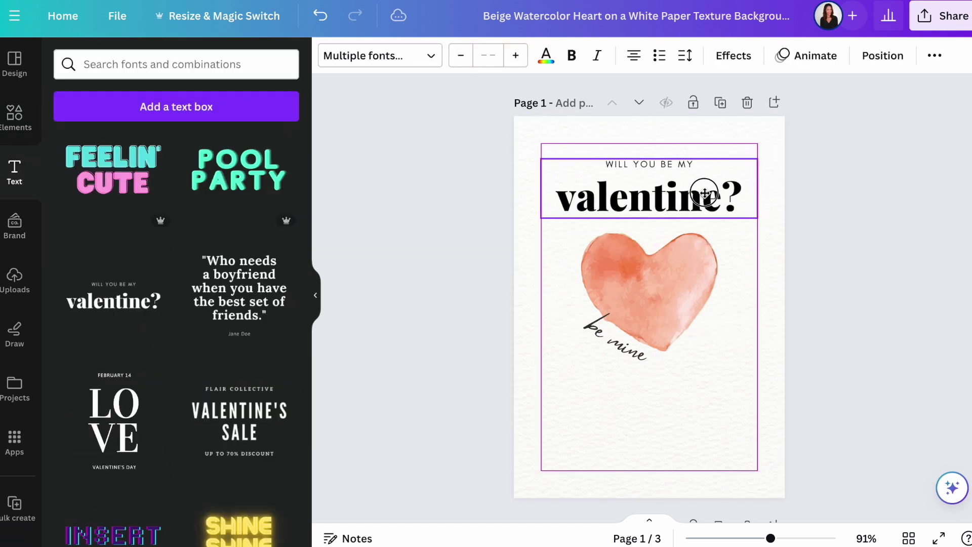
pyautogui.click(765, 340)
# - Search the graphic elements for "to from" and look through the results
pyautogui.click(15, 115)
pyautogui.click(289, 187)
pyautogui.scroll(-5, 177, 329)
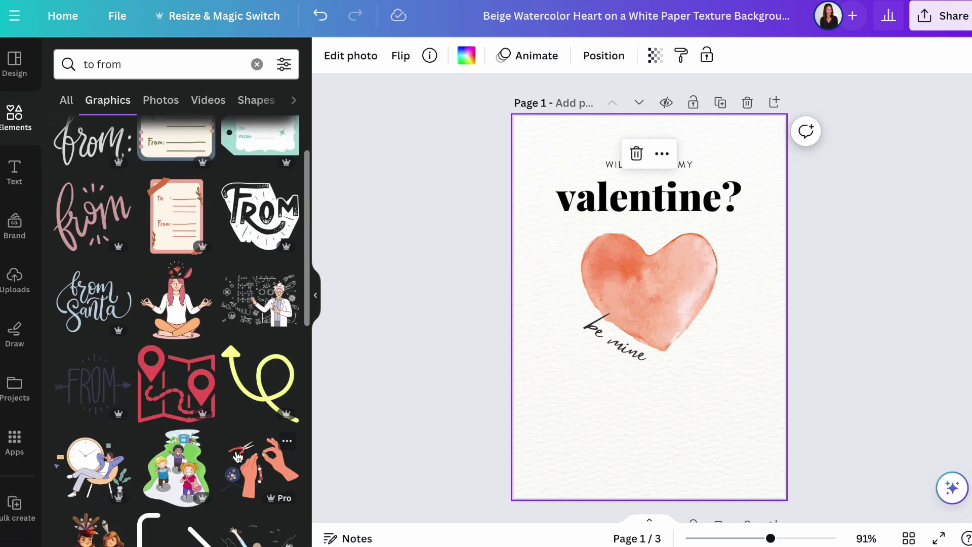
pyautogui.scroll(5, 177, 329)
# - Search the graphics for "oval" and add the grey rounded bar to the card
pyautogui.doubleClick(140, 64)
pyautogui.tripleClick(140, 64)
pyautogui.write('oval')
pyautogui.press('Return')
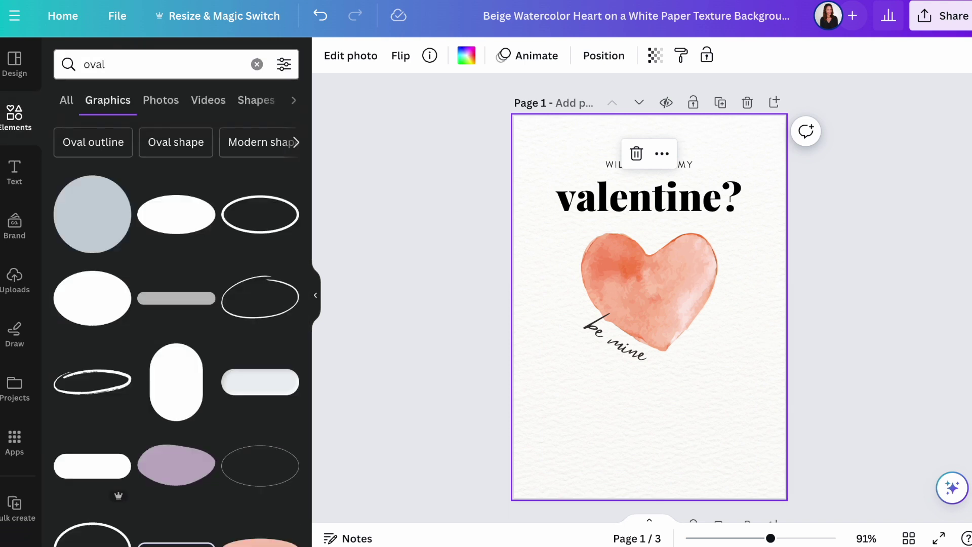
pyautogui.click(175, 299)
# - Recolor the rounded bar's outline with a coral tone sampled from the watercolor heart
pyautogui.click(505, 55)
pyautogui.click(71, 147)
pyautogui.click(261, 303)
pyautogui.click(619, 283)
# - Position and resize the rounded bar below the heart and place a copy of it underneath
pyautogui.moveTo(664, 384); pyautogui.dragTo(656, 396)
pyautogui.moveTo(709, 390); pyautogui.dragTo(745, 380)
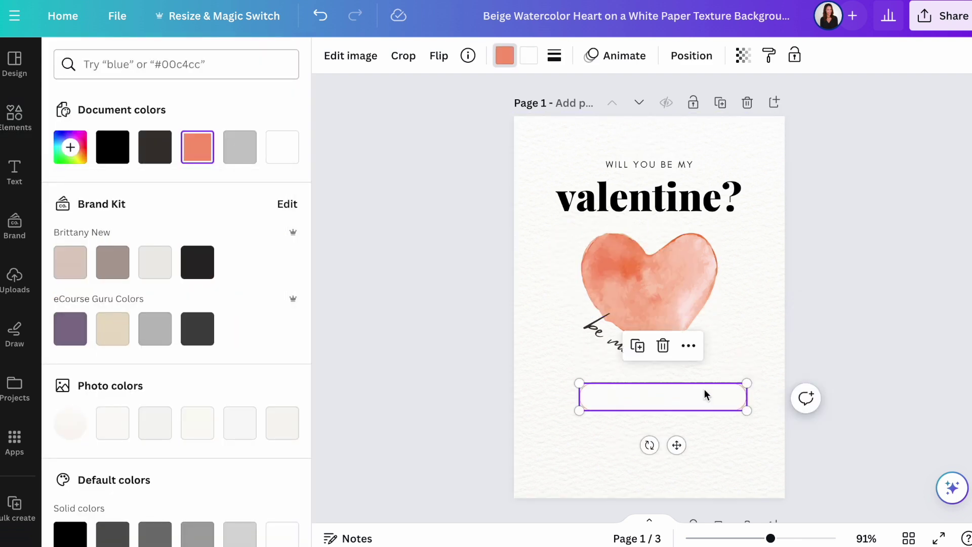
pyautogui.click(699, 408)
pyautogui.moveTo(654, 400); pyautogui.dragTo(679, 439)
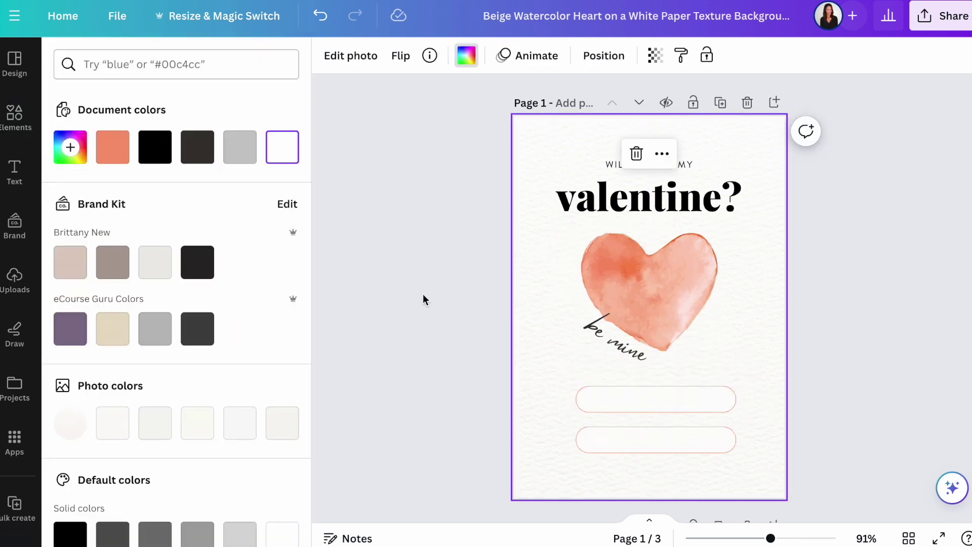
# - Copy the "WILL YOU BE MY" text into the upper bar, change it to "TO:" and left-align it
pyautogui.click(700, 172)
pyautogui.click(610, 160)
pyautogui.hotkey('ctrl', 'd')
pyautogui.moveTo(684, 177); pyautogui.dragTo(654, 397)
pyautogui.write('TO:')
pyautogui.hotkey('ctrl', 'shift', 'l')
pyautogui.moveTo(577, 397); pyautogui.dragTo(608, 398)
# - Duplicate the "TO:" label into the lower bar and change its text to "FROM:"
pyautogui.hotkey('ctrl', 'd')
pyautogui.moveTo(623, 438); pyautogui.dragTo(618, 483)
pyautogui.press('Return')
pyautogui.write('FROM:')
# - Copy the "be mine" script text into the "TO:" bar as straight text reading "Friend"
pyautogui.click(615, 337)
pyautogui.click(734, 55)
pyautogui.hotkey('ctrl', 'd')
pyautogui.moveTo(628, 345); pyautogui.dragTo(716, 374)
pyautogui.moveTo(721, 421); pyautogui.dragTo(719, 471)
pyautogui.moveTo(734, 376); pyautogui.dragTo(667, 398)
pyautogui.press('Return')
pyautogui.write('Friend')
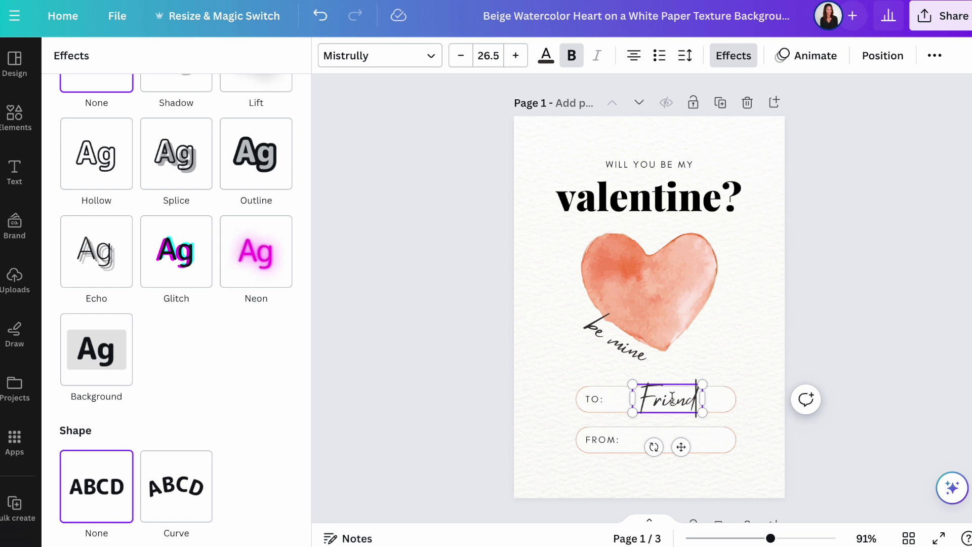
# - Shrink "Friend" to size 18.8 and left-align it in a text box spanning the rest of the "TO:" bar
pyautogui.moveTo(702, 384); pyautogui.dragTo(683, 388)
pyautogui.scroll(3, 683, 387)
pyautogui.moveTo(682, 460); pyautogui.dragTo(653, 450)
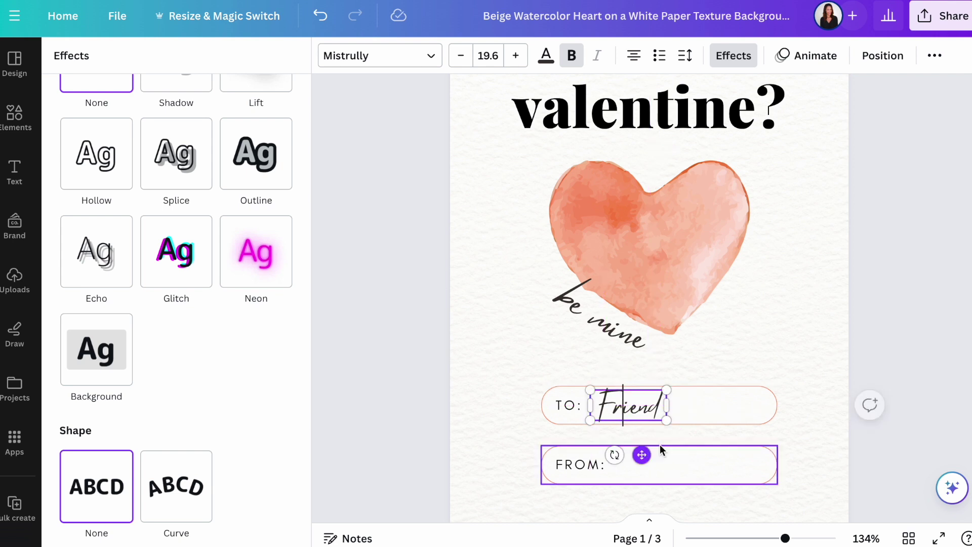
pyautogui.moveTo(675, 403); pyautogui.dragTo(764, 403)
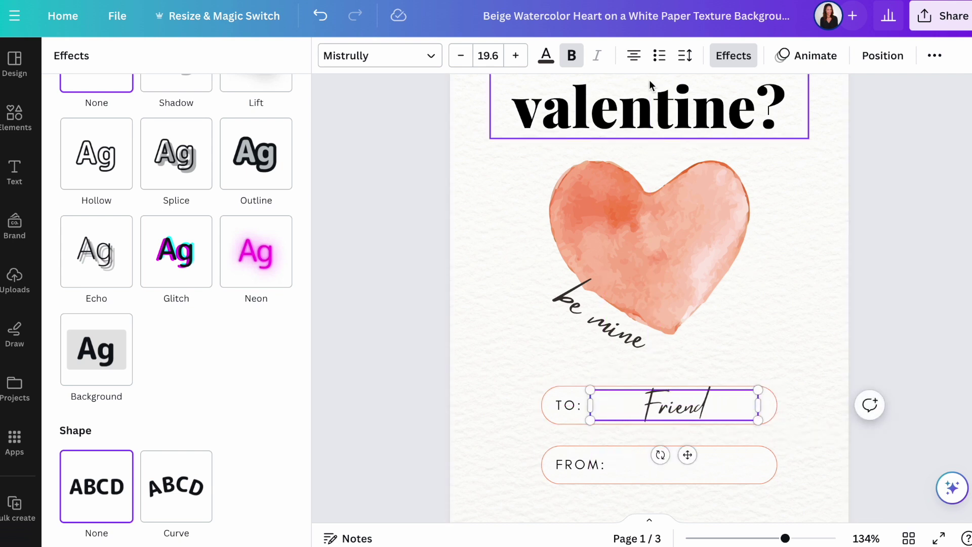
pyautogui.click(634, 55)
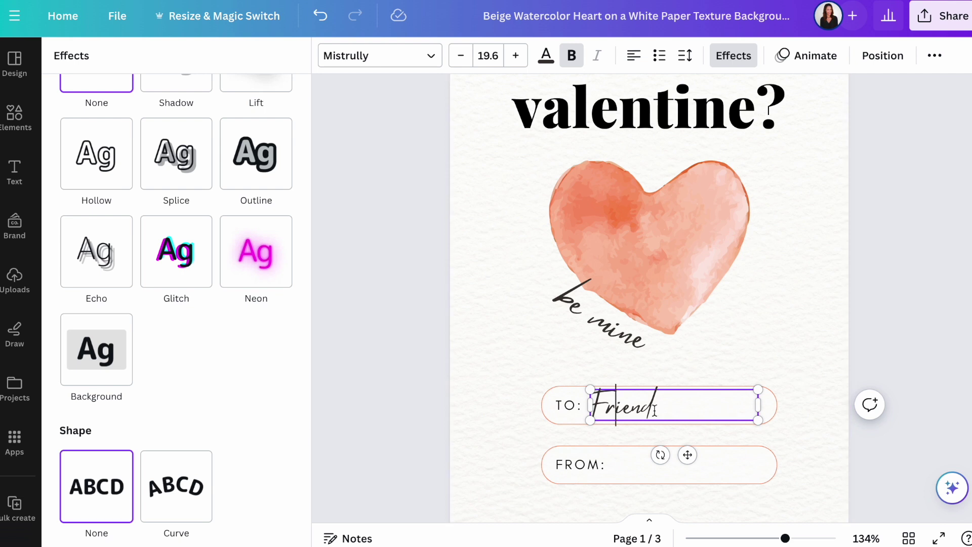
pyautogui.click(728, 399)
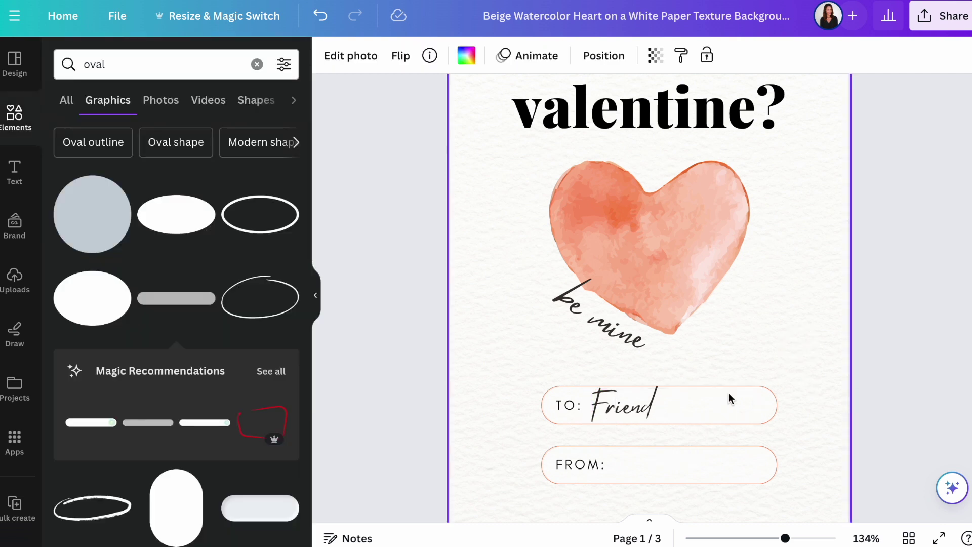
pyautogui.click(622, 413)
pyautogui.moveTo(588, 387); pyautogui.dragTo(607, 400)
pyautogui.moveTo(751, 405); pyautogui.dragTo(762, 408)
# - Duplicate the "Friend" text into the "FROM:" bar and replace it with the sender's first name
pyautogui.hotkey('ctrl', 'd')
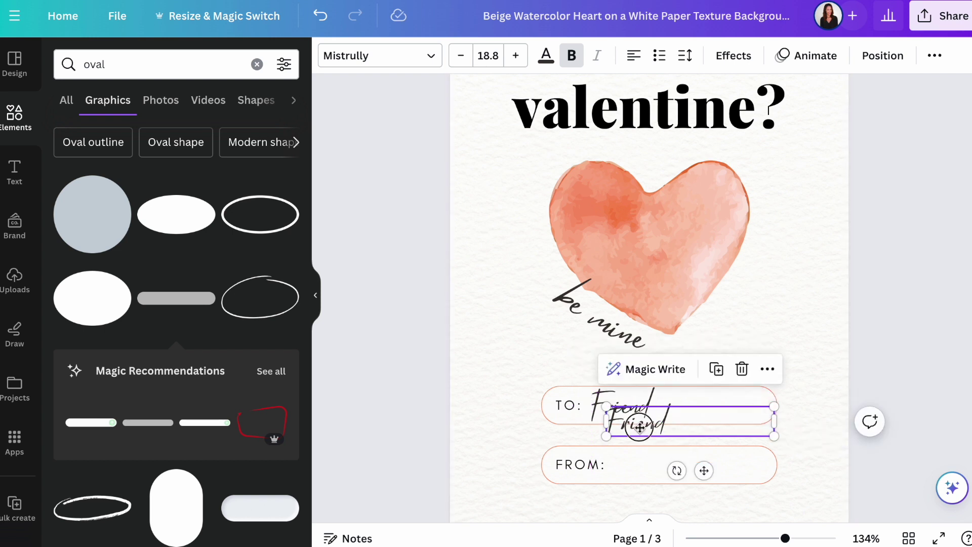
pyautogui.moveTo(640, 427); pyautogui.dragTo(639, 461)
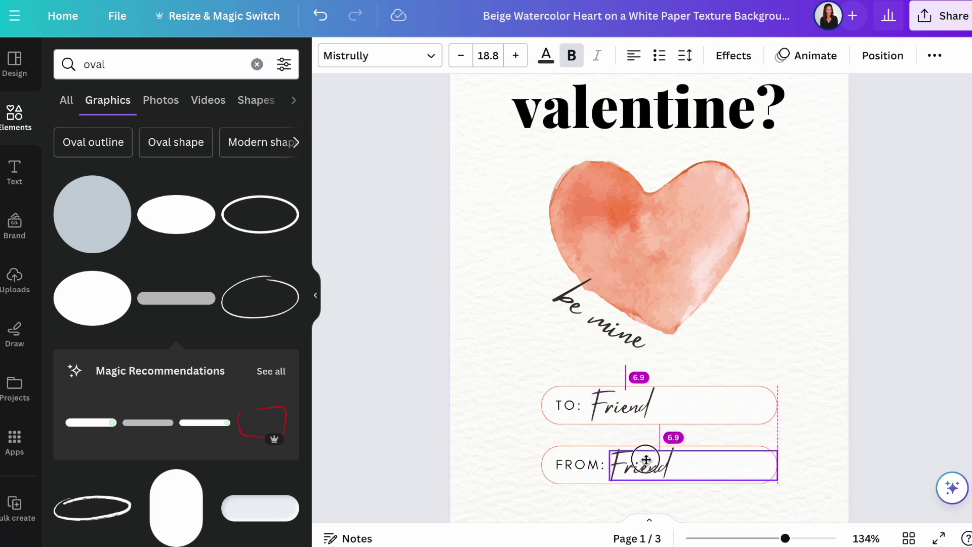
pyautogui.doubleClick(647, 459)
pyautogui.write('Brittany')
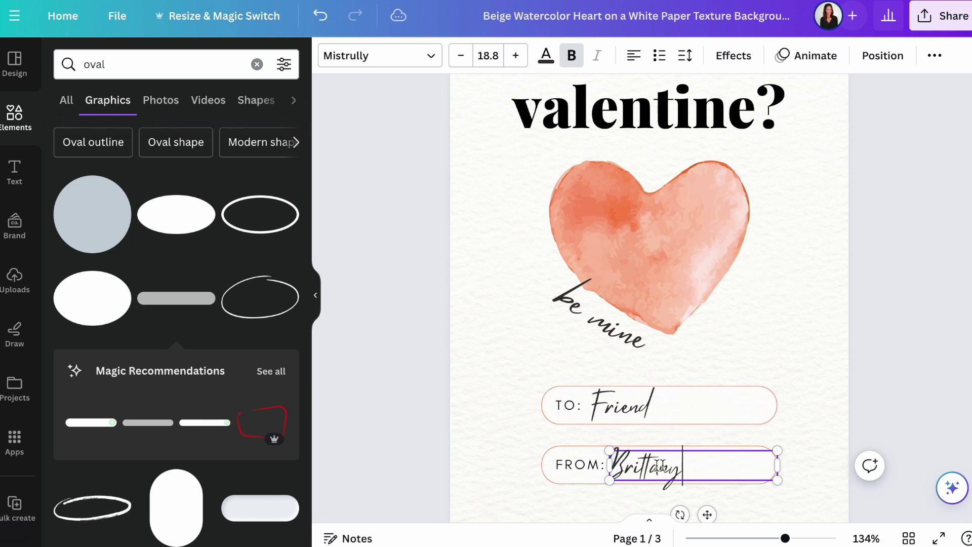
pyautogui.click(830, 430)
# - Place the "be mine" text inside the heart along its lower edge and recolor it white
pyautogui.scroll(-3, 653, 424)
pyautogui.scroll(1, 656, 423)
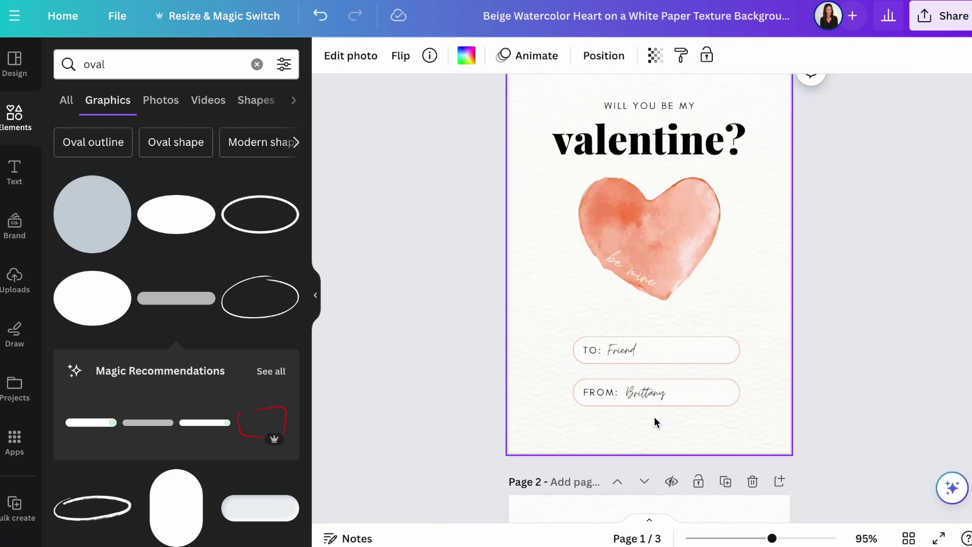
pyautogui.scroll(3, 655, 423)
pyautogui.click(615, 315)
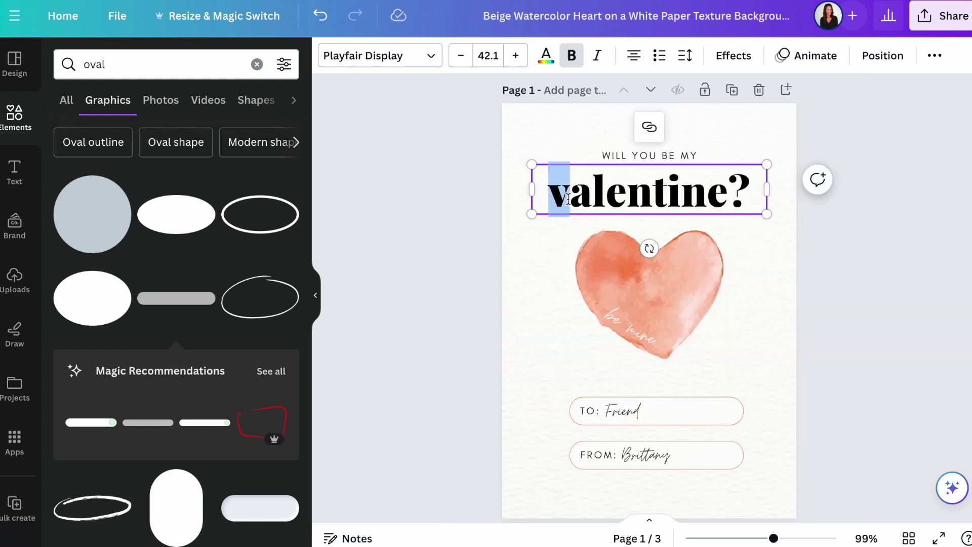
# - Change the heading on page 1 from "valentine?" to "galentine?" by replacing its first letter
pyautogui.write('g')
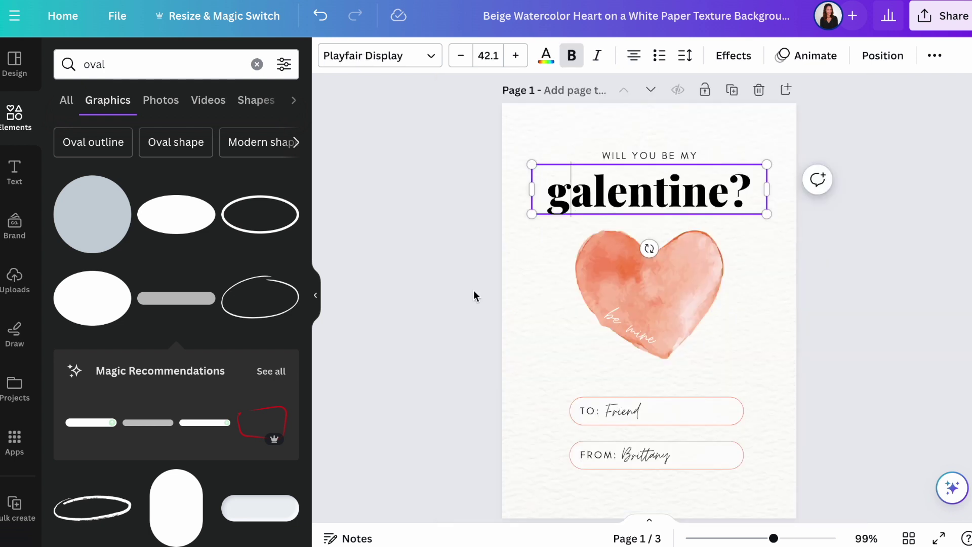
pyautogui.click(424, 356)
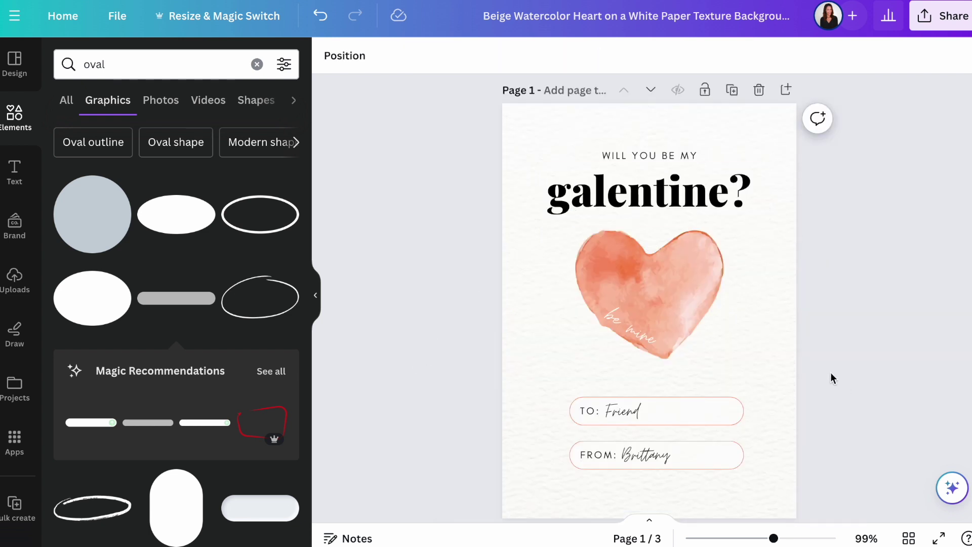
pyautogui.scroll(-1, 835, 382)
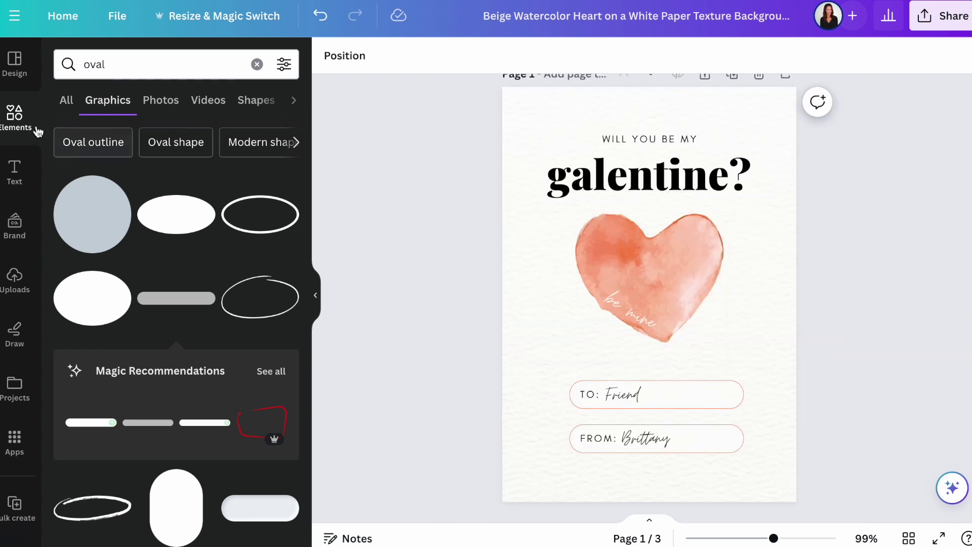
# - Search the elements library for "floral border" and show all matching graphics
pyautogui.click(69, 103)
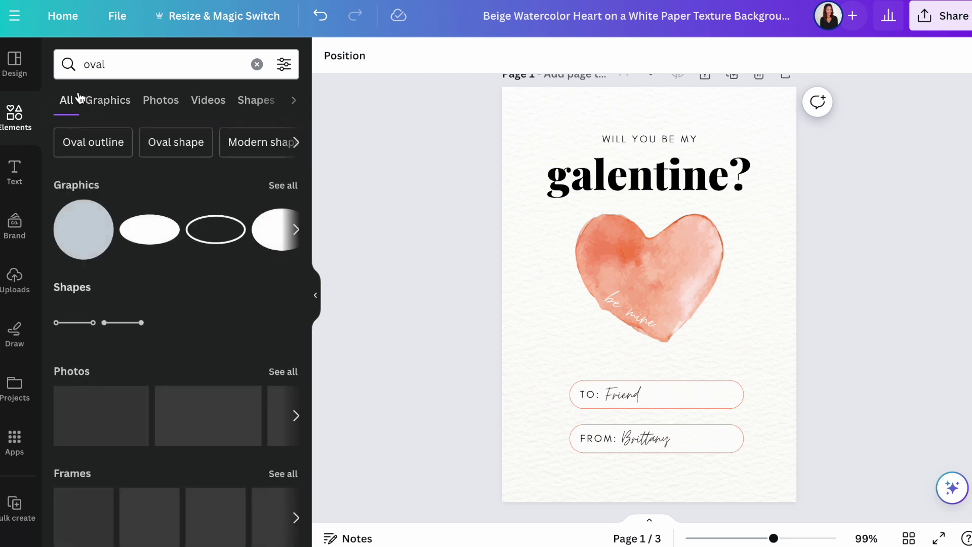
pyautogui.click(119, 60)
pyautogui.write('flora')
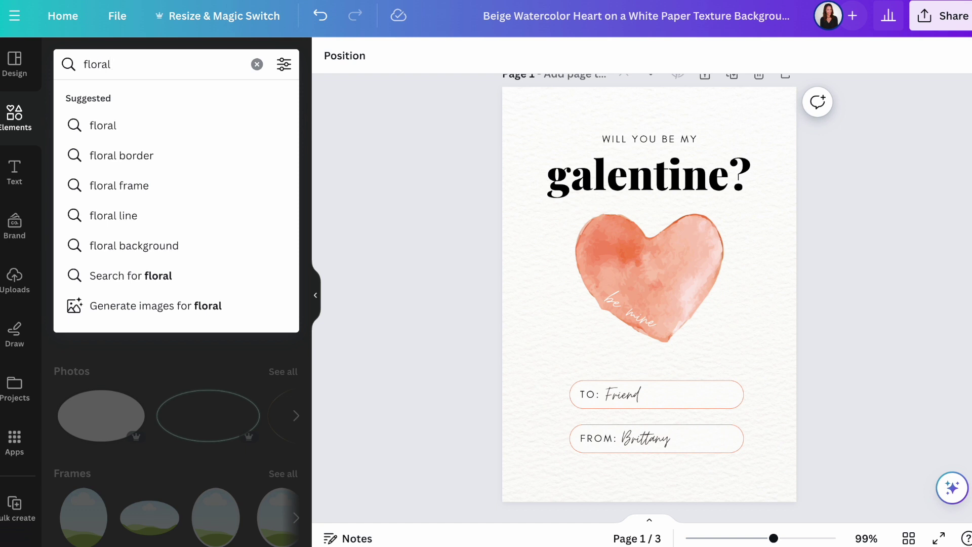
pyautogui.click(114, 161)
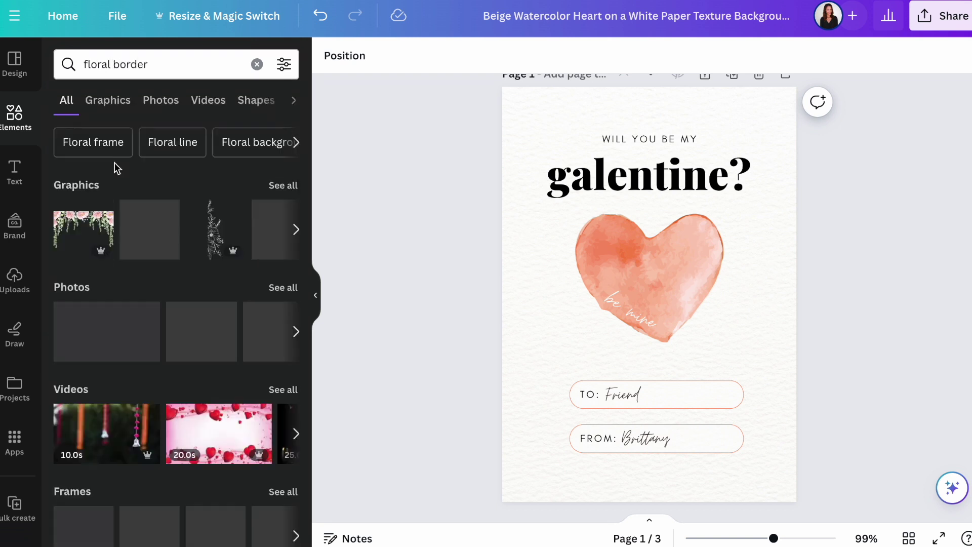
pyautogui.click(291, 186)
# - Add the green leaf branch graphic and fit it into the upper-left corner of page 1
pyautogui.click(178, 367)
pyautogui.moveTo(579, 271); pyautogui.dragTo(533, 154)
pyautogui.scroll(-1, 817, 311)
pyautogui.scroll(1, 816, 311)
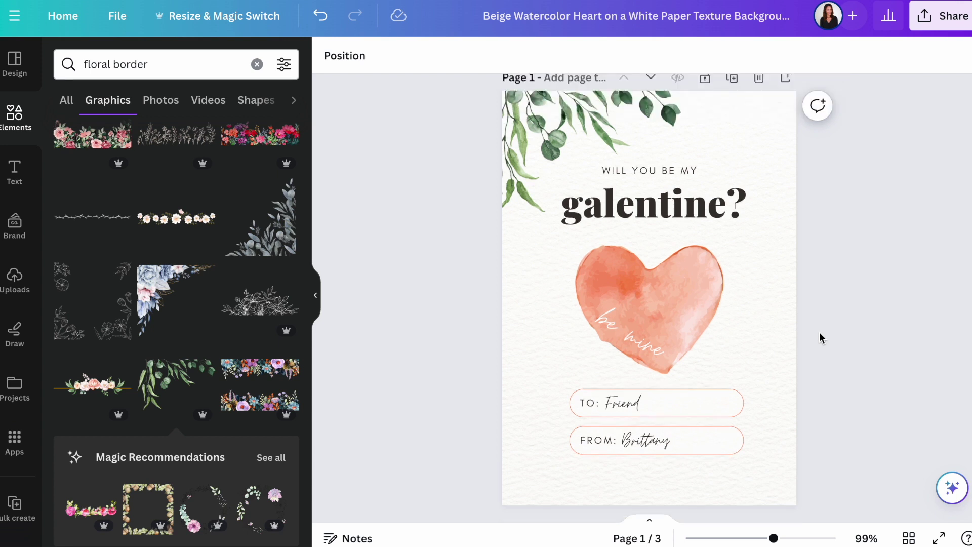
# - Apply the Peach Cream and Black Simple Thank You for Your Presence Card template to page 3
pyautogui.scroll(-8, 820, 334)
pyautogui.scroll(-10, 820, 334)
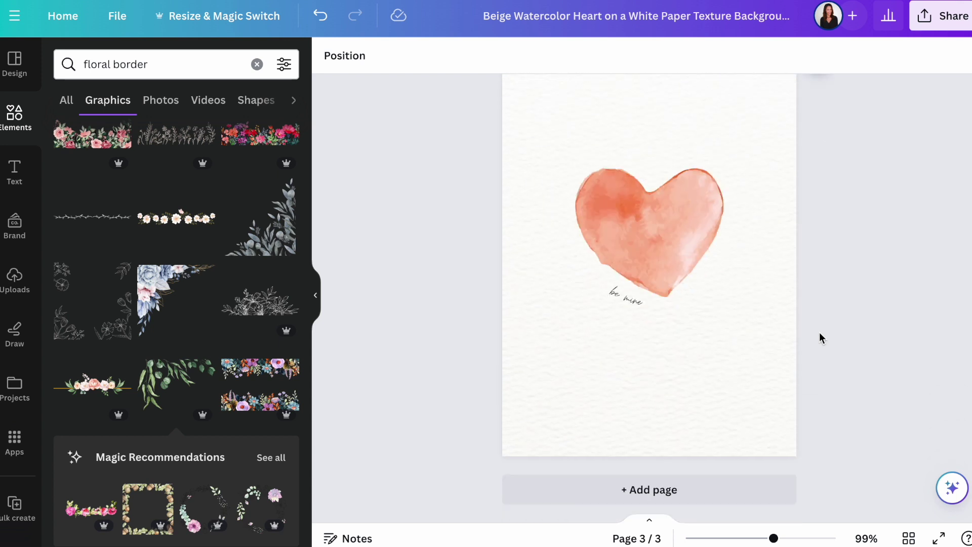
pyautogui.scroll(3, 820, 332)
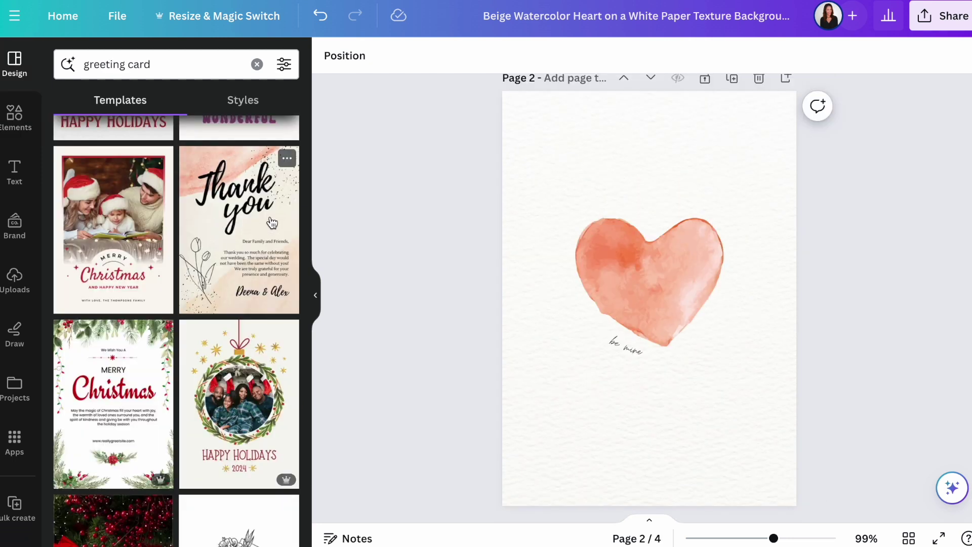
pyautogui.scroll(8, 578, 232)
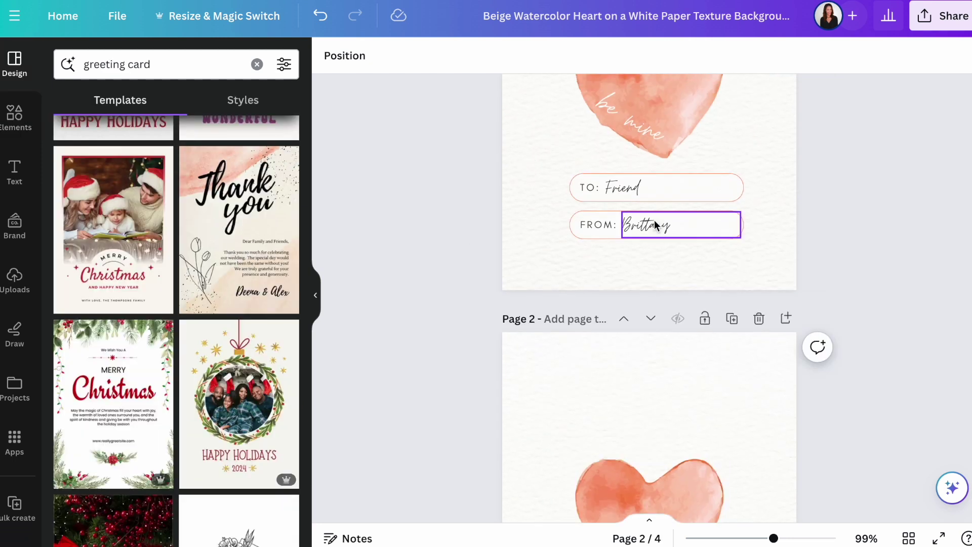
pyautogui.scroll(-16, 654, 220)
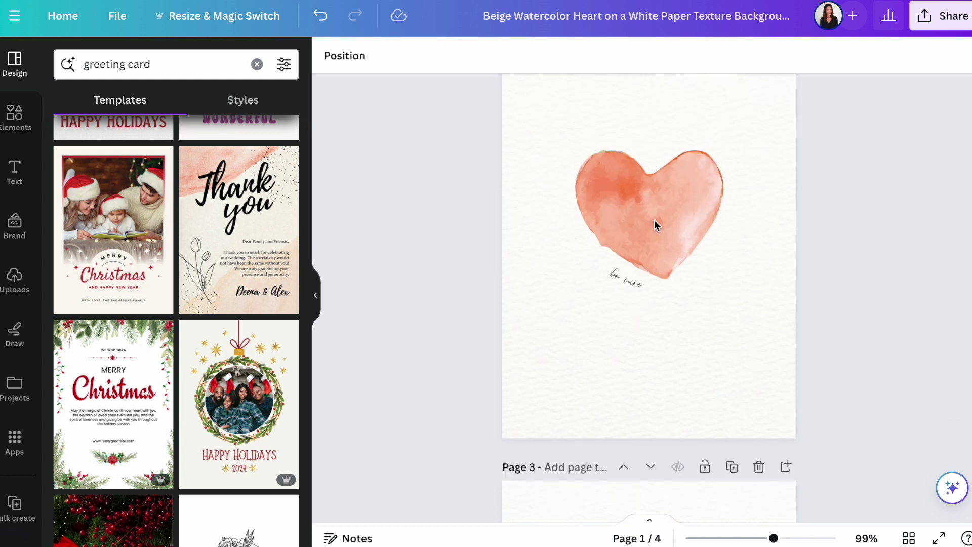
pyautogui.click(545, 343)
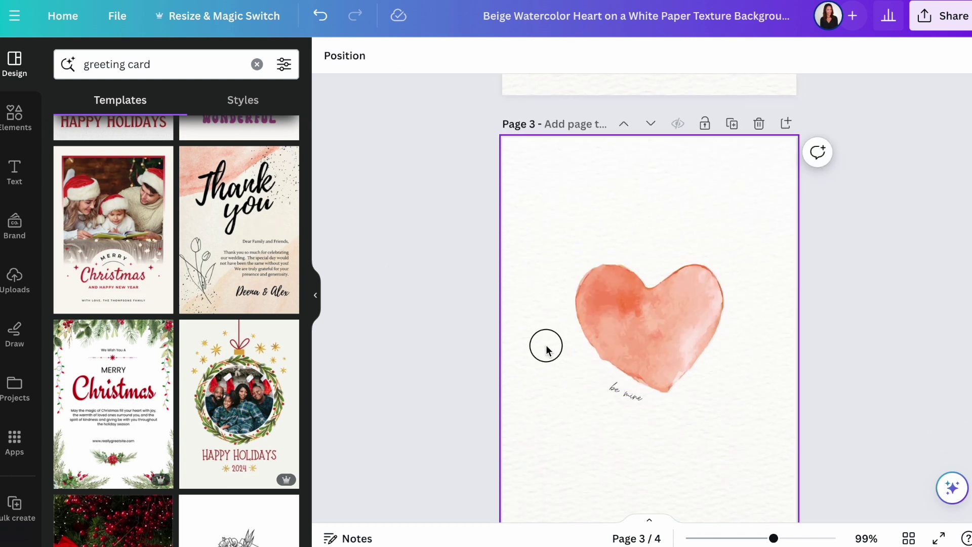
pyautogui.click(239, 230)
pyautogui.scroll(-2, 752, 330)
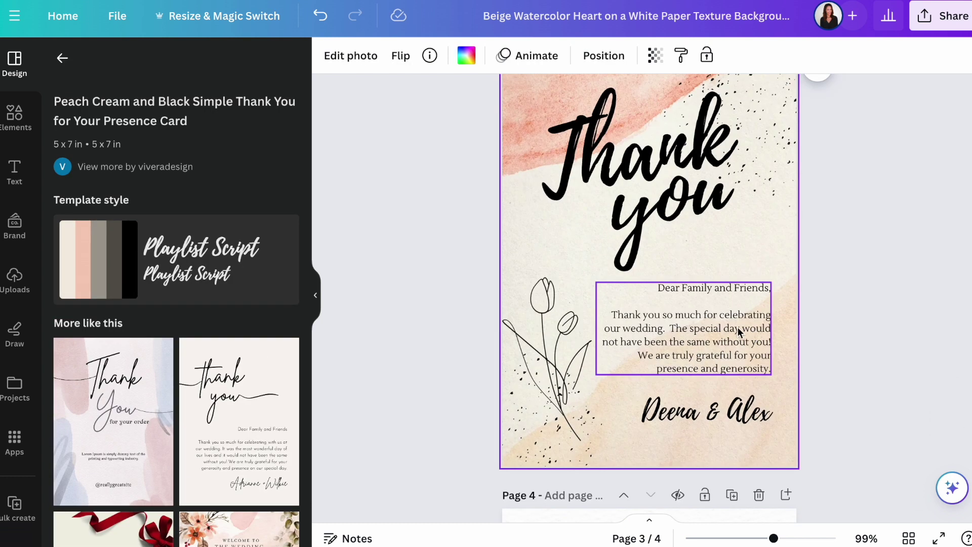
# - Try to replace page 3's watercolor background with the white paper texture from page 2
pyautogui.scroll(2, 719, 317)
pyautogui.scroll(3, 701, 306)
pyautogui.click(701, 306)
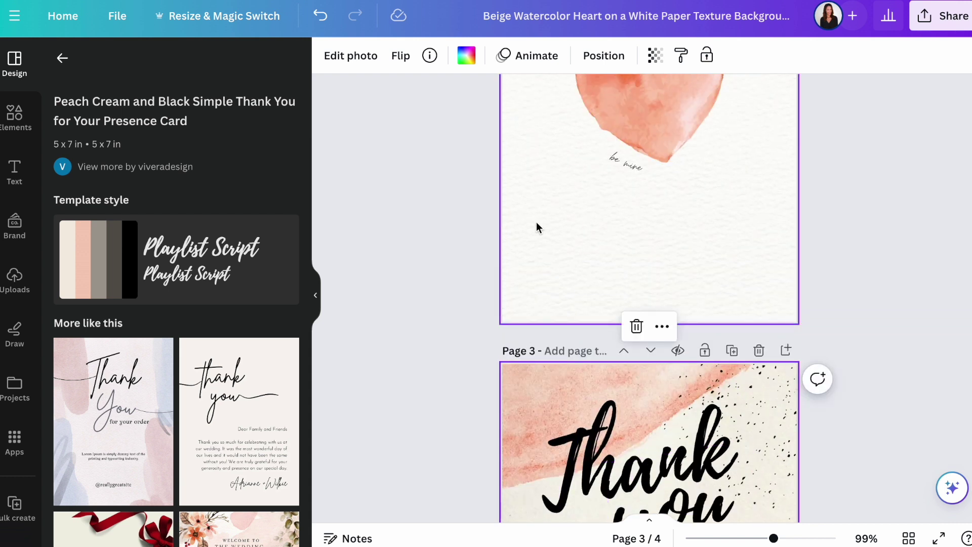
pyautogui.scroll(3, 536, 232)
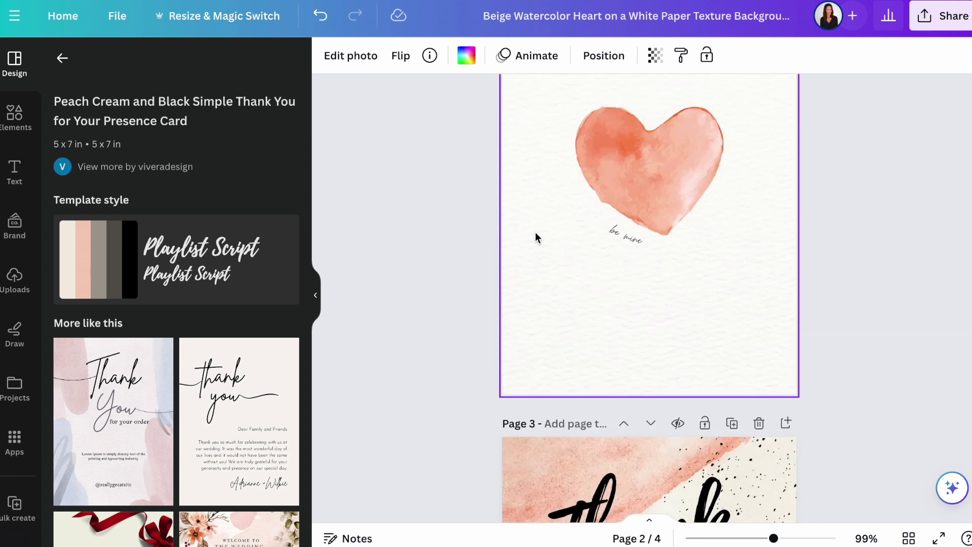
pyautogui.scroll(-6, 536, 232)
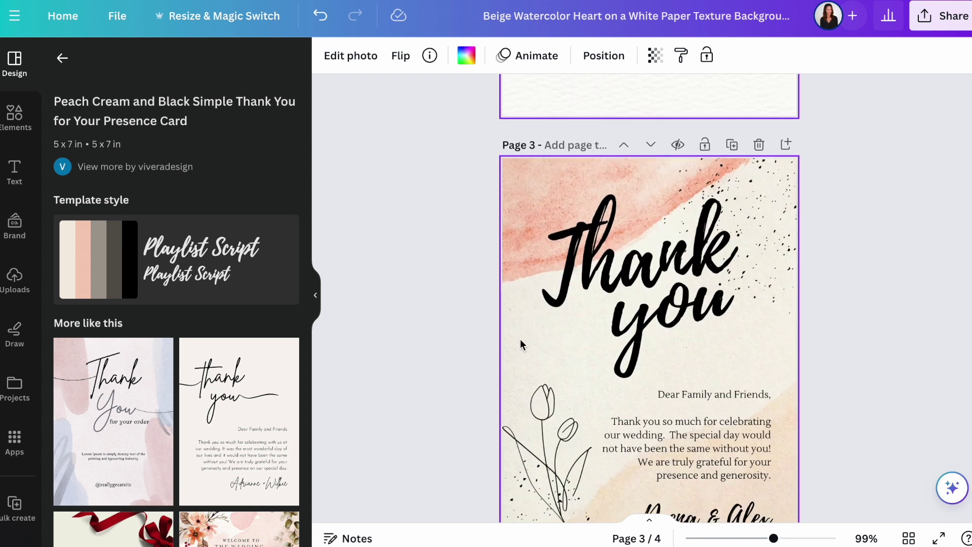
pyautogui.hotkey('ctrl', 'v')
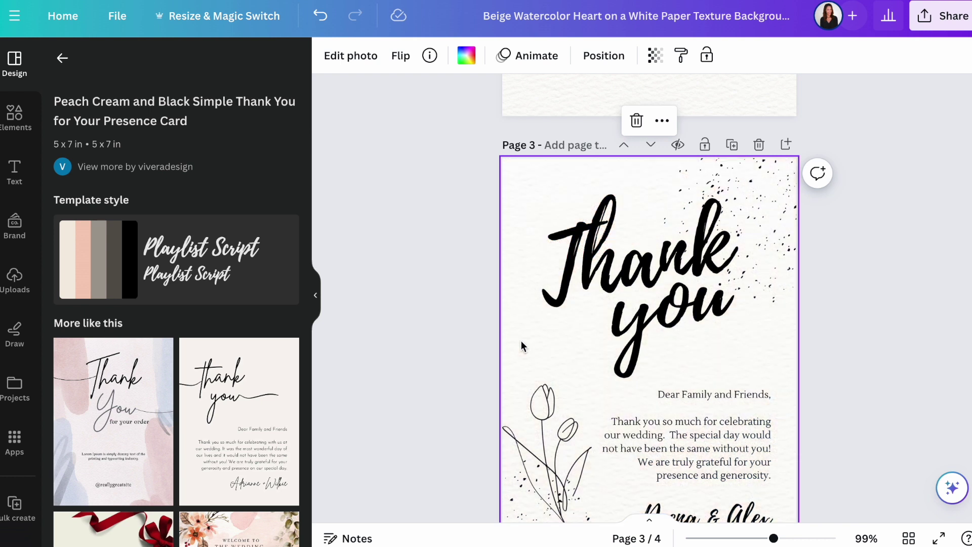
pyautogui.hotkey('ctrl', 'z')
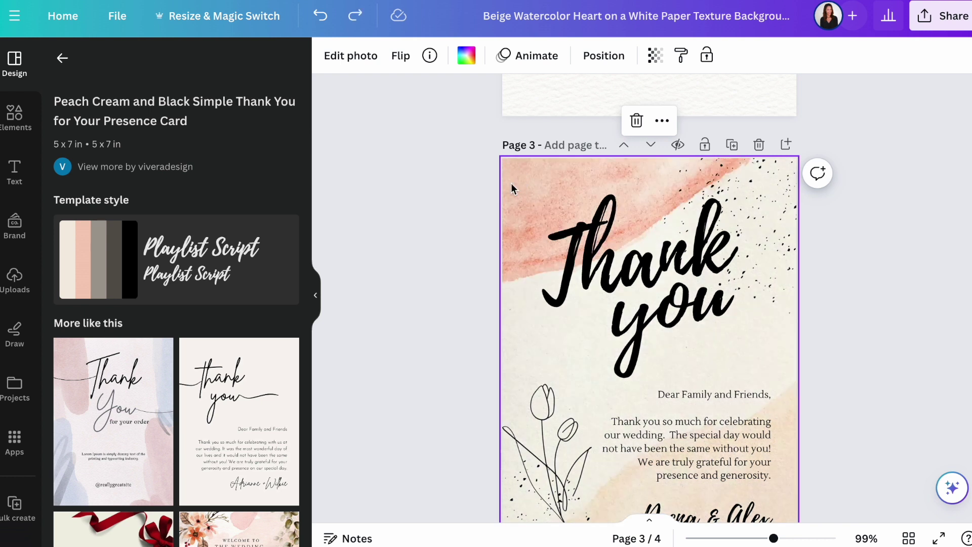
# - Detach the peach watercolor image from page 3's background and move it aside to the right
pyautogui.doubleClick(528, 189)
pyautogui.click(895, 117)
pyautogui.keyDown('ctrl'); pyautogui.scroll(-3, 545, 333); pyautogui.keyUp('ctrl')
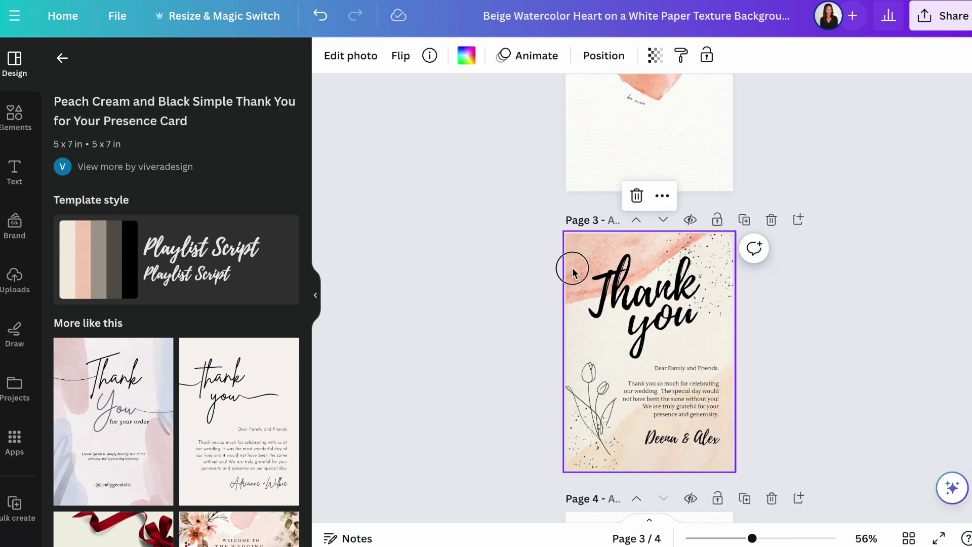
pyautogui.rightClick(573, 269)
pyautogui.click(664, 494)
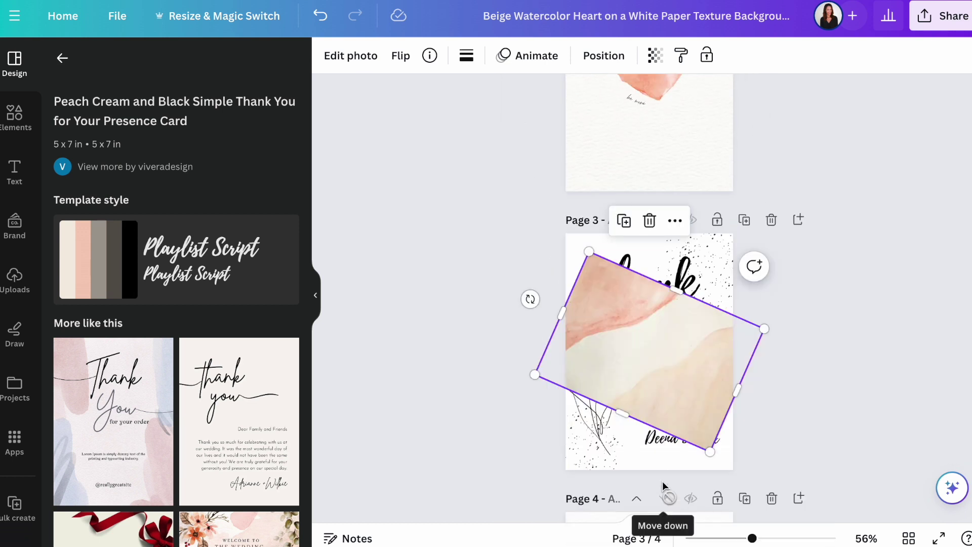
pyautogui.moveTo(646, 345); pyautogui.dragTo(731, 347)
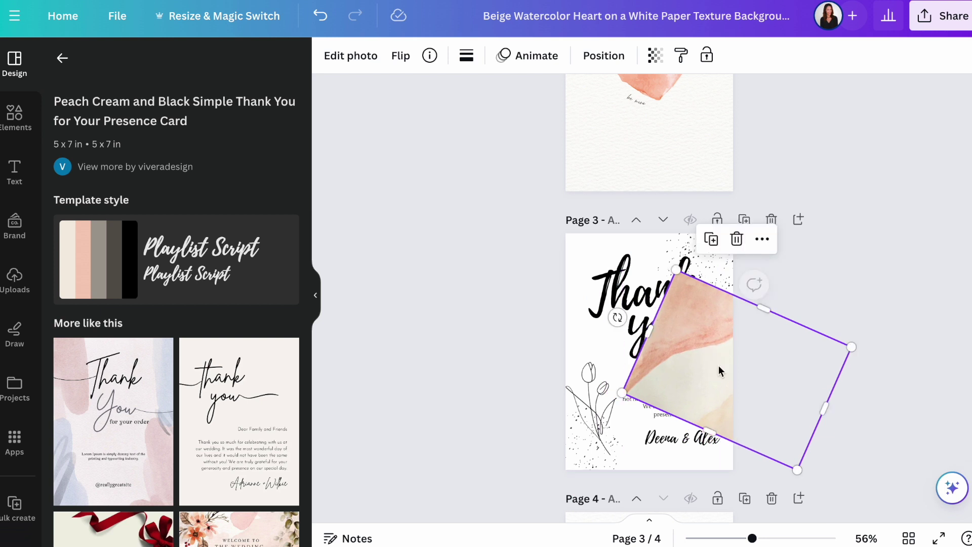
# - Apply the white paper texture as the background of page 3 behind the detached watercolor image
pyautogui.click(572, 251)
pyautogui.click(572, 245)
pyautogui.keyDown('ctrl'); pyautogui.scroll(5, 584, 257); pyautogui.keyUp('ctrl')
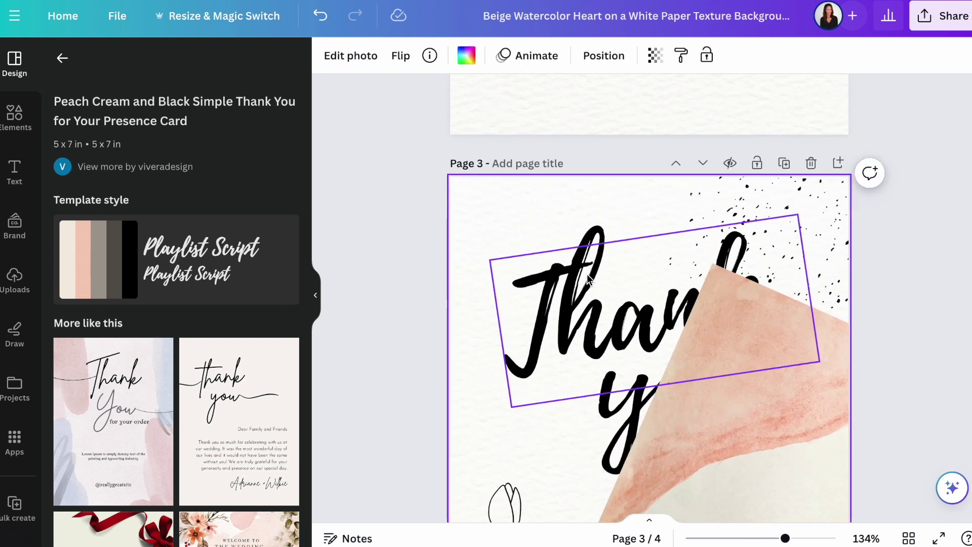
pyautogui.keyDown('ctrl'); pyautogui.scroll(-4, 489, 230); pyautogui.keyUp('ctrl')
# - Enlarge and reposition the detached watercolor image so that it covers the whole of page 3
pyautogui.moveTo(723, 471); pyautogui.dragTo(576, 365)
pyautogui.scroll(-3, 631, 491)
pyautogui.moveTo(781, 233); pyautogui.dragTo(861, 542)
pyautogui.moveTo(614, 447); pyautogui.dragTo(549, 508)
pyautogui.scroll(1, 726, 318)
pyautogui.scroll(1, 725, 313)
pyautogui.moveTo(770, 163); pyautogui.dragTo(781, 113)
# - Set the watercolor image's transparency to 44 and move its layer beneath the text and drawings, directly above the background
pyautogui.click(655, 56)
pyautogui.moveTo(555, 119); pyautogui.dragTo(577, 122)
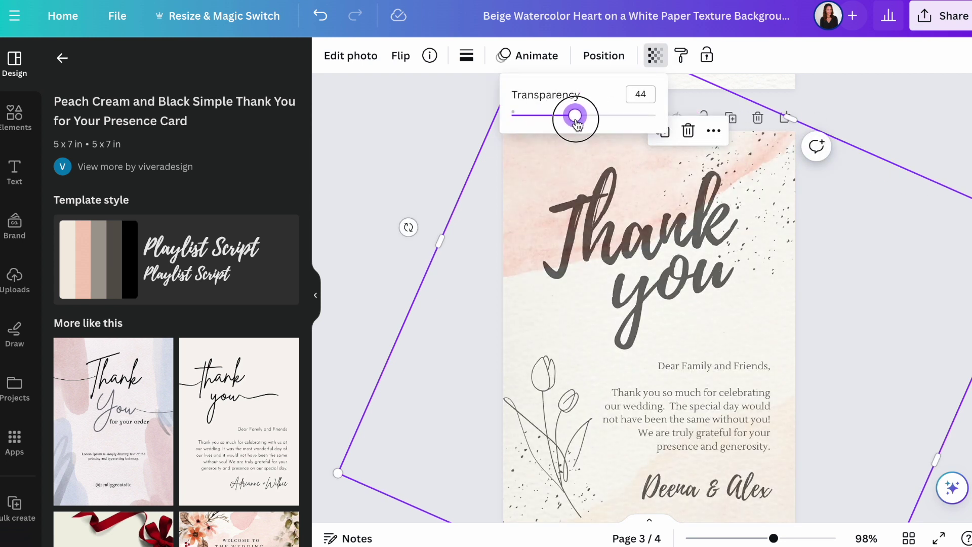
pyautogui.click(604, 56)
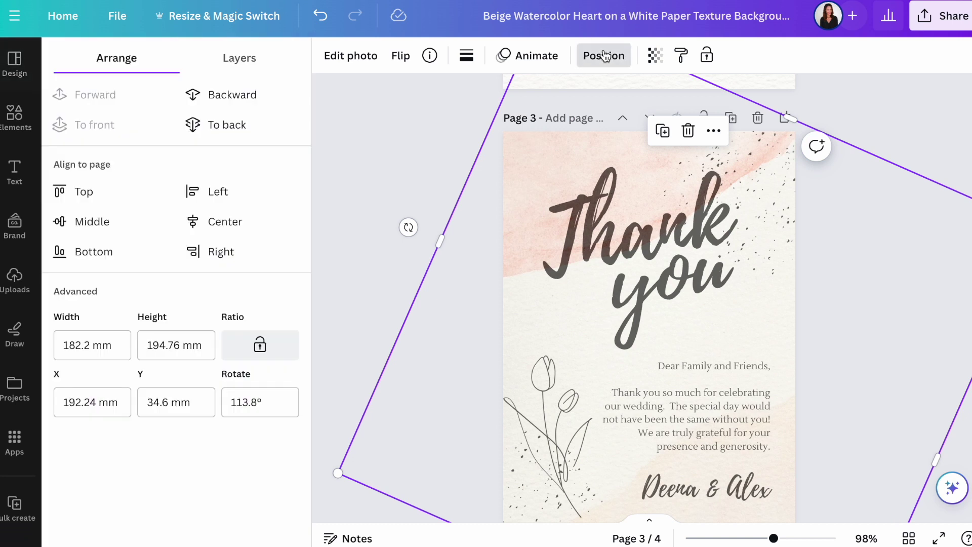
pyautogui.click(221, 70)
pyautogui.moveTo(158, 157); pyautogui.dragTo(171, 490)
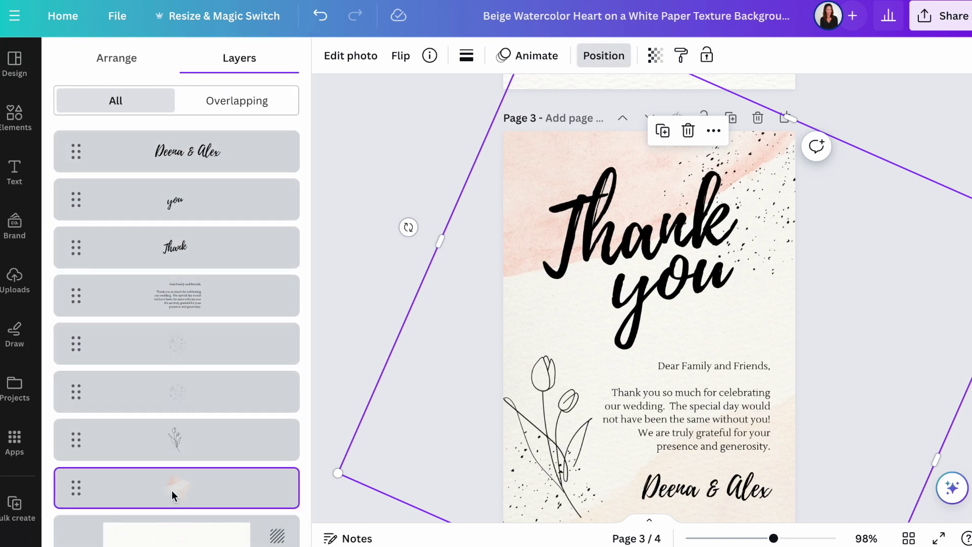
pyautogui.click(437, 215)
# - Replace page 3's "Thank you" lettering with a copy of the "galentine?" heading reworded as "Name,"
pyautogui.scroll(-3, 436, 216)
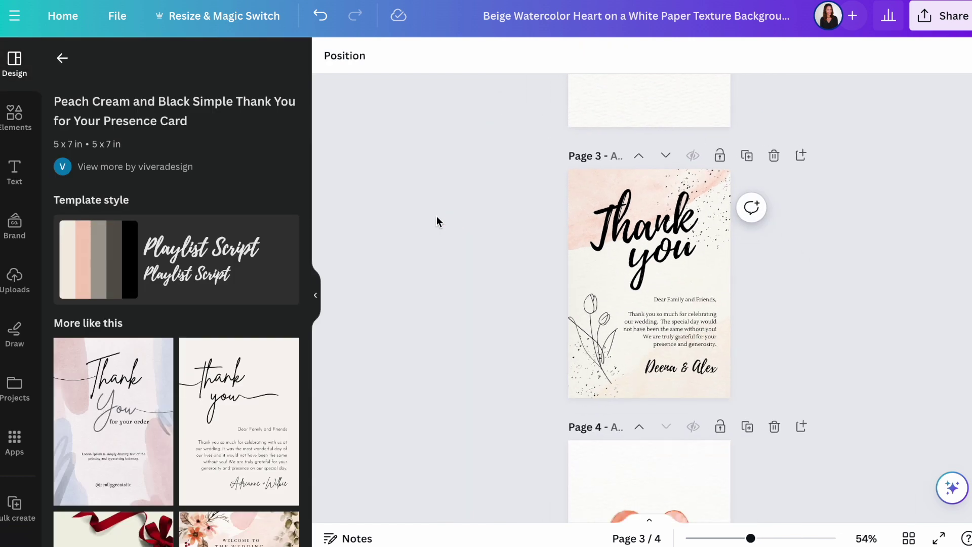
pyautogui.scroll(3, 615, 298)
pyautogui.scroll(-3, 731, 255)
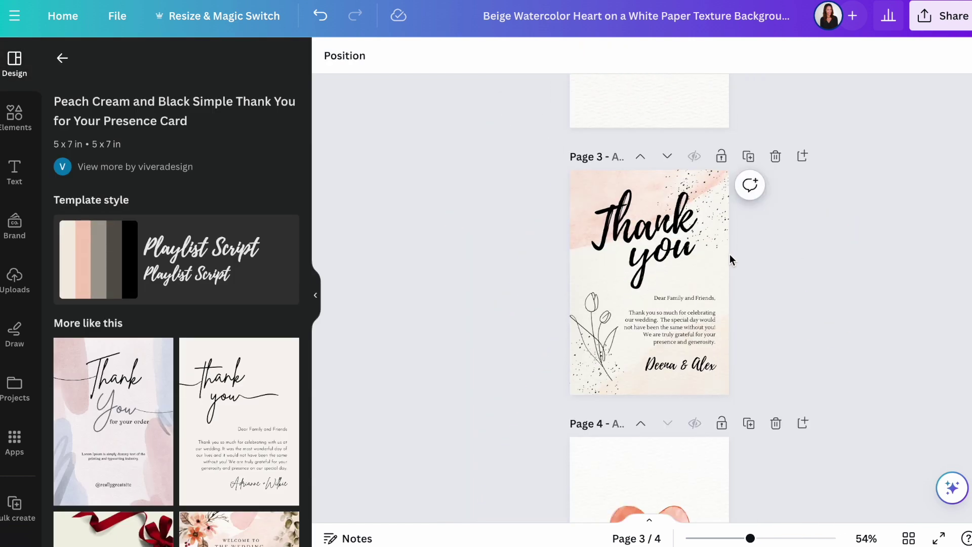
pyautogui.scroll(5, 683, 317)
pyautogui.scroll(-4, 661, 445)
pyautogui.click(568, 451)
pyautogui.moveTo(567, 451); pyautogui.dragTo(559, 468)
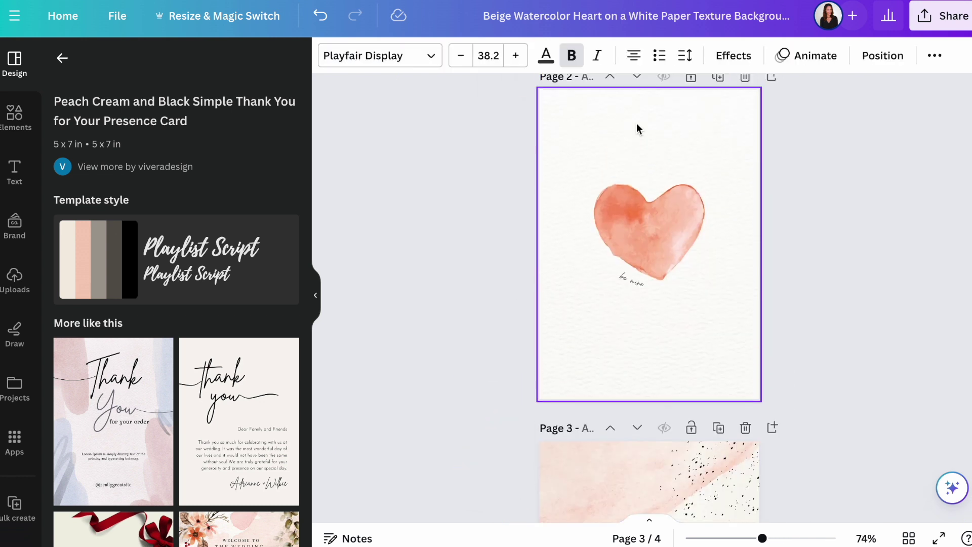
pyautogui.scroll(5, 637, 124)
pyautogui.scroll(-10, 637, 123)
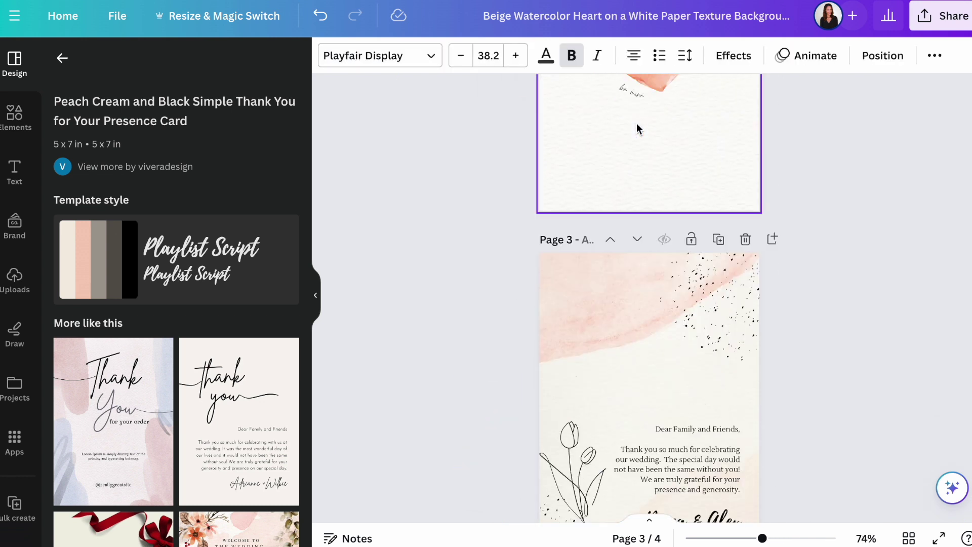
pyautogui.press('Return')
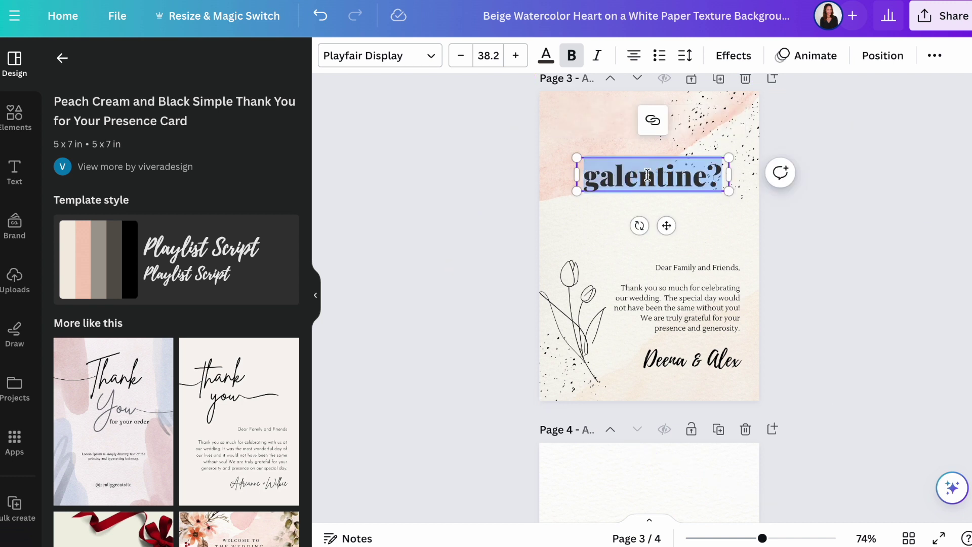
pyautogui.write('Name,')
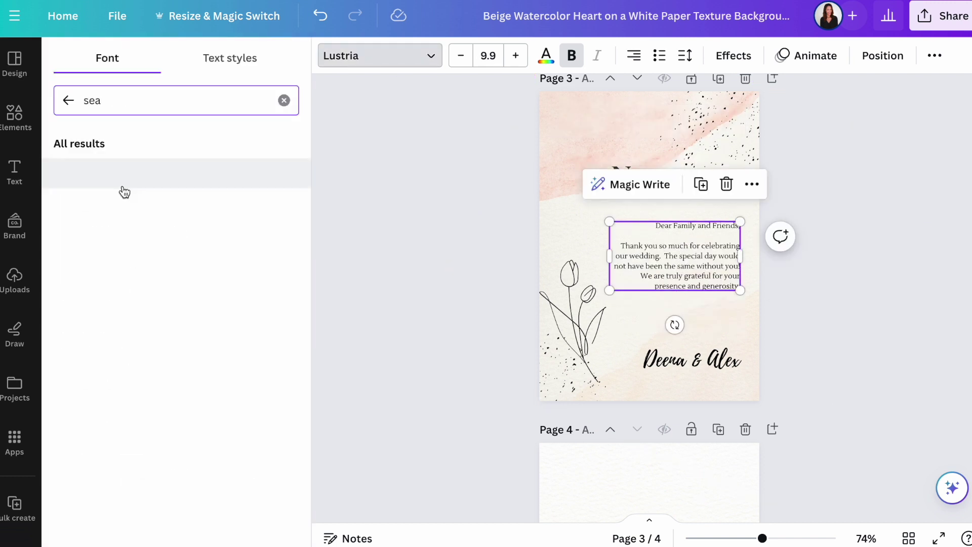
# - Set page 3's message font to The Seasons and place the sender's first-name script signature beneath it instead of the couple's names
pyautogui.click(109, 171)
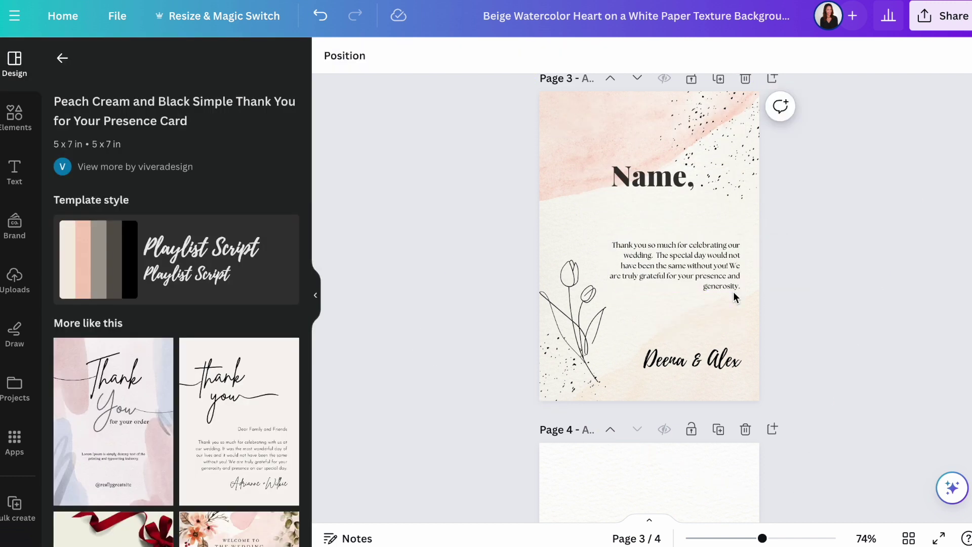
pyautogui.click(736, 297)
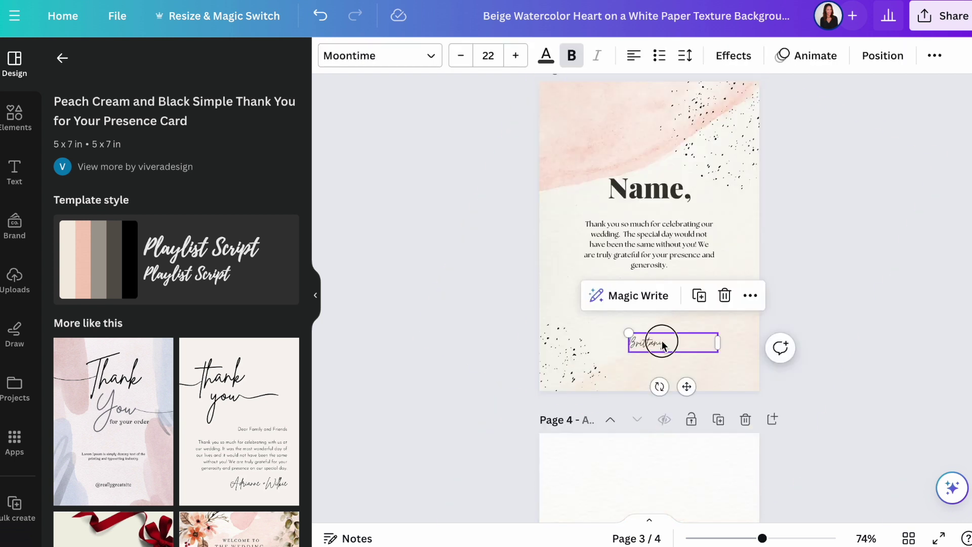
pyautogui.moveTo(662, 385); pyautogui.dragTo(665, 343)
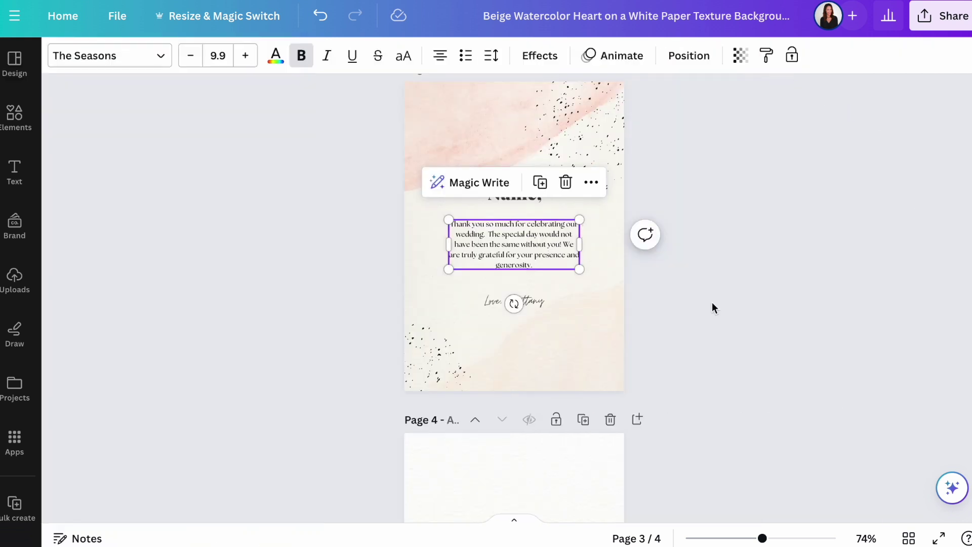
# - Replace page 3's wedding message with "I am grateful to have you in my life! You are such an amazing friend. Happy Valentine's Day to you!"
pyautogui.click(820, 395)
pyautogui.click(526, 255)
pyautogui.doubleClick(506, 241)
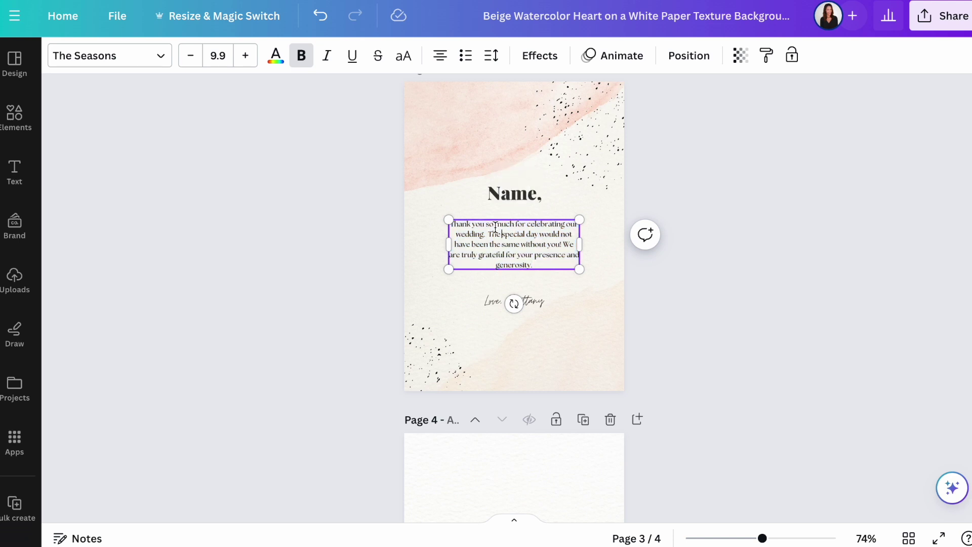
pyautogui.write('I am grateful to have you in my life! You')
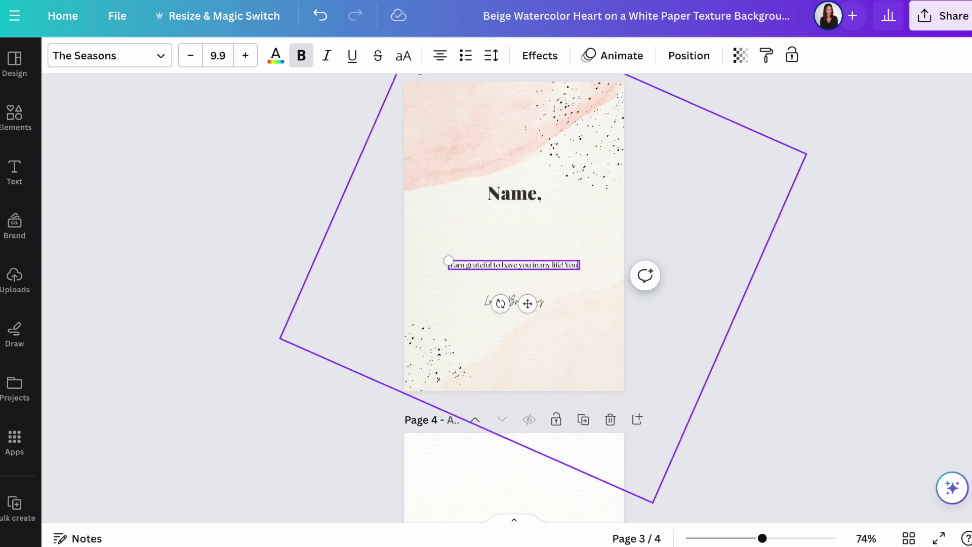
pyautogui.write(" are such an amazing friend. Happy Valentine's Day to you!")
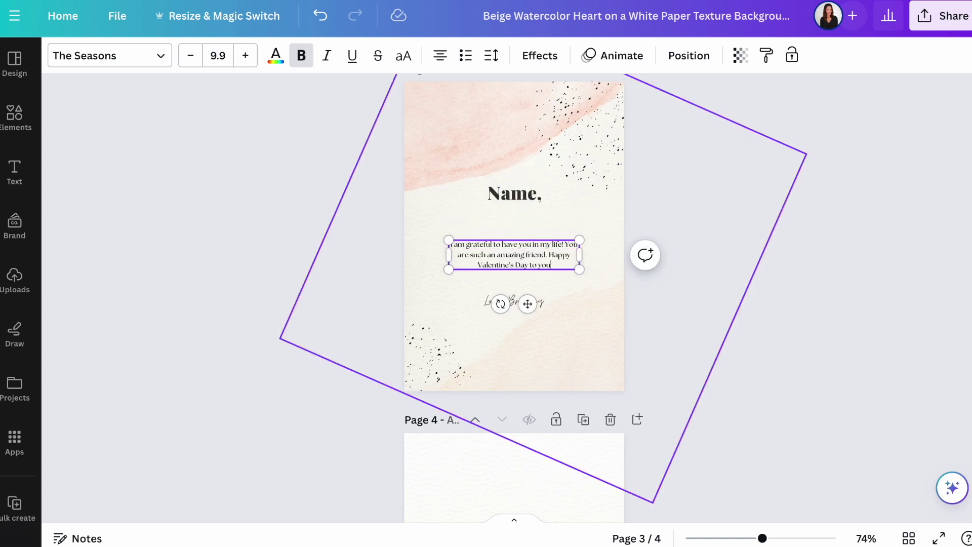
pyautogui.press('Escape')
# - Try Magic Write's Sprinkle fairy dust rewrite on the page 3 message with a wider, recentred text box, and undo these changes
pyautogui.click(473, 205)
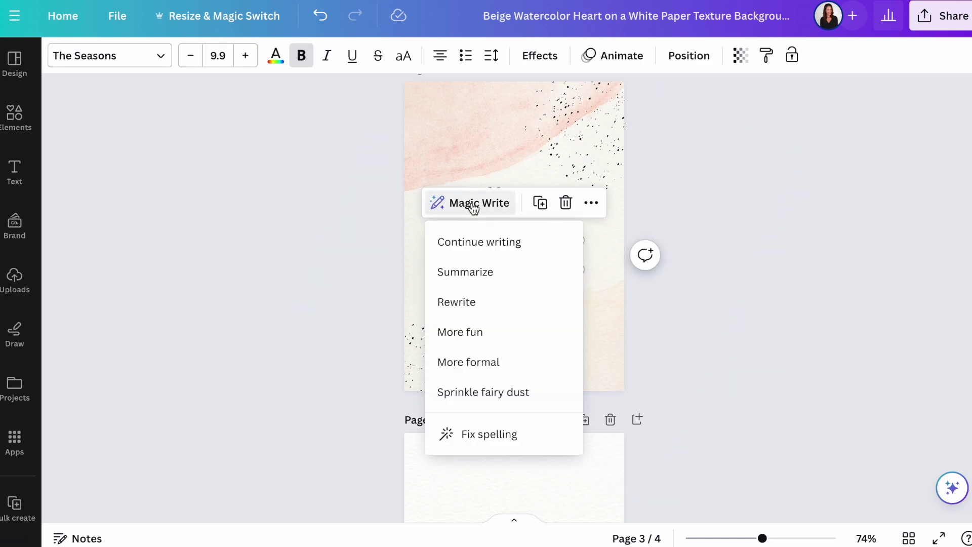
pyautogui.click(488, 400)
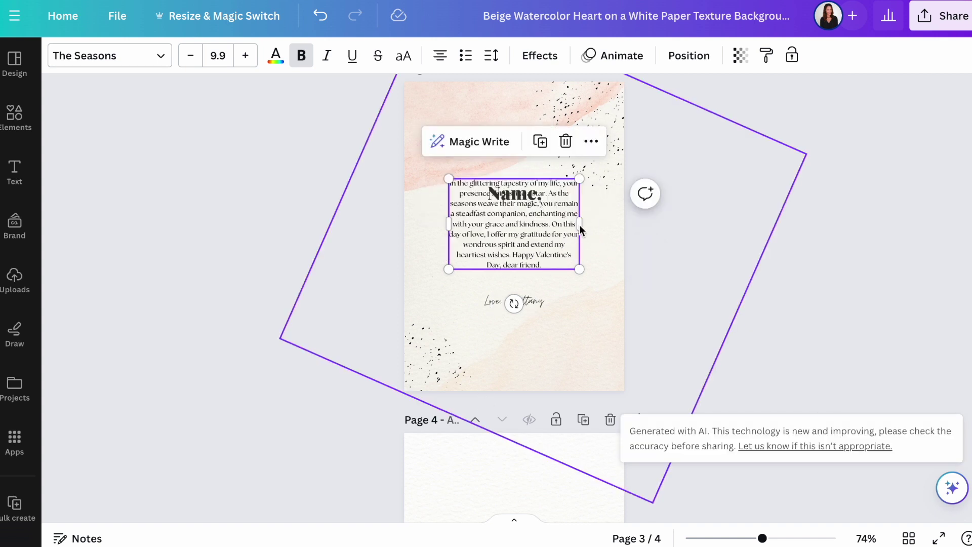
pyautogui.moveTo(580, 225); pyautogui.dragTo(633, 224)
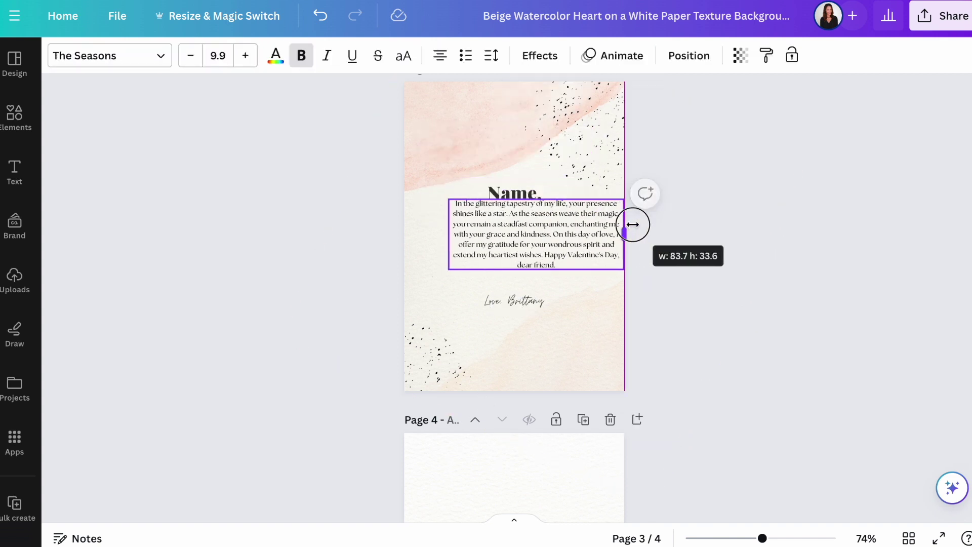
pyautogui.moveTo(563, 244); pyautogui.dragTo(540, 248)
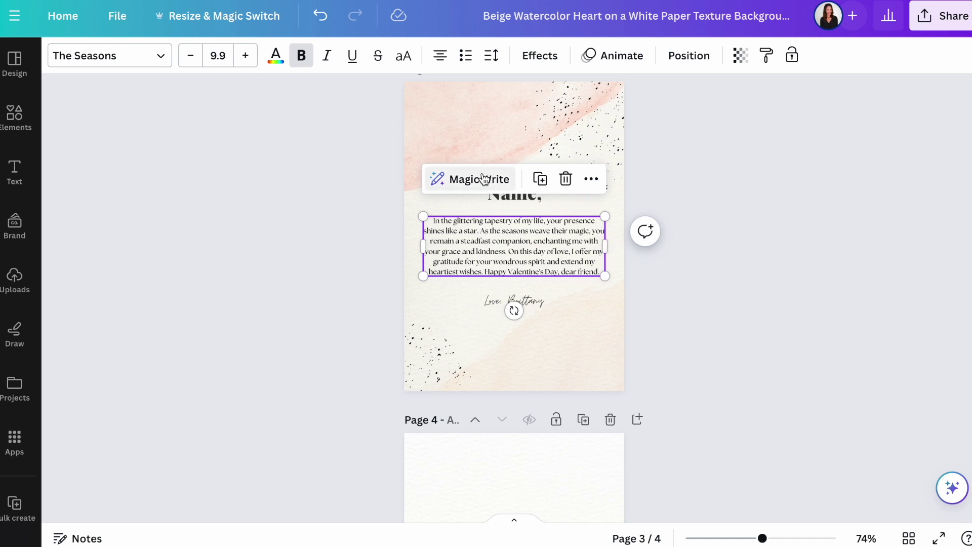
pyautogui.hotkey('ctrl', 'z')
pyautogui.hotkey('ctrl', 'z')
pyautogui.hotkey('ctrl', 'z')
# - Rewrite page 3's message with Magic Write's More fun option
pyautogui.click(478, 205)
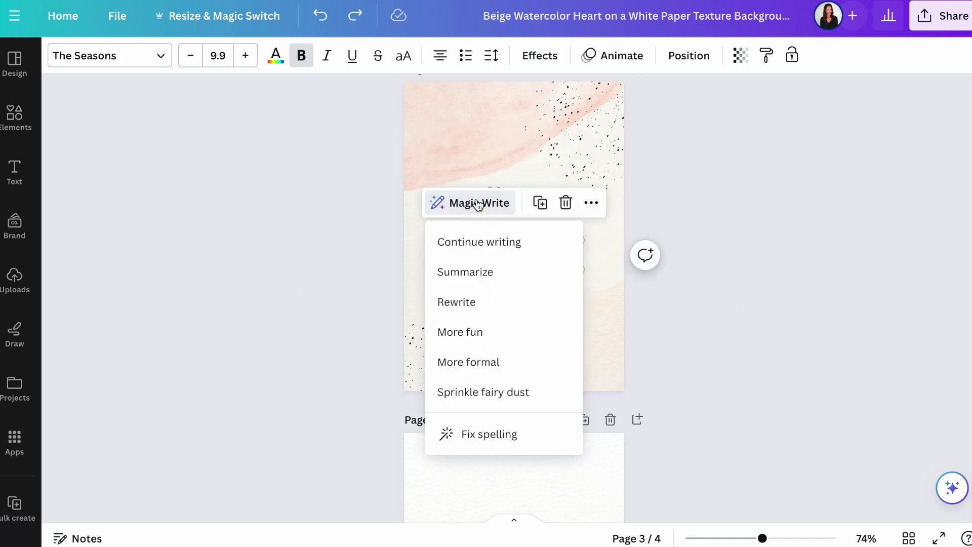
pyautogui.click(478, 333)
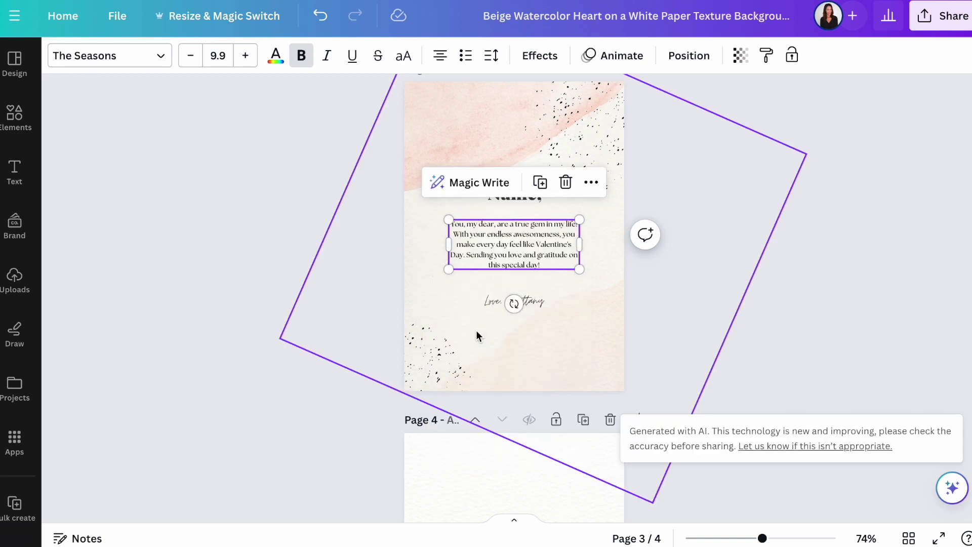
pyautogui.click(290, 391)
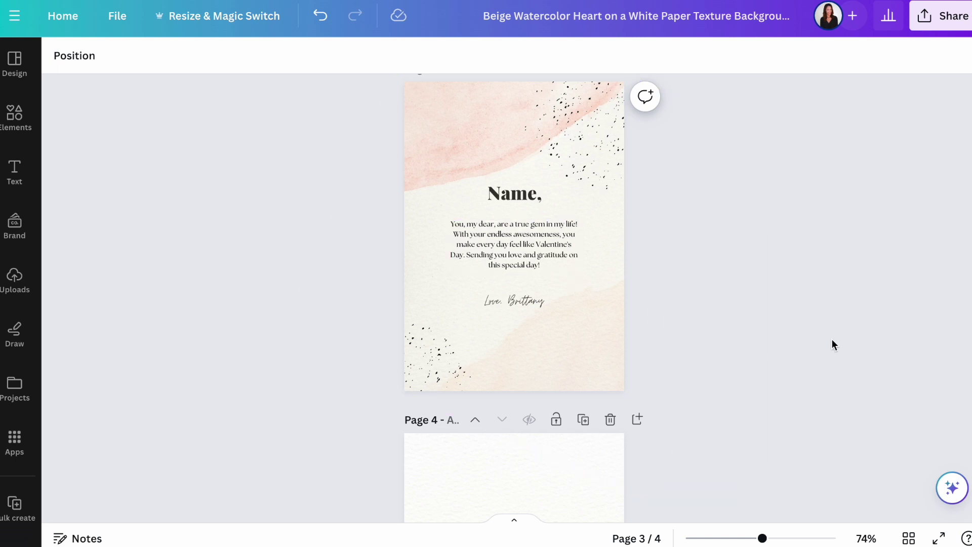
# - Delete the "be mine" lettering from page 4 and move its heart to the centre of the page
pyautogui.scroll(6, 476, 264)
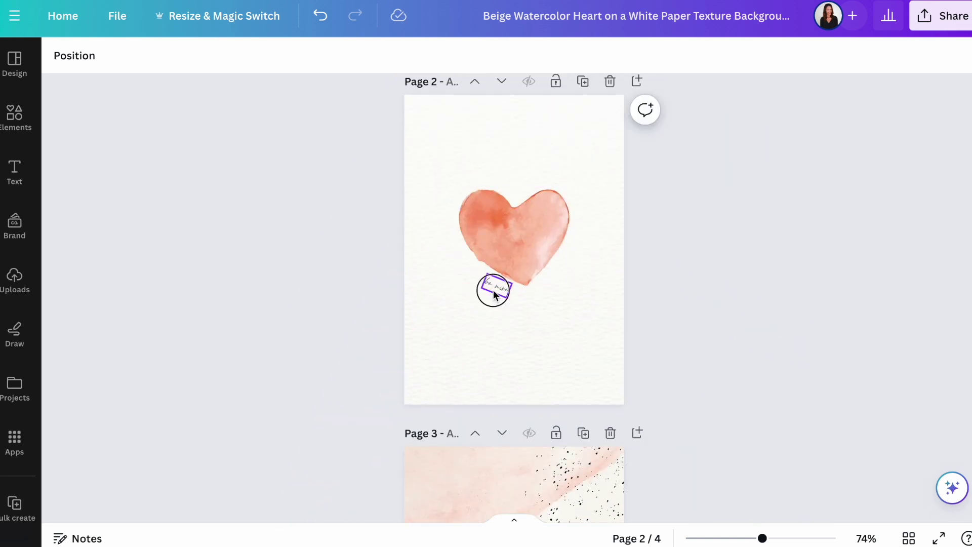
pyautogui.scroll(-10, 493, 288)
pyautogui.click(601, 348)
pyautogui.click(516, 278)
pyautogui.click(481, 349)
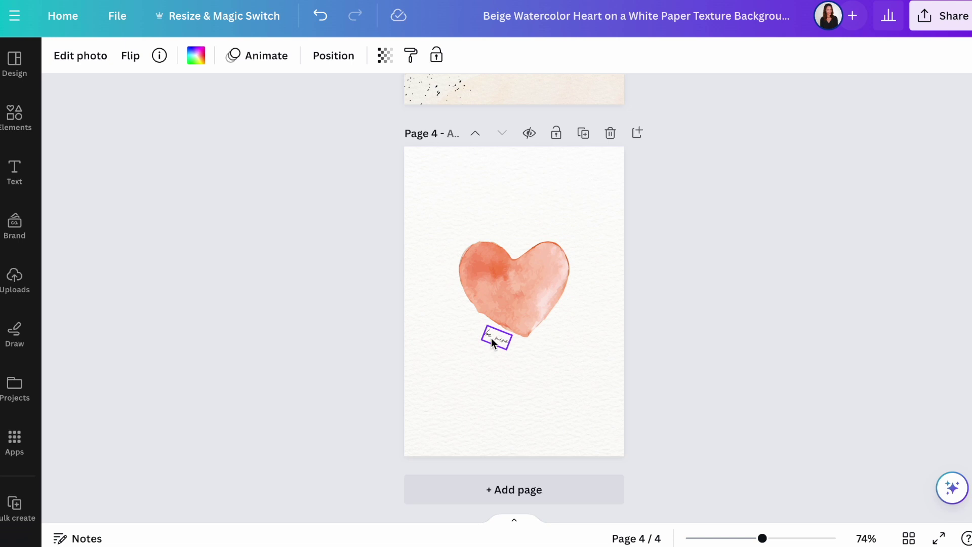
pyautogui.click(492, 338)
pyautogui.press('Delete')
pyautogui.moveTo(485, 326); pyautogui.dragTo(488, 322)
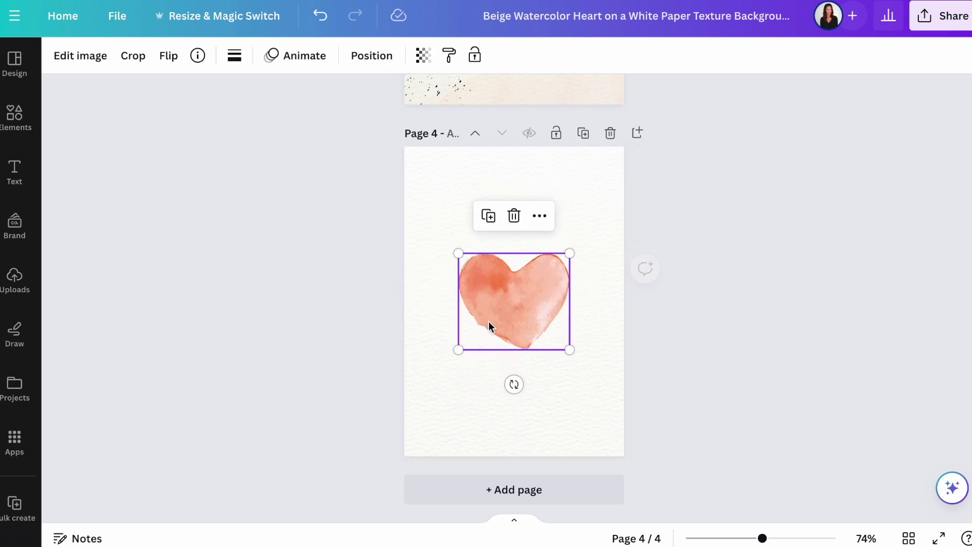
pyautogui.click(572, 419)
# - Add the text "Happy Valentine's Day!" over the heart on page 4 in the style of page 3's message
pyautogui.scroll(5, 571, 421)
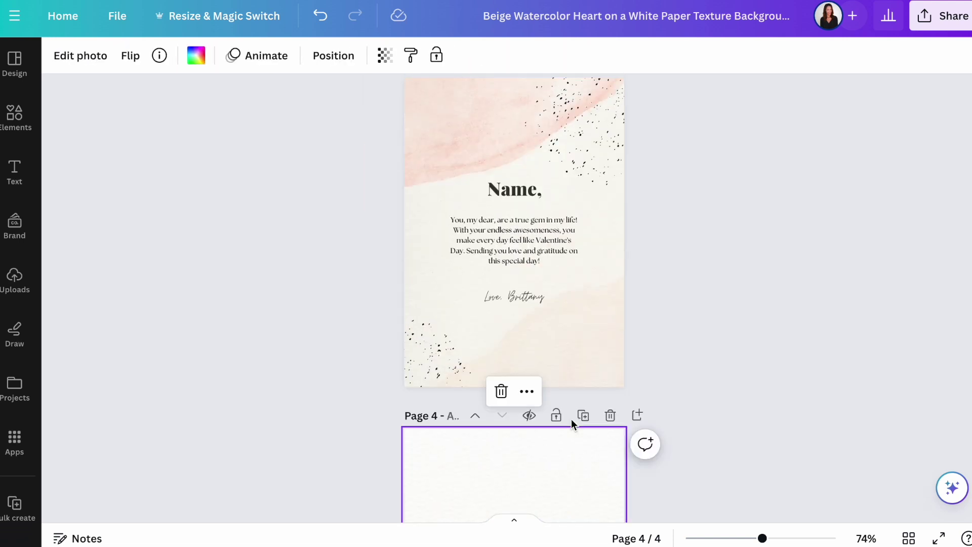
pyautogui.scroll(-4, 561, 308)
pyautogui.scroll(3, 561, 310)
pyautogui.click(512, 114)
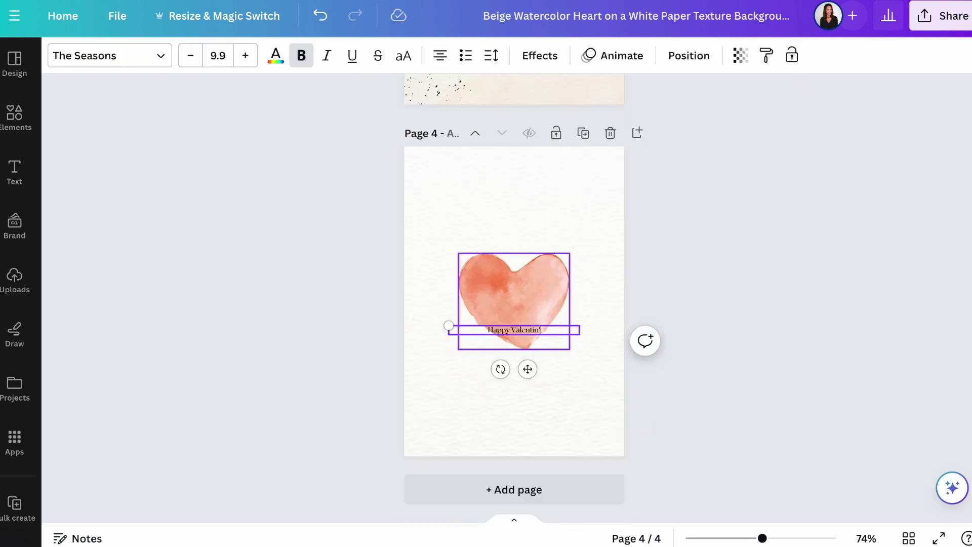
pyautogui.write("e's Day!")
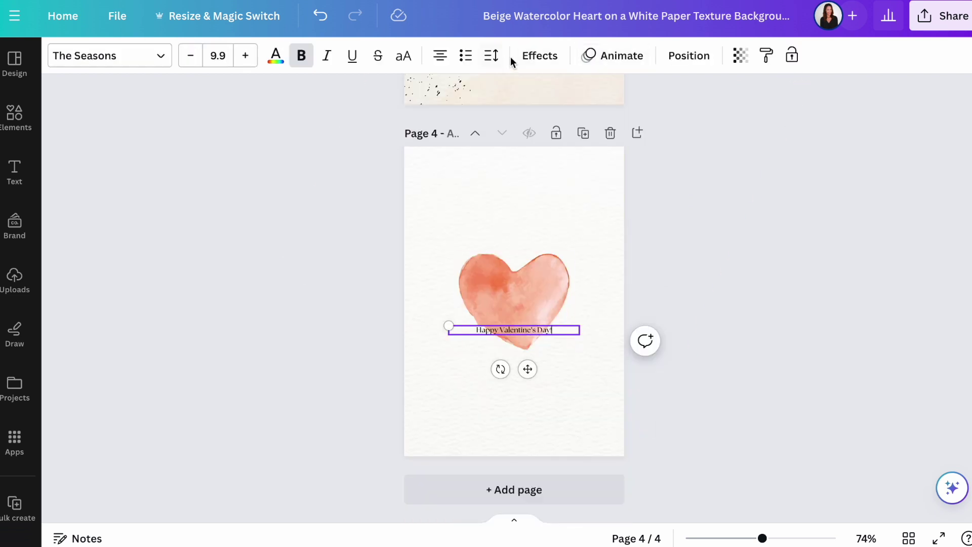
# - Apply the Curve shape effect to page 4's "Happy Valentine's Day!" text
pyautogui.click(539, 55)
pyautogui.scroll(-2, 227, 393)
pyautogui.click(179, 487)
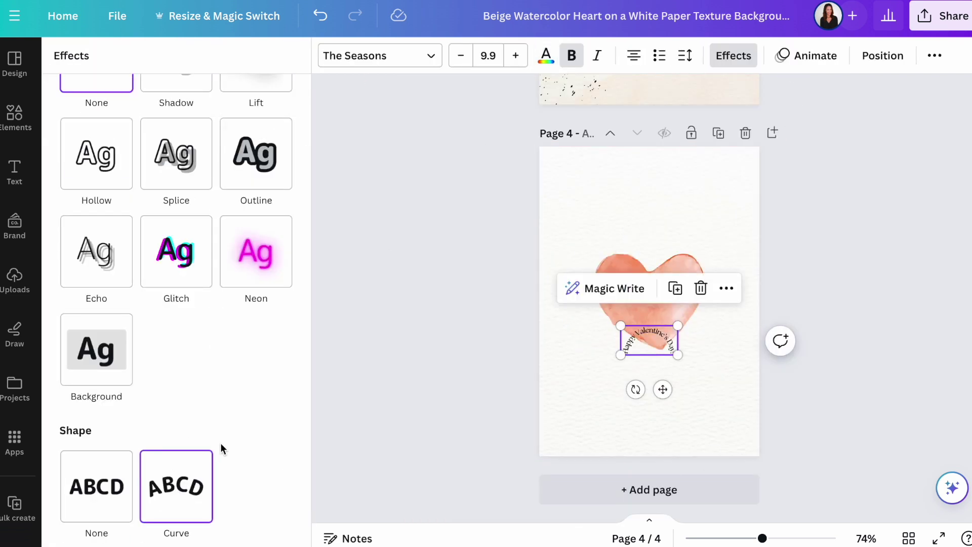
pyautogui.scroll(-1, 222, 451)
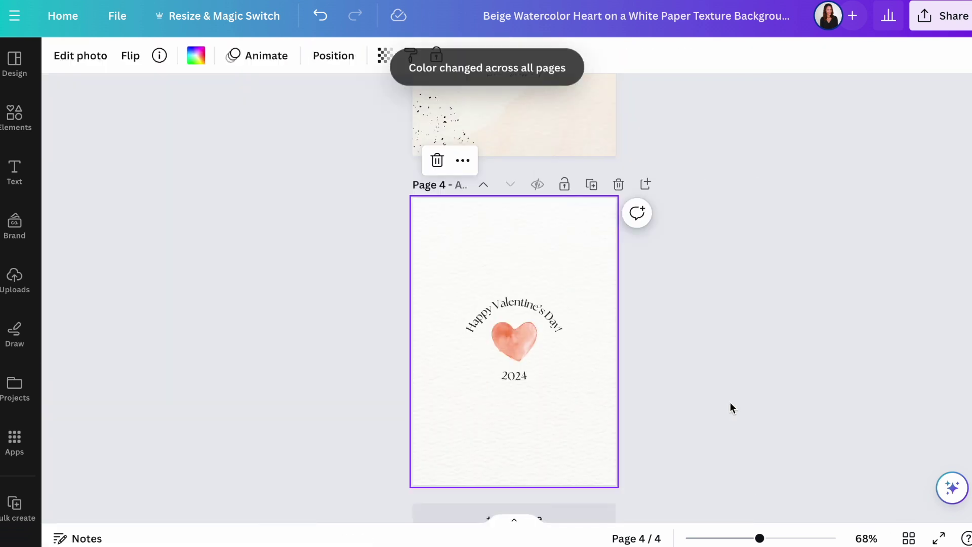
# - Remove both speckle decorations from page 3 and add a copy of the cover's greenery in their place
pyautogui.scroll(15, 725, 395)
pyautogui.click(469, 111)
pyautogui.scroll(-10, 468, 112)
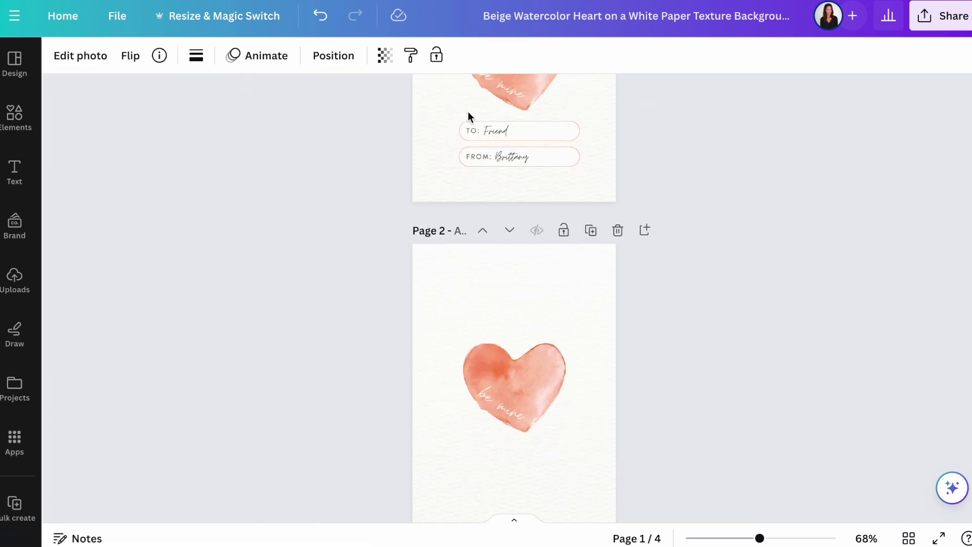
pyautogui.click(595, 120)
pyautogui.click(595, 120)
pyautogui.press('Delete')
pyautogui.click(416, 371)
pyautogui.press('Delete')
pyautogui.hotkey('ctrl', 'v')
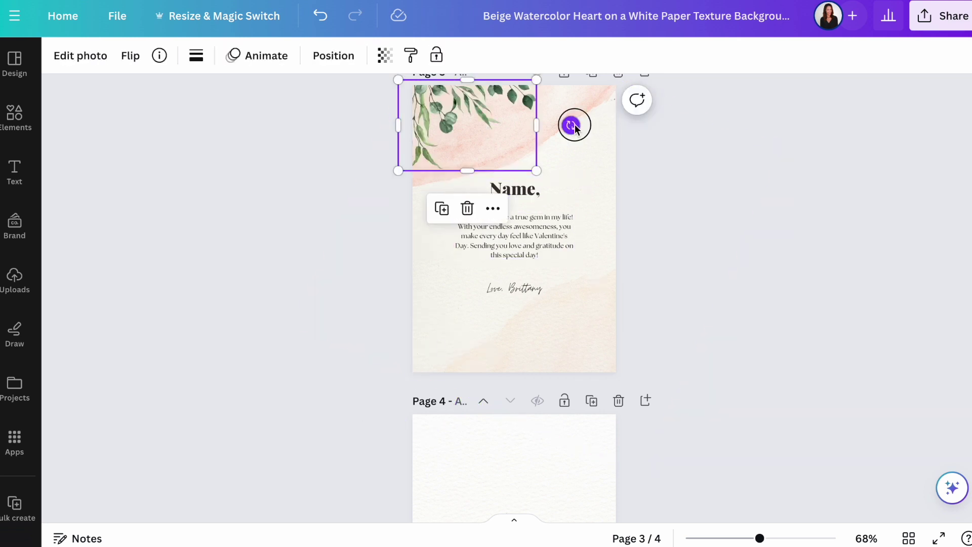
# - Rotate the greenery to fit page 3's upper-right corner and place another copy in page 2's lower-left corner
pyautogui.moveTo(571, 125); pyautogui.dragTo(382, 128)
pyautogui.moveTo(502, 129); pyautogui.dragTo(609, 134)
pyautogui.scroll(5, 371, 254)
pyautogui.scroll(-3, 575, 260)
pyautogui.scroll(10, 575, 260)
# - Review all four card pages side by side in the grid view
pyautogui.click(909, 539)
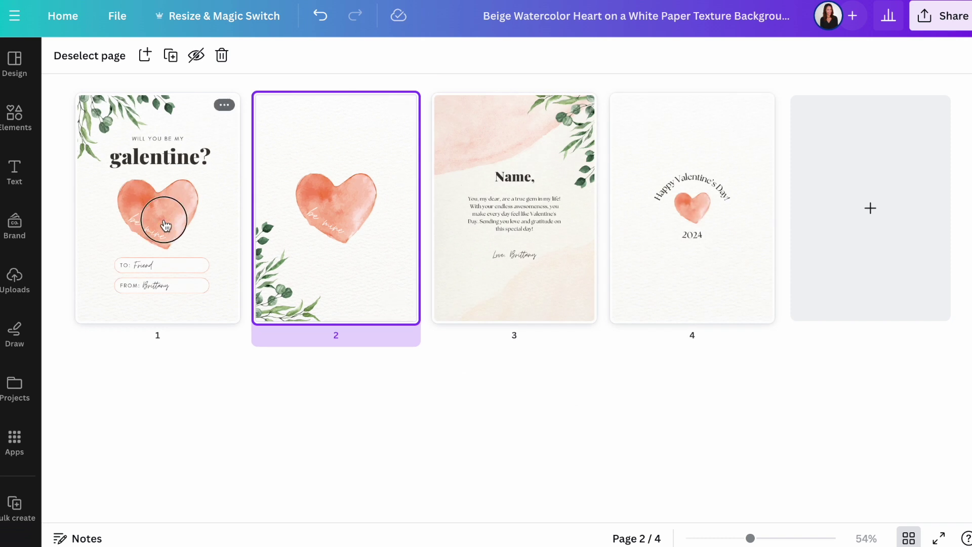
pyautogui.click(165, 223)
pyautogui.click(342, 276)
pyautogui.click(528, 257)
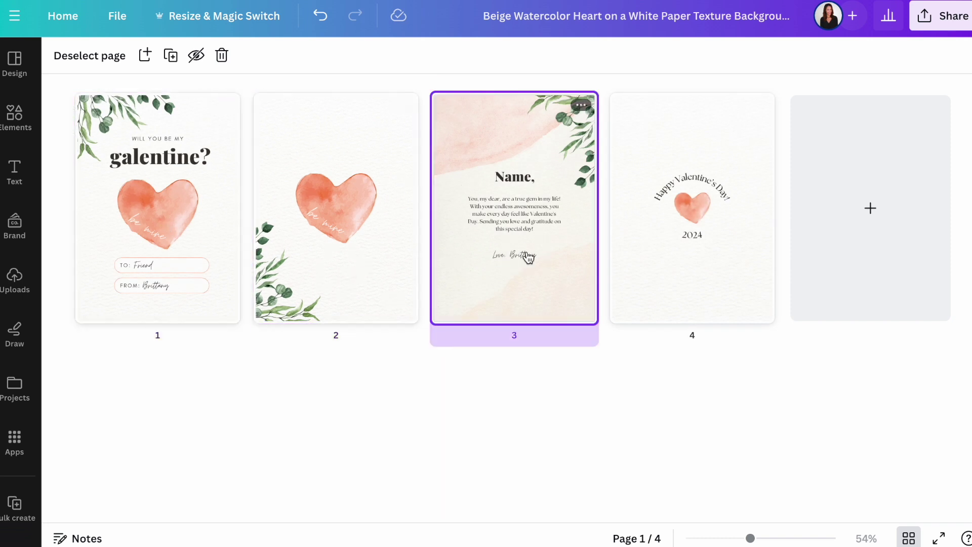
pyautogui.click(666, 256)
pyautogui.click(156, 236)
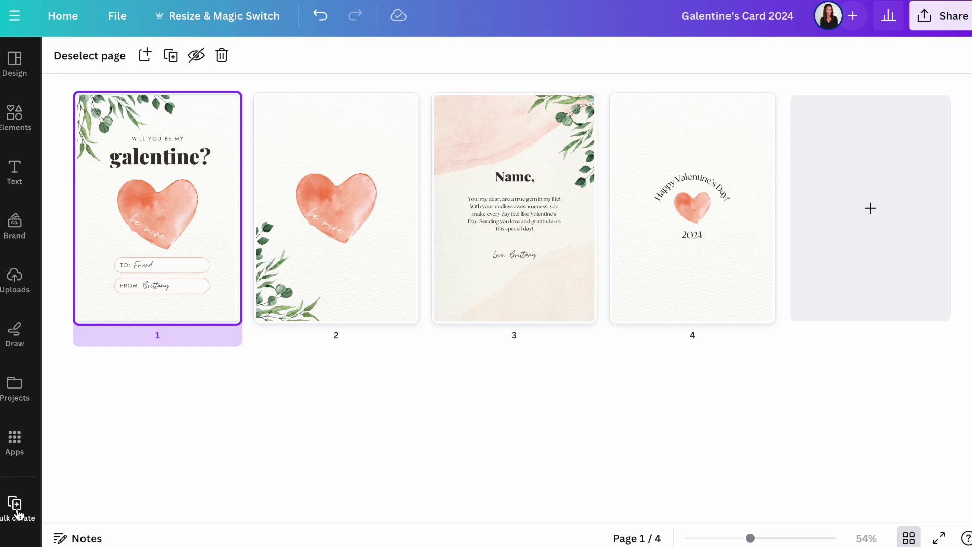
# - Find the Bulk create app by searching the apps for "bulk create" and open it
pyautogui.click(16, 440)
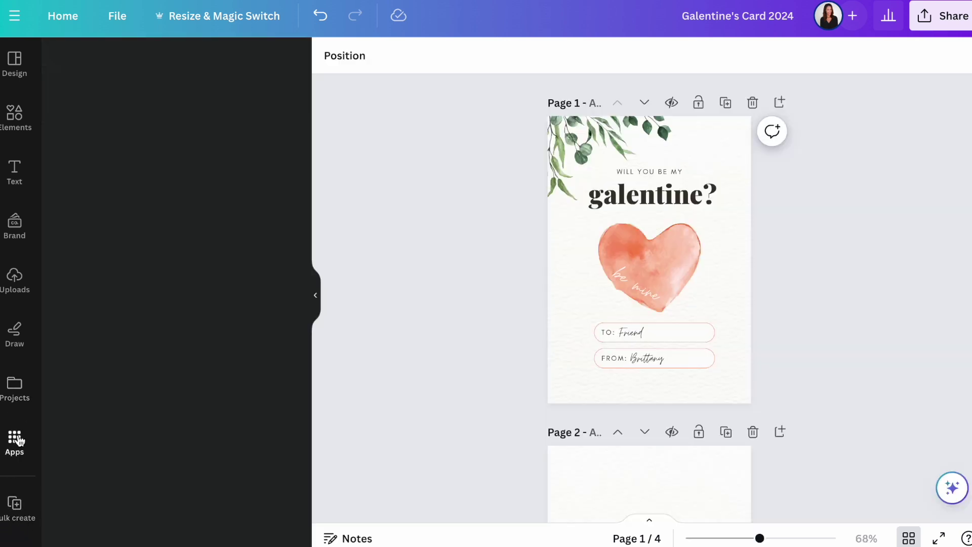
pyautogui.click(185, 61)
pyautogui.write('bu')
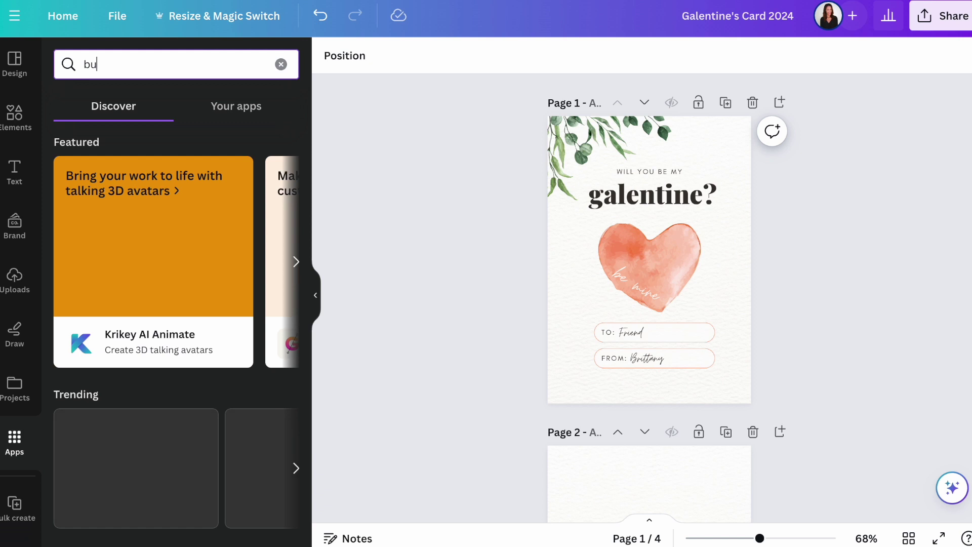
pyautogui.write('lk create')
pyautogui.click(77, 112)
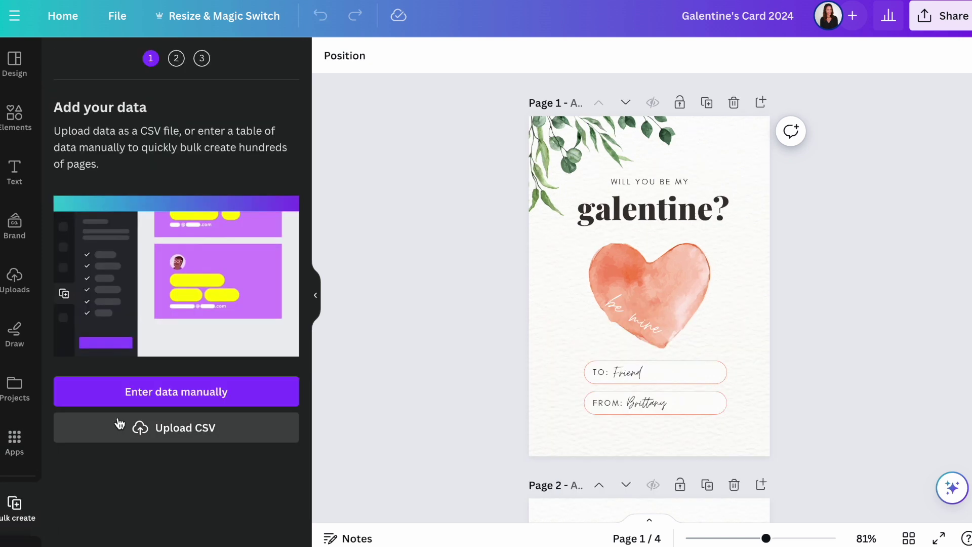
# - Start a manually entered data table, clear its sample data and name the text column "Names"
pyautogui.click(147, 399)
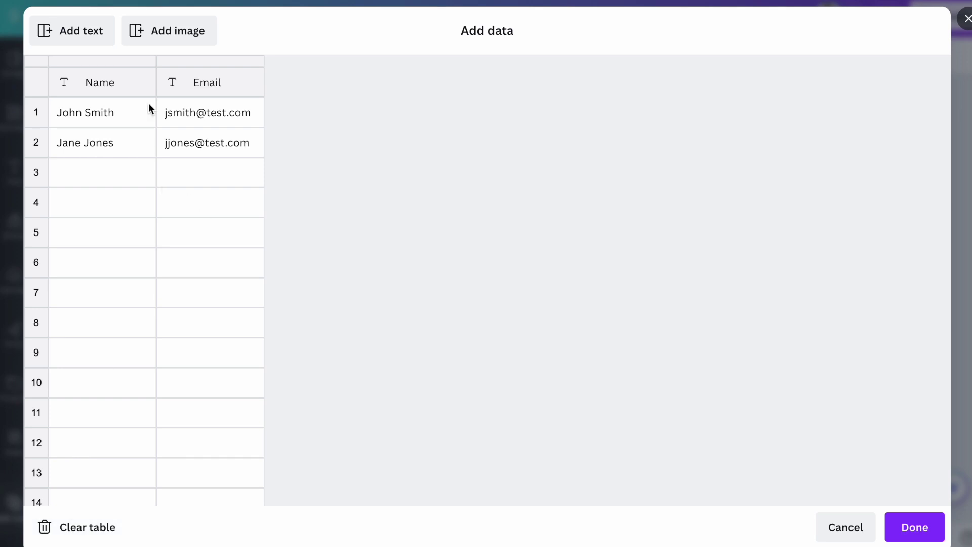
pyautogui.click(88, 529)
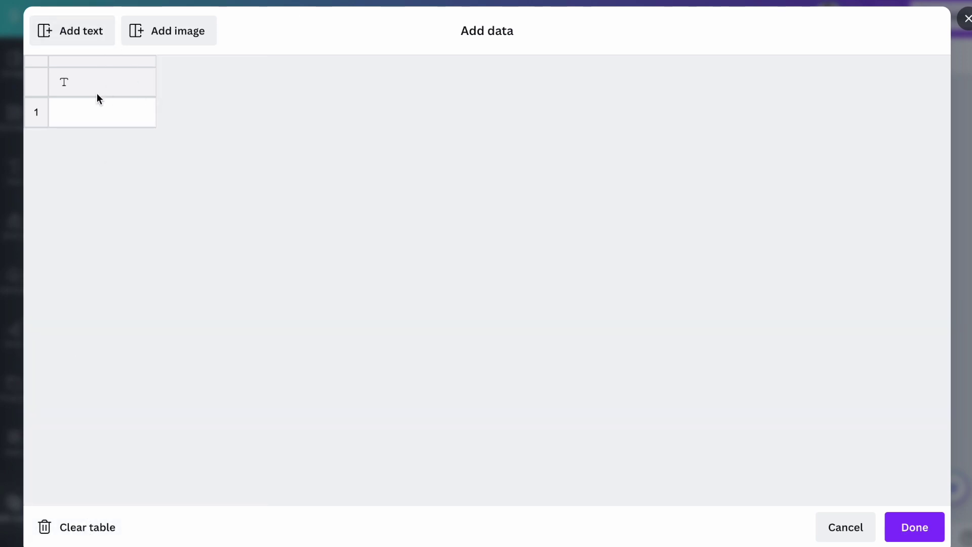
pyautogui.click(101, 119)
pyautogui.write('Names')
# - Fill the Names column with the card recipients' names, one per row, and finish the table
pyautogui.click(99, 122)
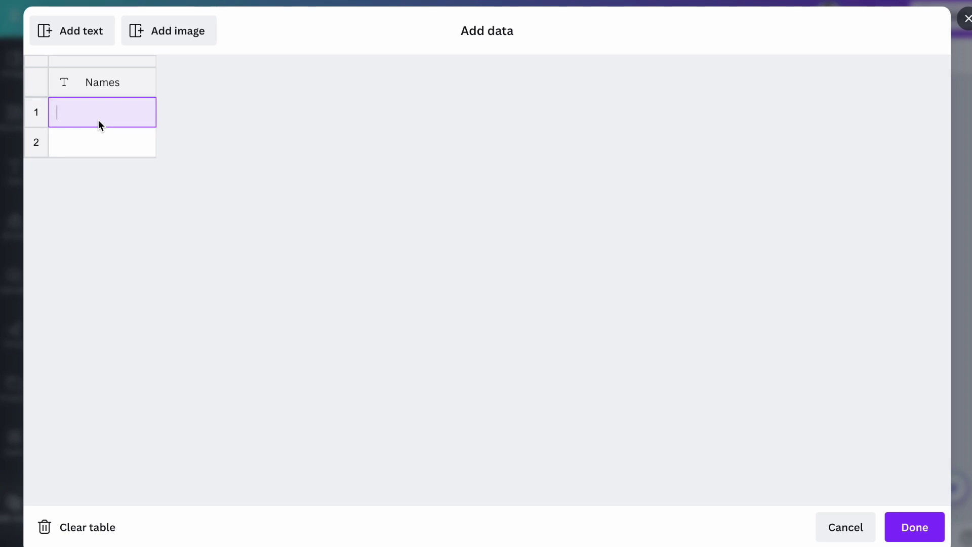
pyautogui.write('Stephanie')
pyautogui.press('Return')
pyautogui.write('Jade')
pyautogui.click(105, 172)
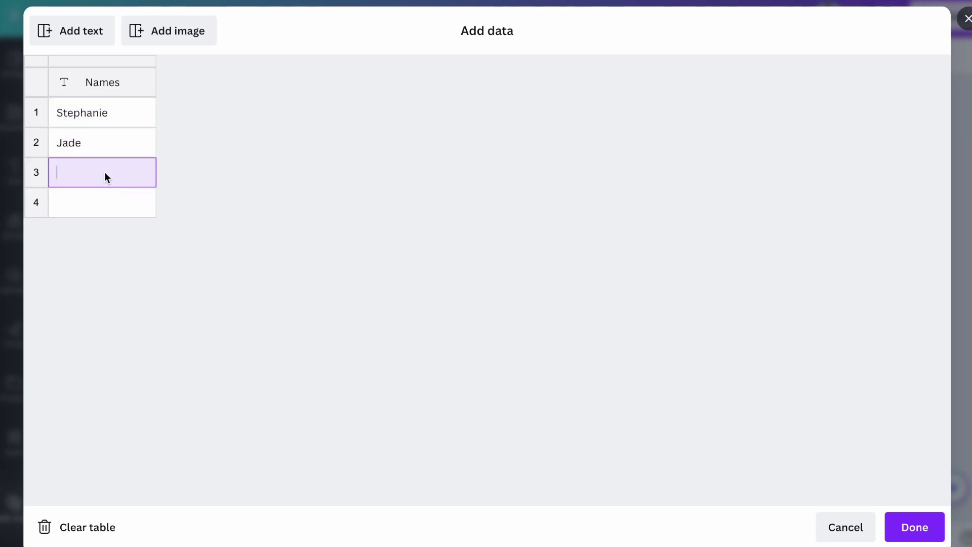
pyautogui.write('Lois')
pyautogui.click(110, 203)
pyautogui.write('Esma')
pyautogui.click(117, 232)
pyautogui.write('Claire Alice Biz Nicole Bex ')
pyautogui.write('Jiselle')
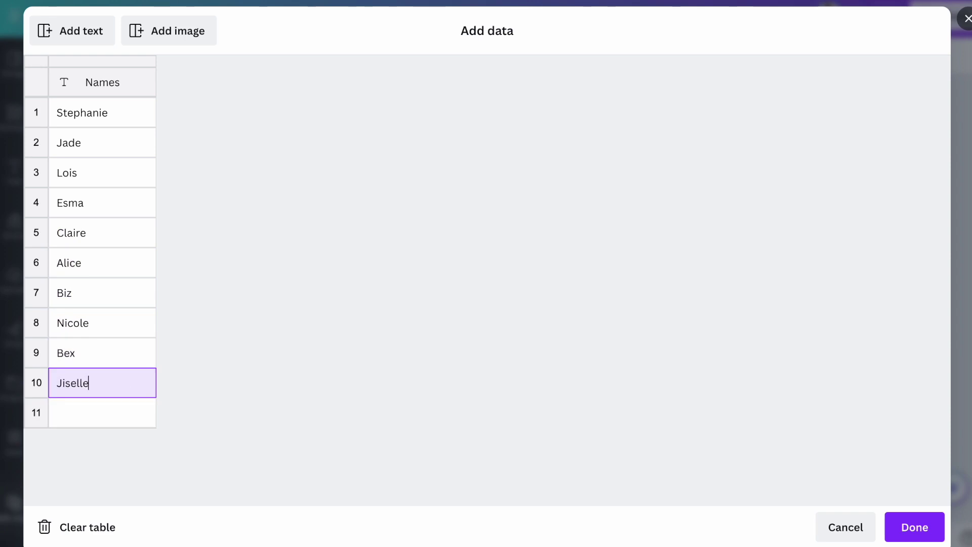
pyautogui.press('Return')
pyautogui.write('Mom')
pyautogui.press('Return')
pyautogui.write('Meme')
pyautogui.click(133, 465)
pyautogui.write('Emma')
pyautogui.press('Return')
pyautogui.write('Camille')
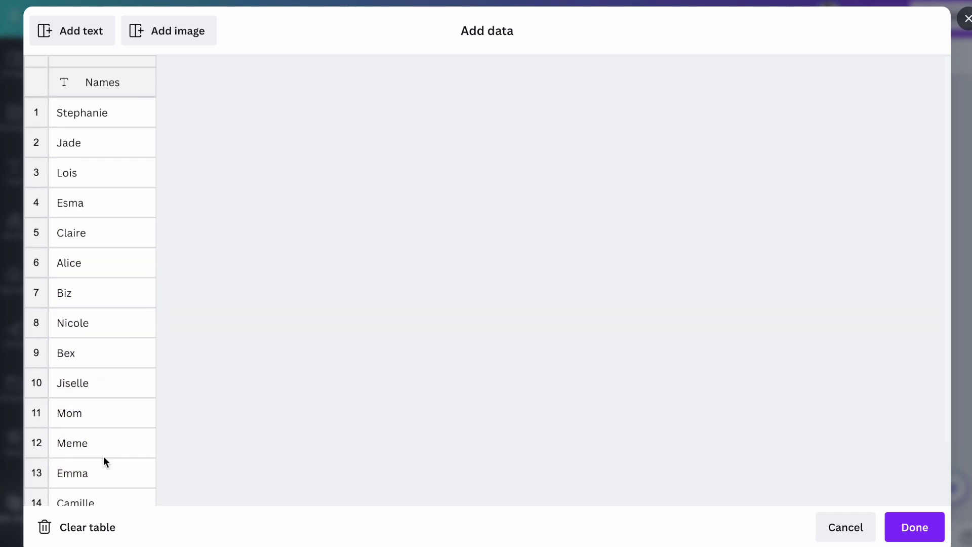
pyautogui.click(914, 527)
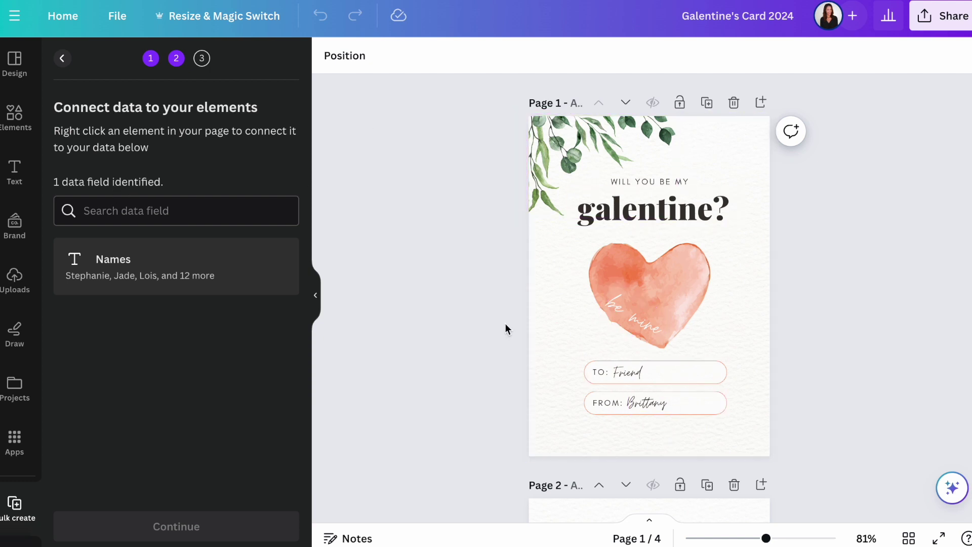
# - Connect the "Friend" text beside TO: on page 1 to the Names data field
pyautogui.click(637, 374)
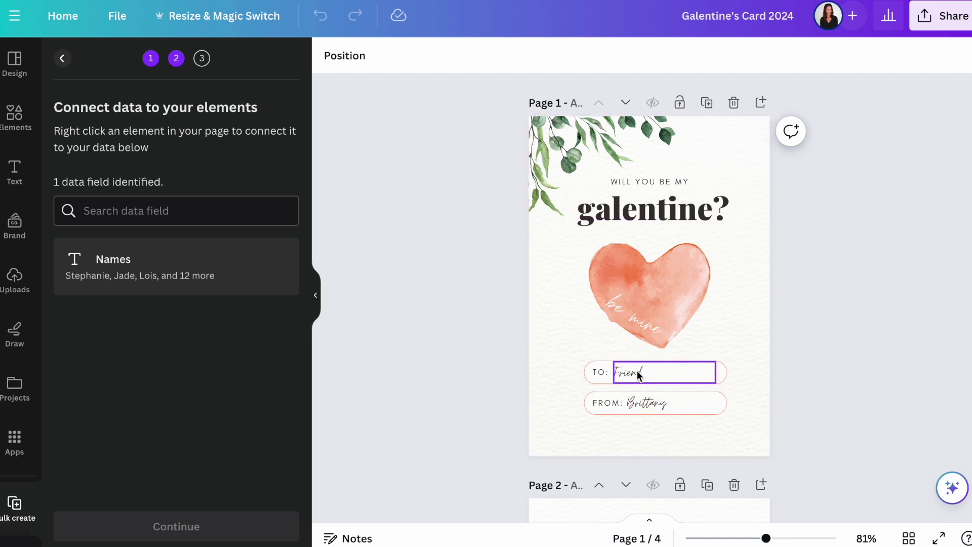
pyautogui.rightClick(638, 375)
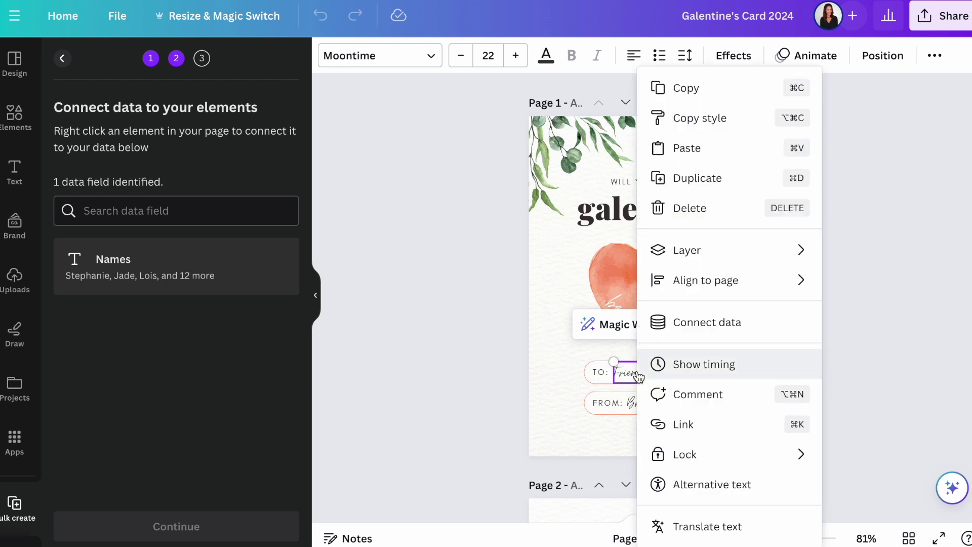
pyautogui.click(697, 322)
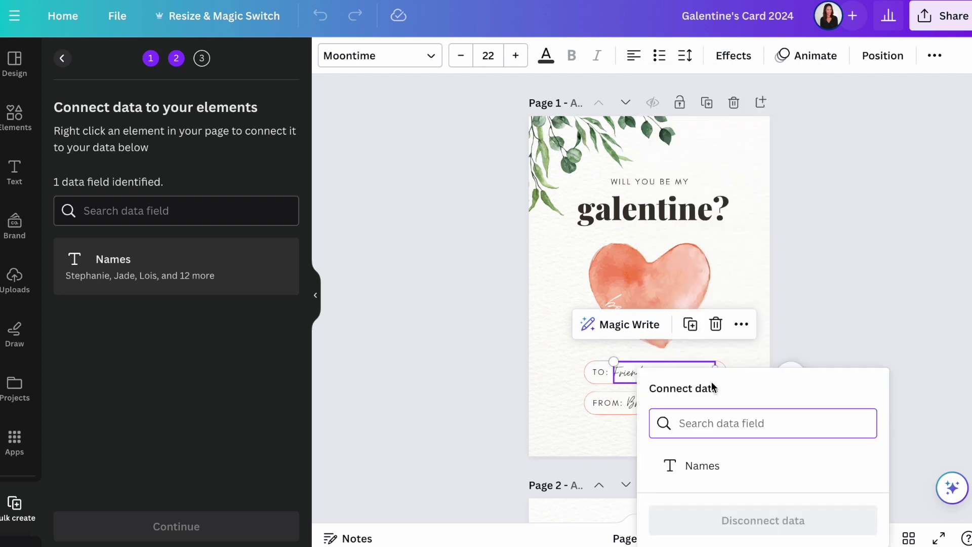
pyautogui.click(691, 467)
pyautogui.click(812, 434)
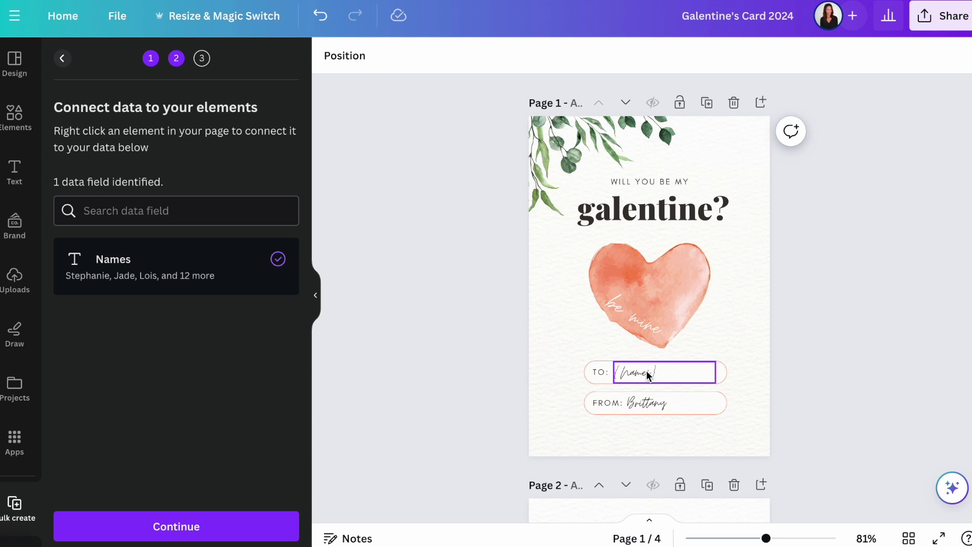
# - Connect the "Name," heading on page 3 to the Names data field
pyautogui.scroll(-8, 634, 410)
pyautogui.scroll(-8, 634, 410)
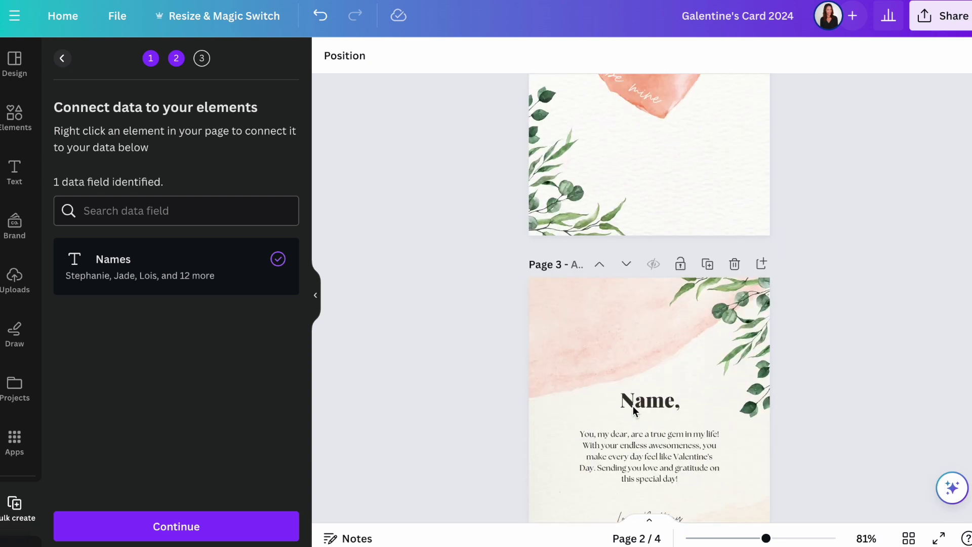
pyautogui.rightClick(660, 191)
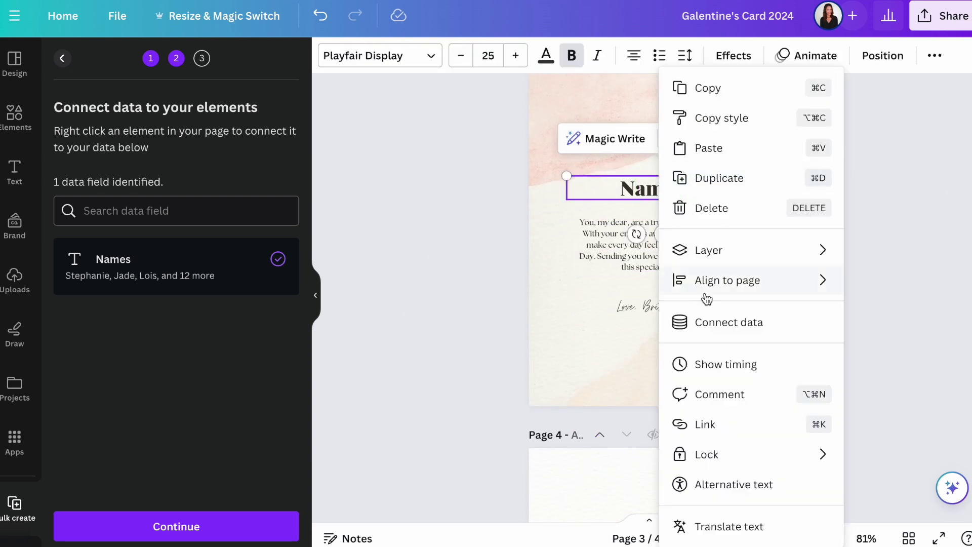
pyautogui.click(712, 323)
pyautogui.click(722, 294)
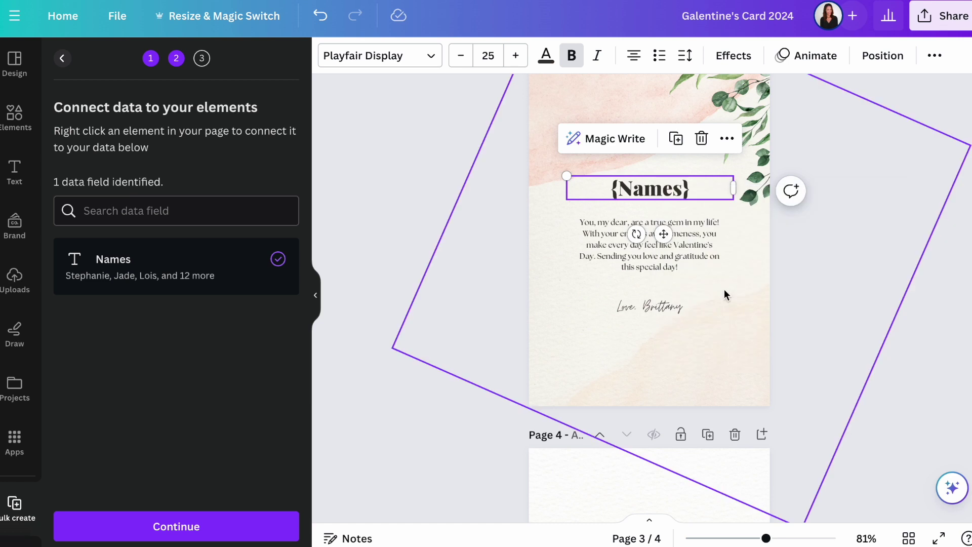
# - Generate the 15 personalized designs for all listed recipients and look through the generated pages
pyautogui.scroll(-5, 727, 295)
pyautogui.click(212, 527)
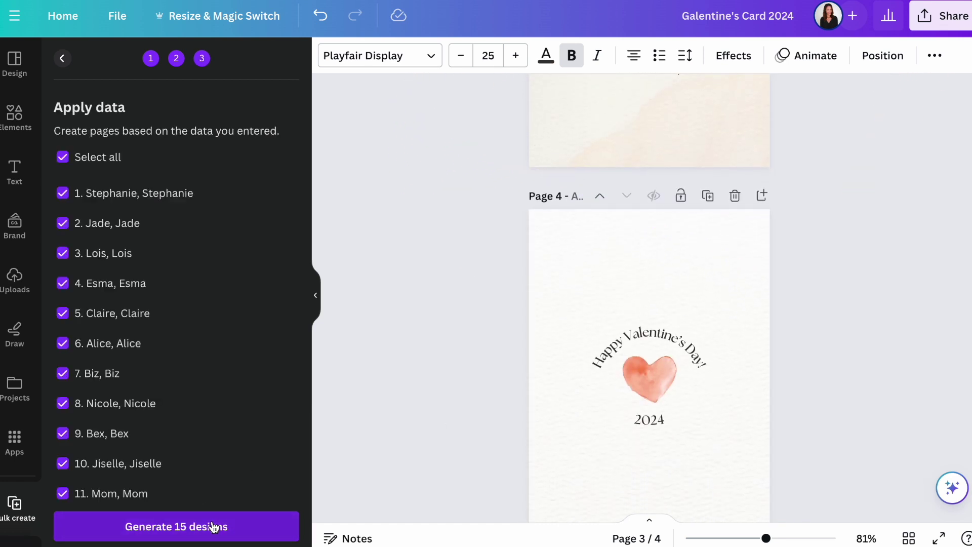
pyautogui.scroll(-3, 154, 399)
pyautogui.click(176, 527)
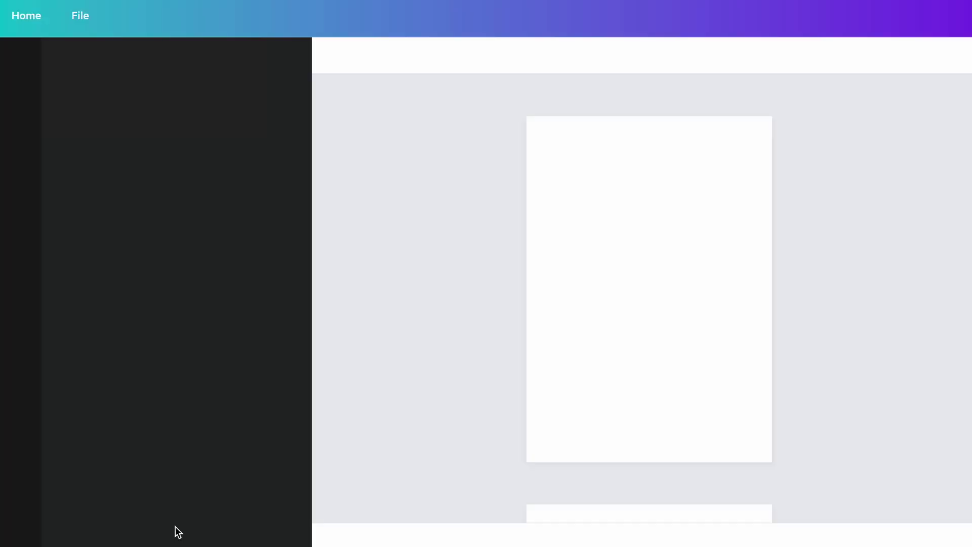
pyautogui.scroll(-5, 416, 324)
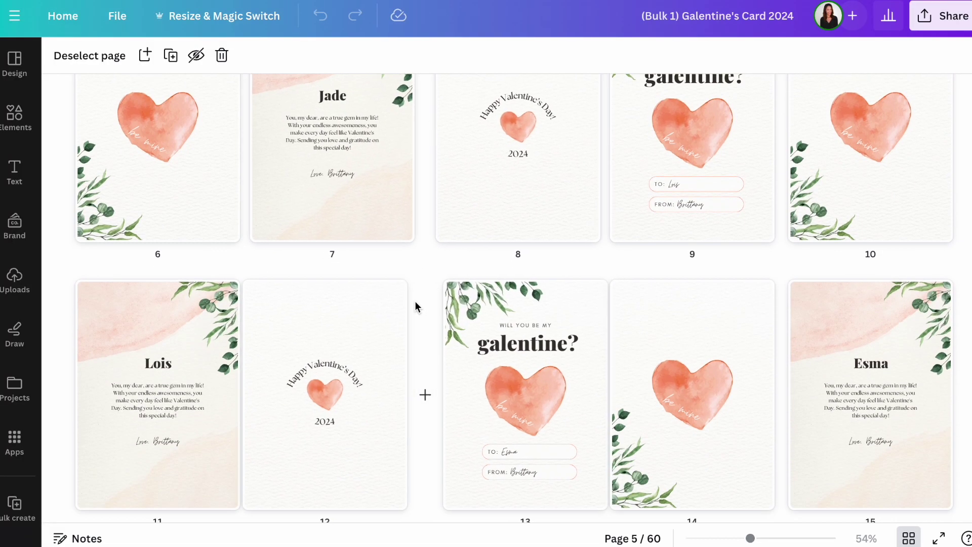
pyautogui.scroll(-15, 415, 304)
pyautogui.scroll(20, 416, 306)
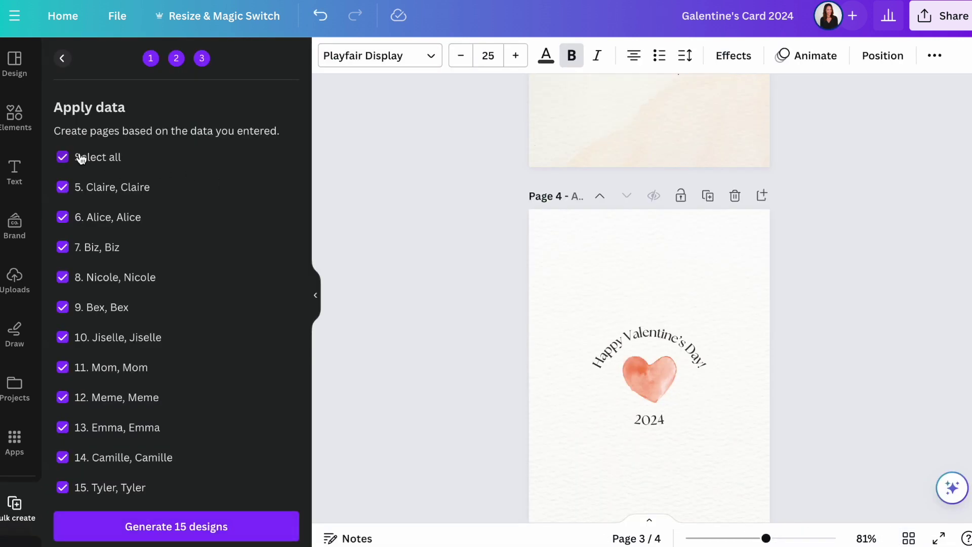
# - In the original card's data list, deselect all recipients and select only the fifth entry
pyautogui.click(82, 159)
pyautogui.click(64, 189)
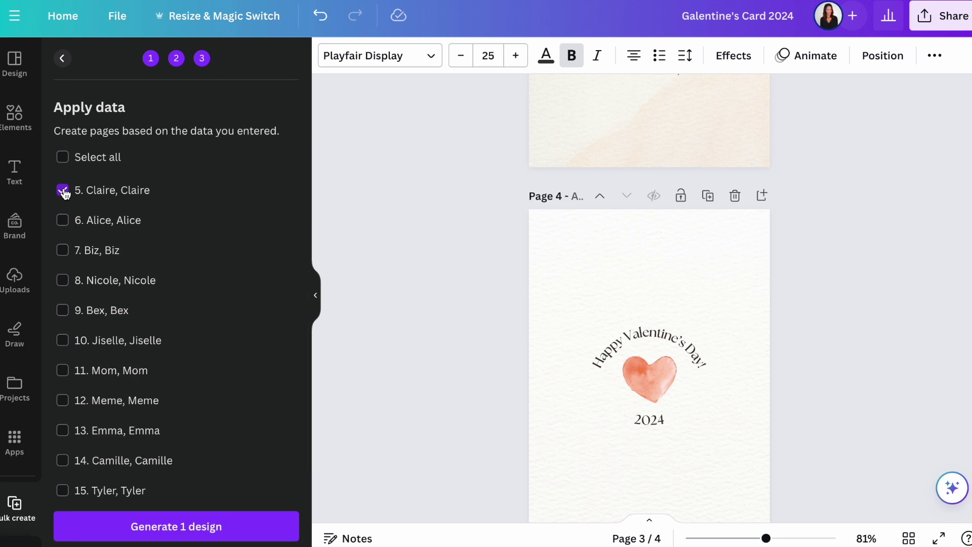
pyautogui.click(72, 197)
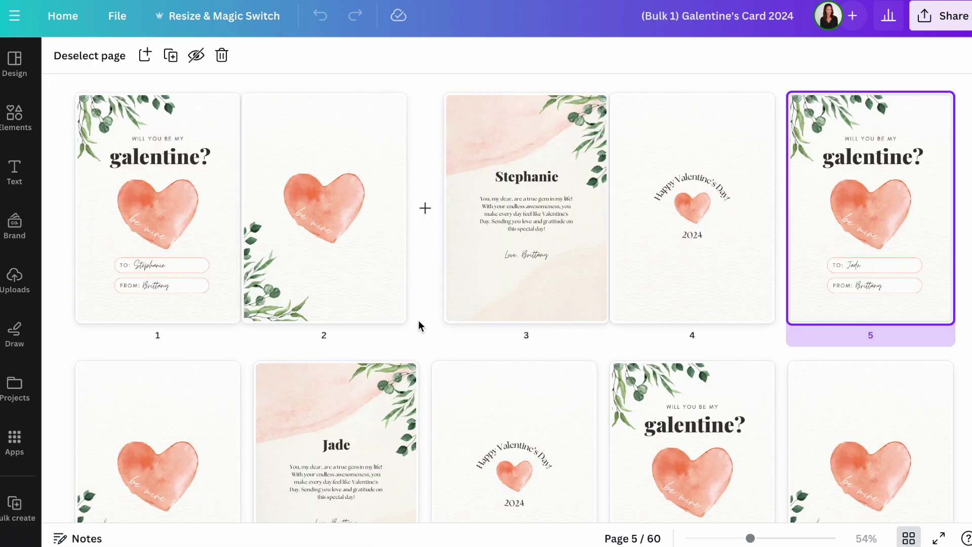
# - In the generated bulk design, open the download settings and set the file type to PDF Standard
pyautogui.click(192, 224)
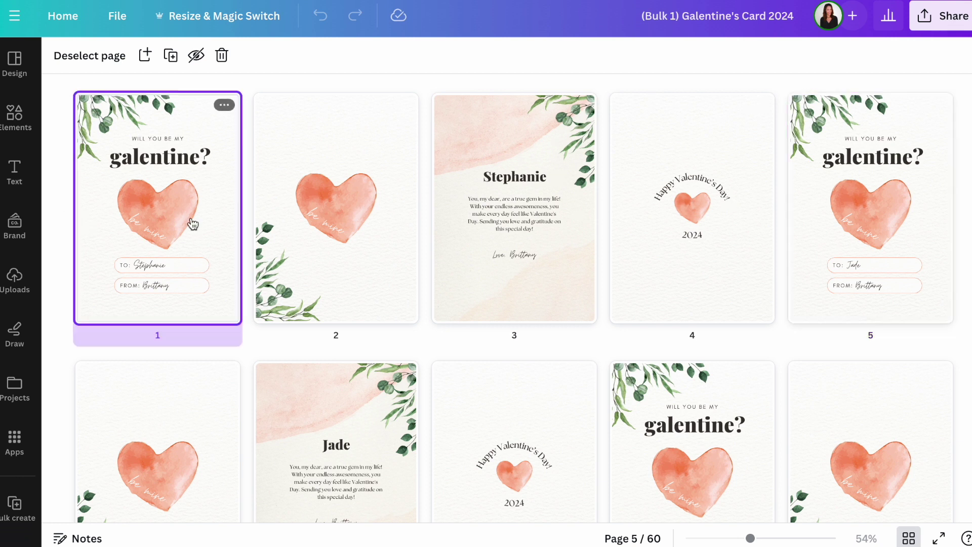
pyautogui.click(944, 18)
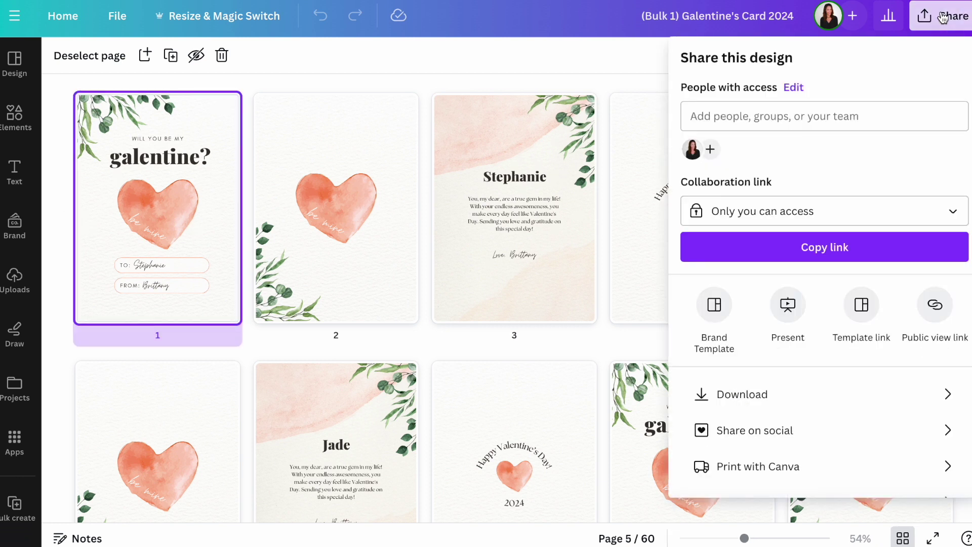
pyautogui.click(775, 402)
pyautogui.click(765, 126)
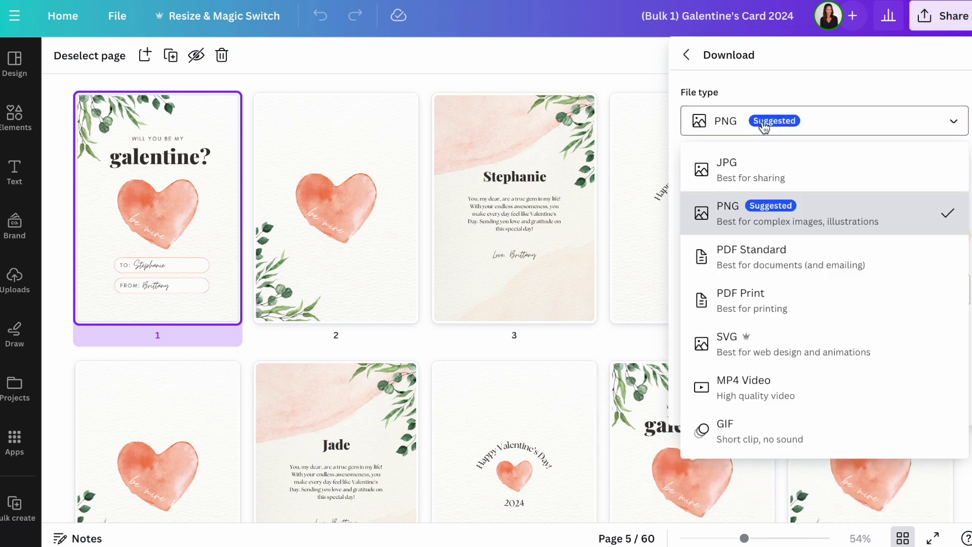
pyautogui.click(792, 270)
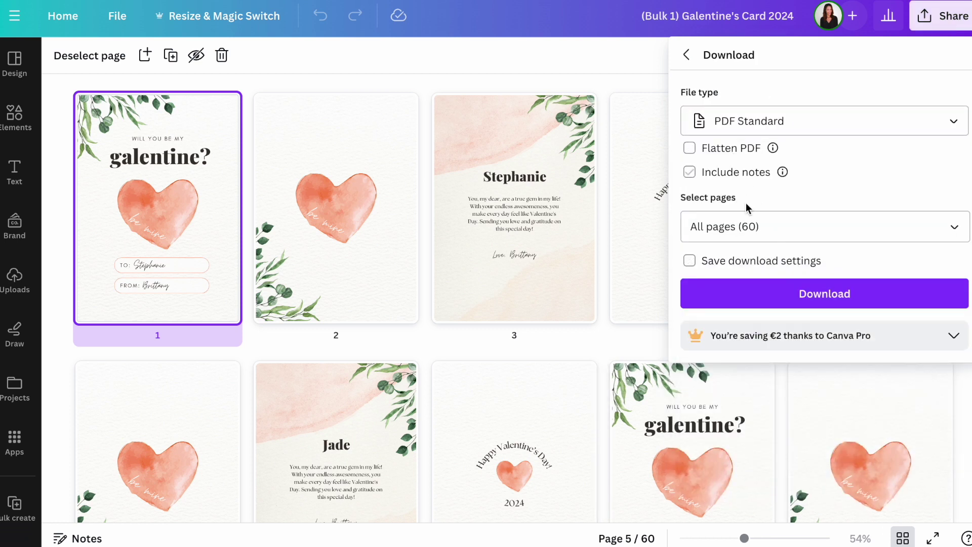
# - Limit the download to pages 1–4, the first recipient's card, and download the PDF
pyautogui.click(751, 225)
pyautogui.click(764, 274)
pyautogui.scroll(-2, 808, 379)
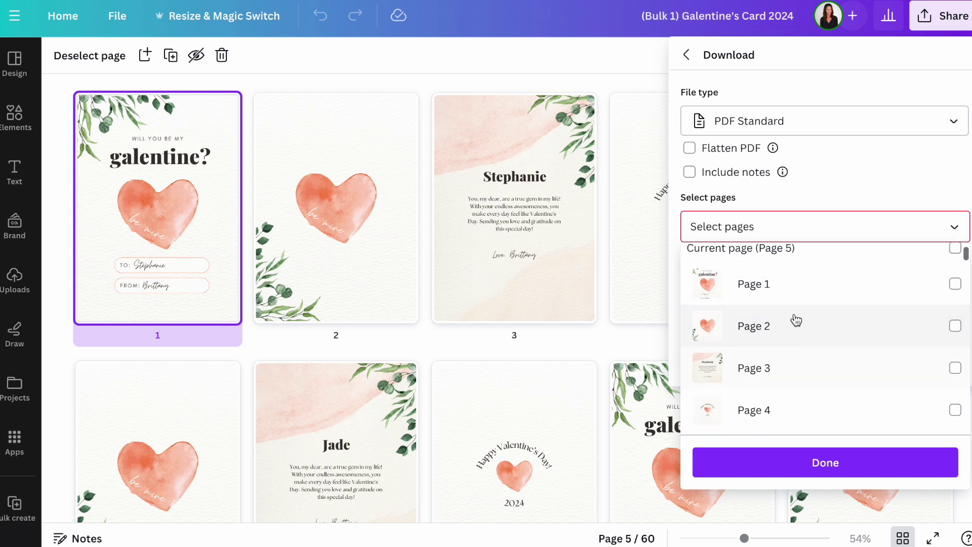
pyautogui.click(779, 287)
pyautogui.click(783, 332)
pyautogui.click(780, 374)
pyautogui.click(781, 411)
pyautogui.scroll(1, 780, 347)
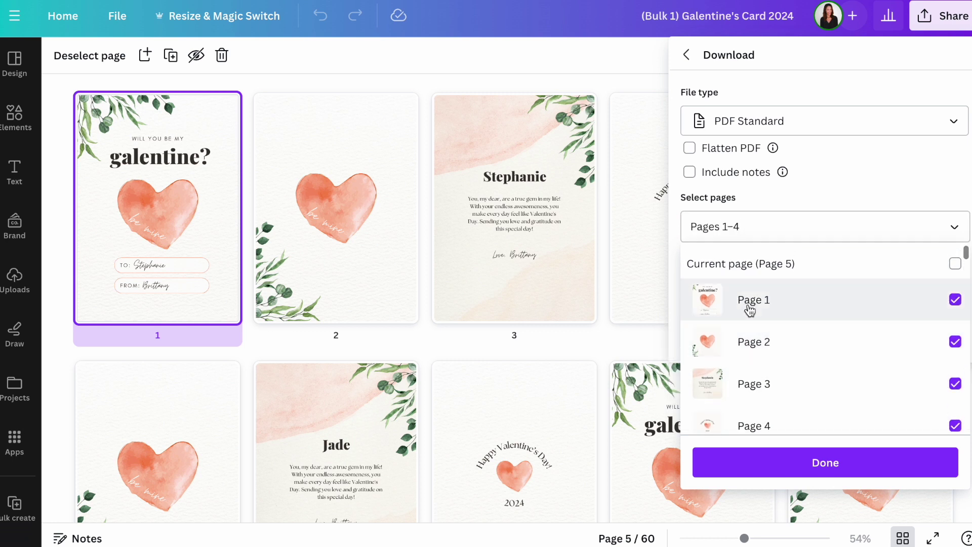
pyautogui.scroll(-1, 760, 405)
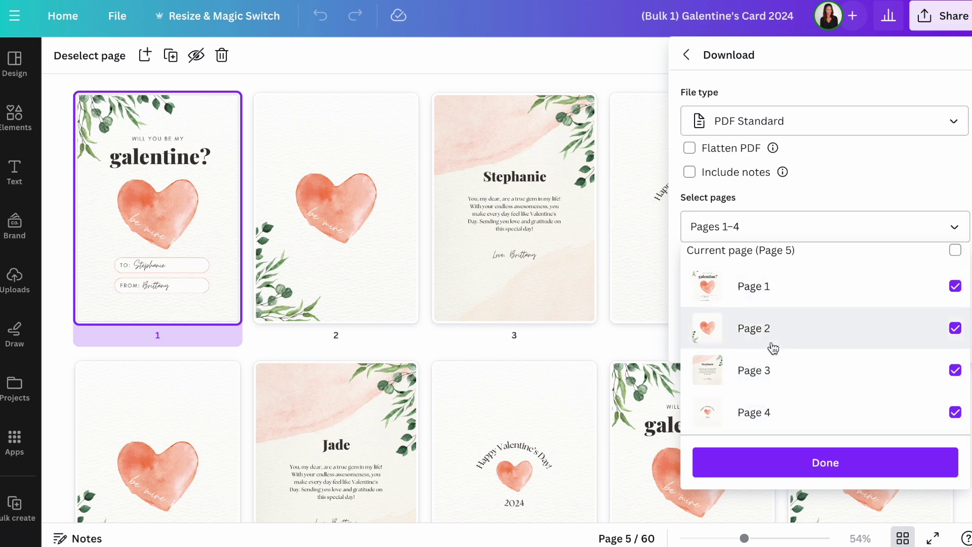
pyautogui.scroll(-1, 769, 354)
pyautogui.click(765, 457)
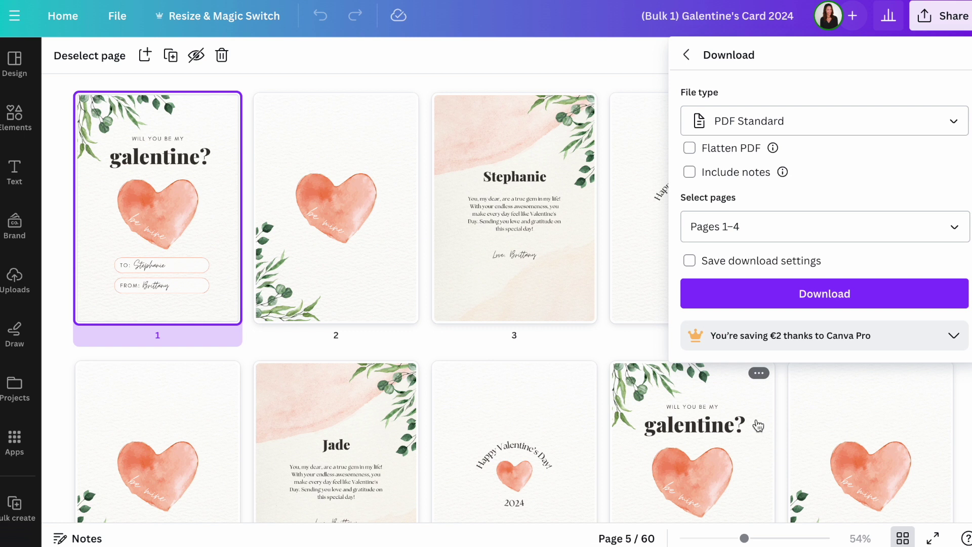
pyautogui.click(780, 292)
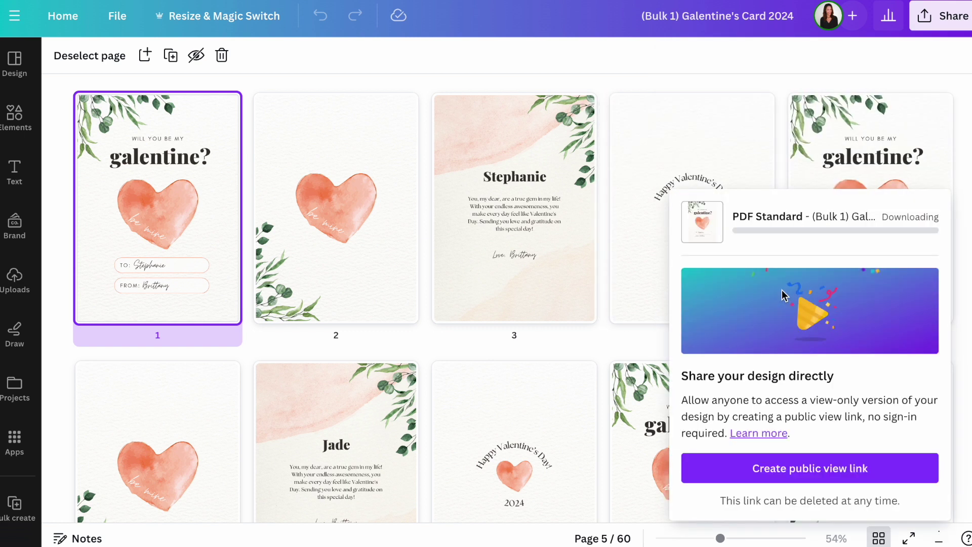
# - Open the sharing options of the bulk design and copy its collaboration link
pyautogui.scroll(-2, 630, 444)
pyautogui.scroll(2, 630, 444)
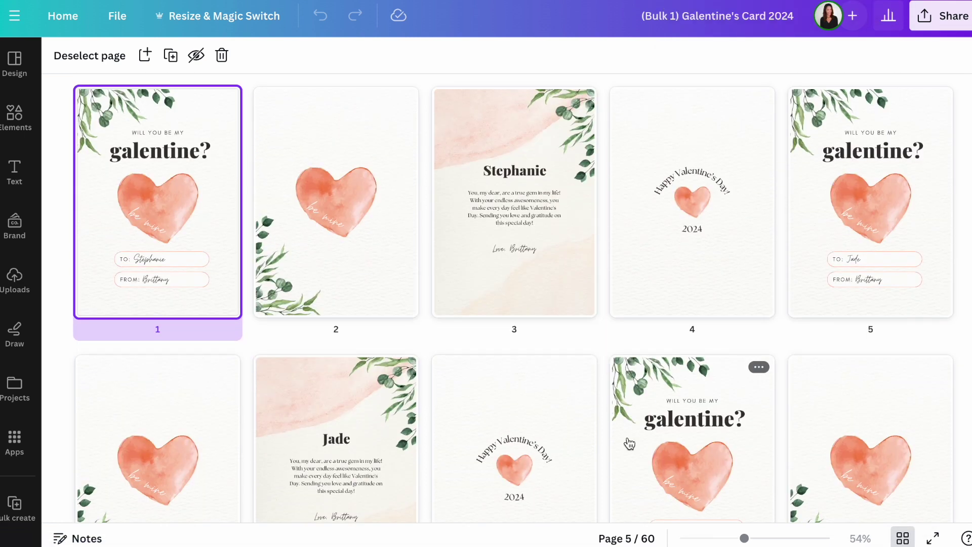
pyautogui.click(934, 17)
pyautogui.click(785, 249)
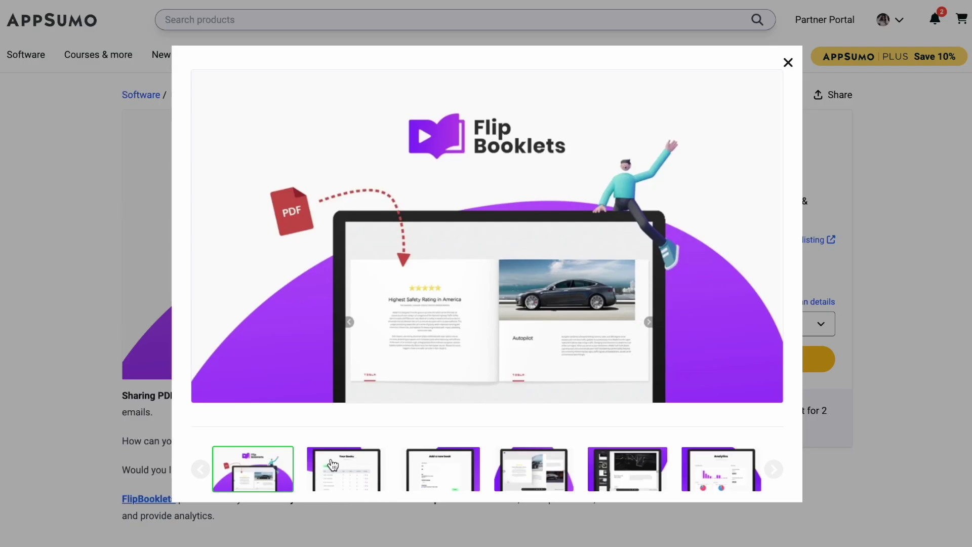
# - Look through the FlipBooklets product screenshots on AppSumo, including the book setup, flipbook and analytics views, and close the gallery
pyautogui.click(333, 465)
pyautogui.click(422, 472)
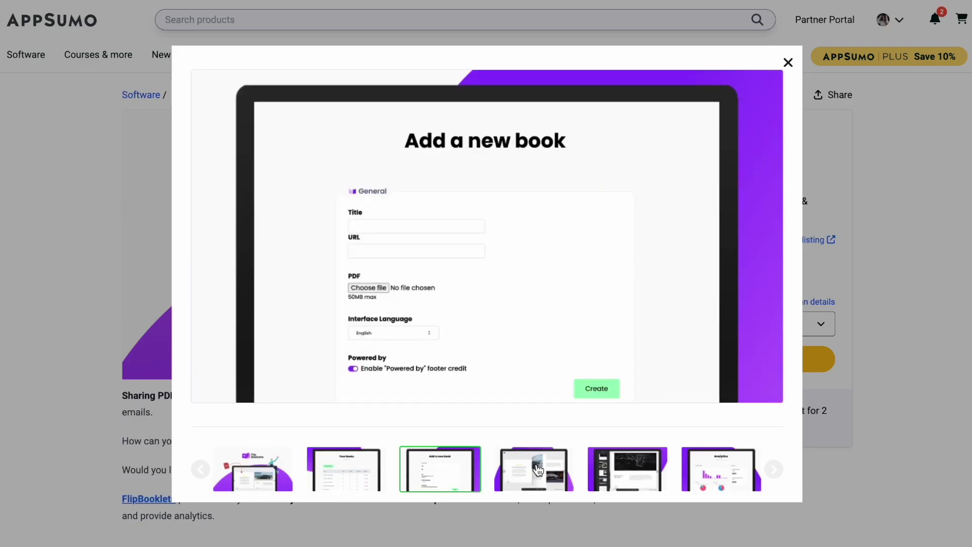
pyautogui.click(533, 469)
pyautogui.click(639, 467)
pyautogui.click(727, 473)
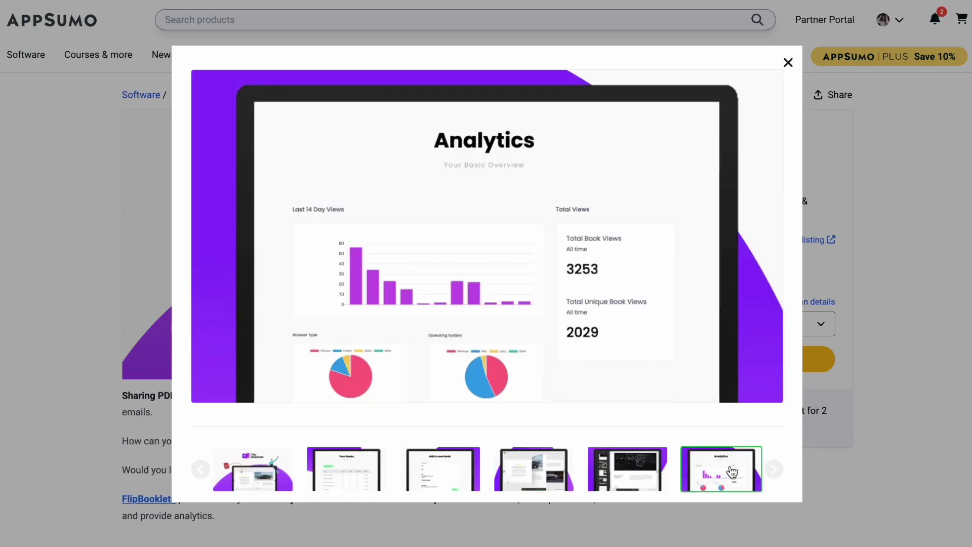
pyautogui.click(610, 478)
pyautogui.click(538, 476)
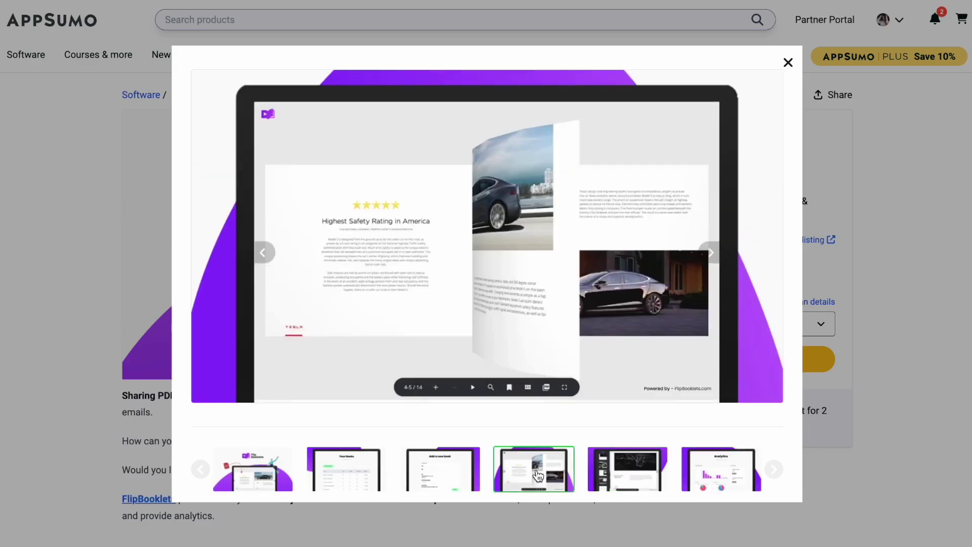
pyautogui.click(789, 62)
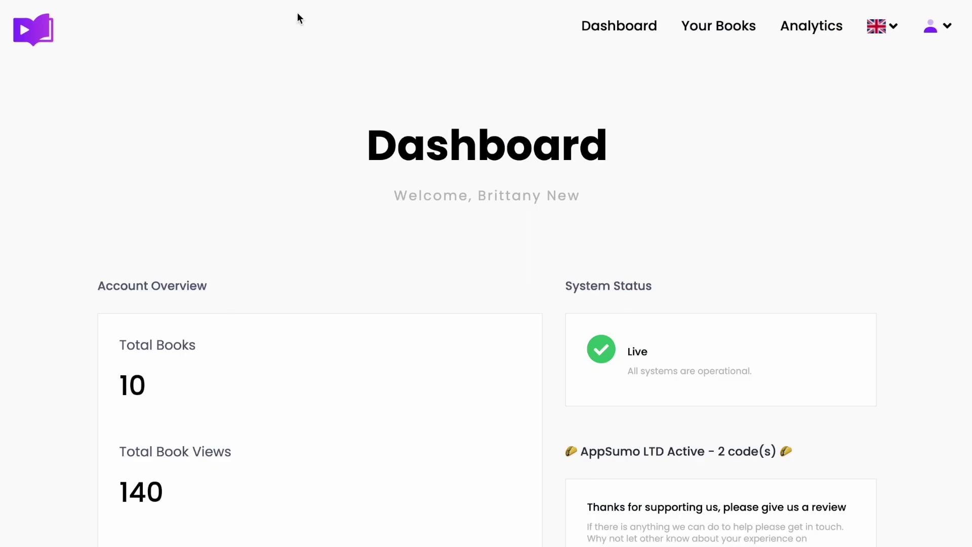
# - Switch to FlipBooklets, start a new book and title it with the recipient's first name followed by "Galentine's"
pyautogui.click(723, 30)
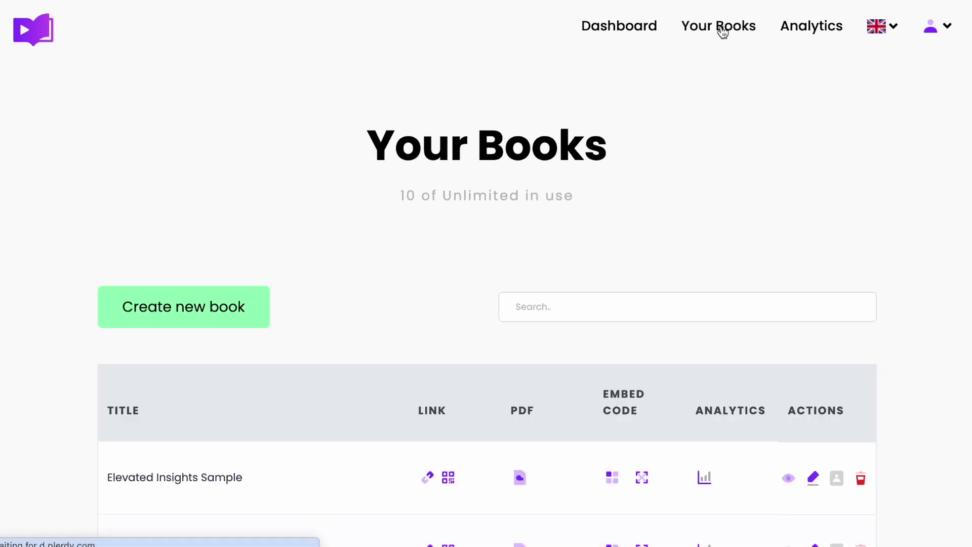
pyautogui.click(191, 307)
pyautogui.click(316, 331)
pyautogui.scroll(-1, 316, 331)
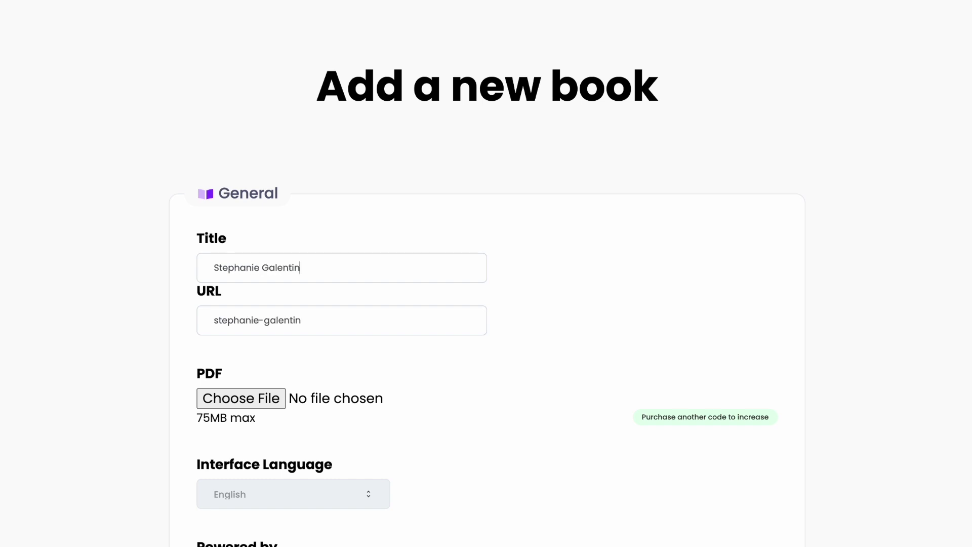
pyautogui.hotkey('shift', 'Left')
pyautogui.hotkey('shift', 'Left')
pyautogui.press('BackSpace')
pyautogui.write("e's")
# - Attach "(Bulk 1) Galentine's Card 2024.pdf" from Downloads to the book and disable the "Powered by" footer credit
pyautogui.scroll(-3, 421, 411)
pyautogui.click(265, 229)
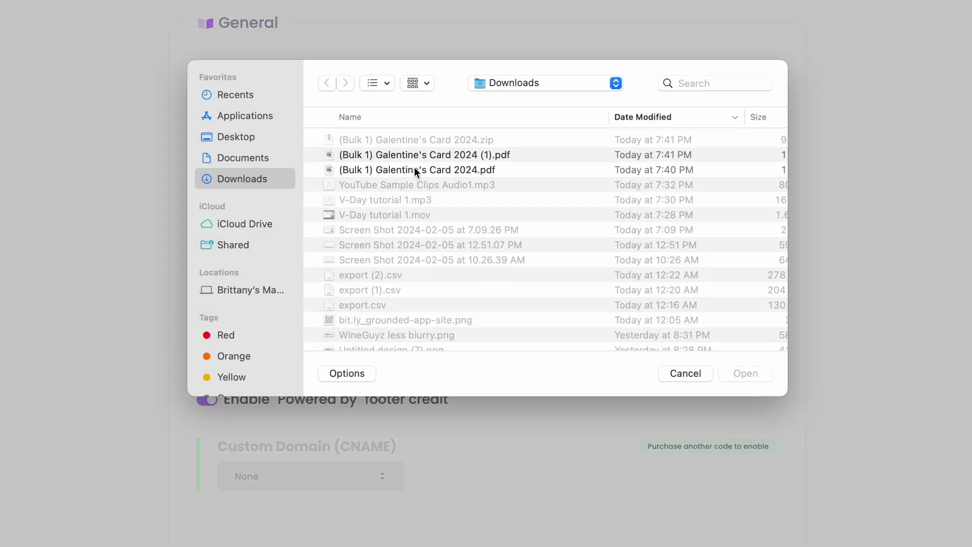
pyautogui.doubleClick(415, 169)
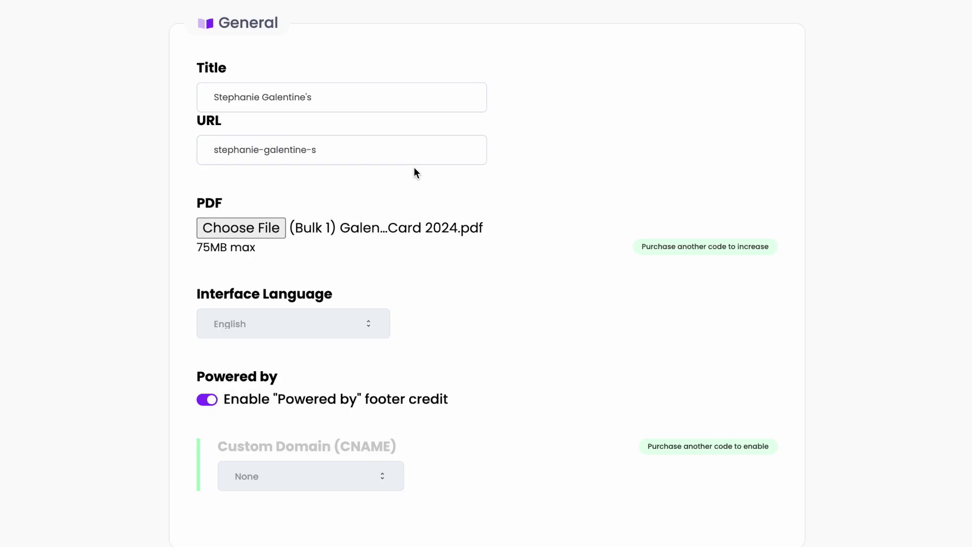
pyautogui.scroll(-2, 395, 331)
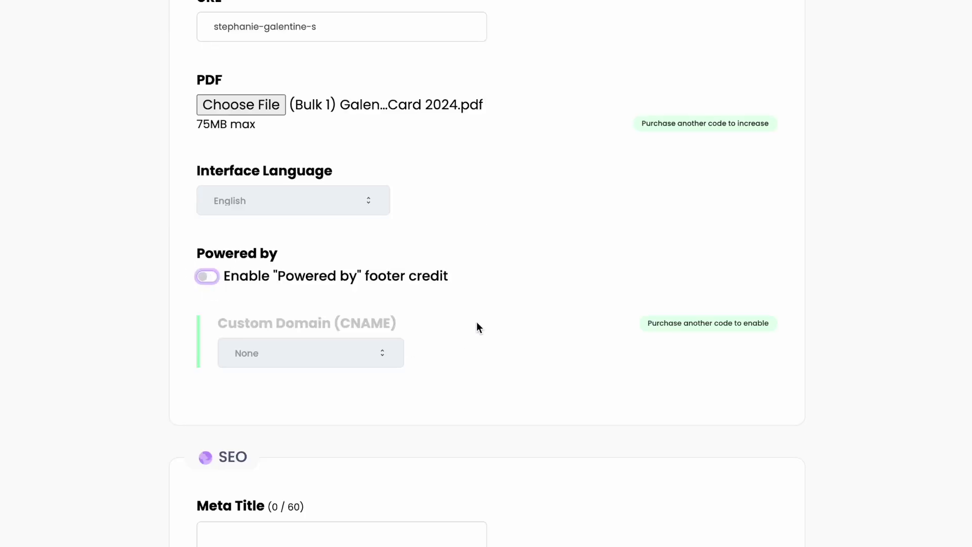
# - Set the book's icon colour to light pink, RGB 242, 191, 216, in the Design settings
pyautogui.scroll(-4, 476, 329)
pyautogui.scroll(-5, 306, 315)
pyautogui.scroll(-3, 307, 314)
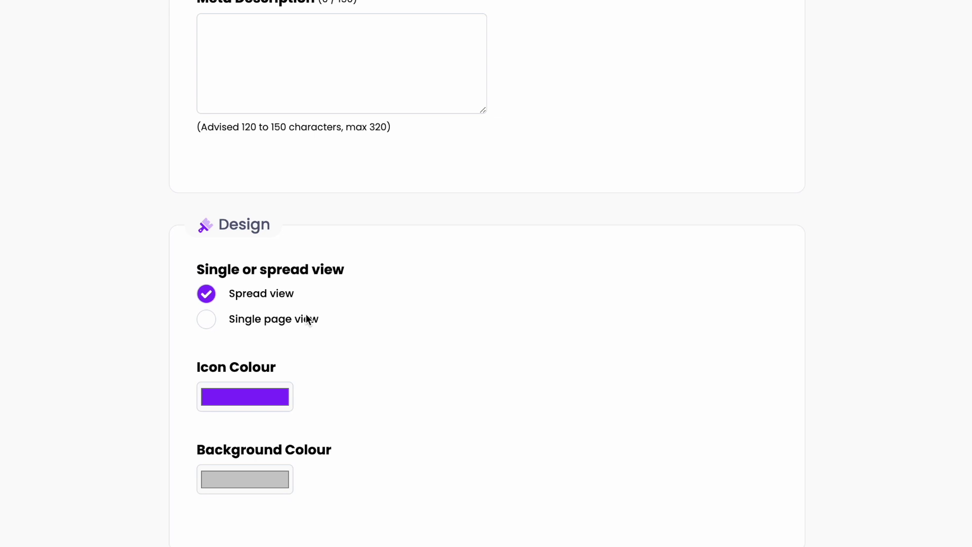
pyautogui.click(219, 325)
pyautogui.moveTo(277, 466); pyautogui.dragTo(269, 462)
pyautogui.moveTo(276, 372)
pyautogui.mouseDown()
pyautogui.moveTo(226, 370)
pyautogui.moveTo(237, 353)
pyautogui.mouseUp()
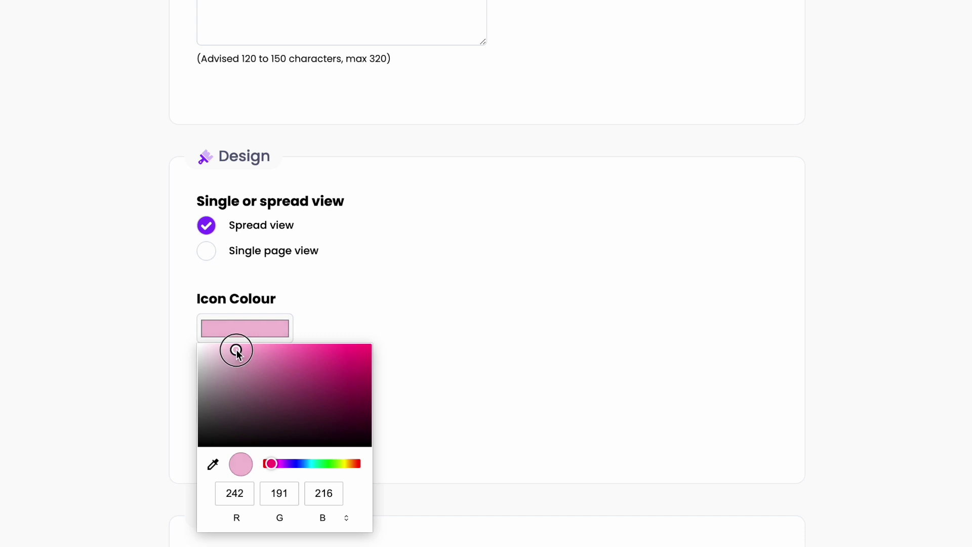
# - Create the book with the Photo Album page type and page through the resulting flipbook preview
pyautogui.scroll(-10, 492, 294)
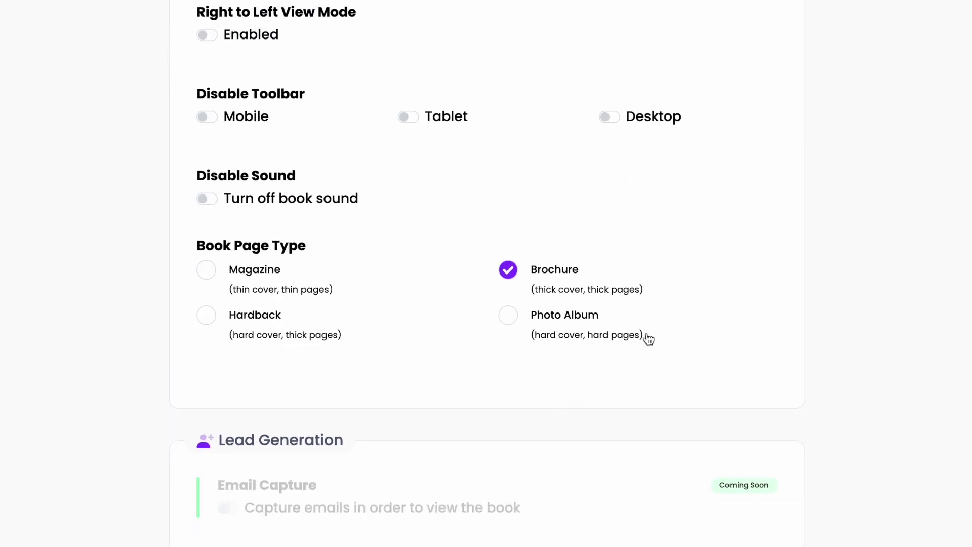
pyautogui.click(516, 316)
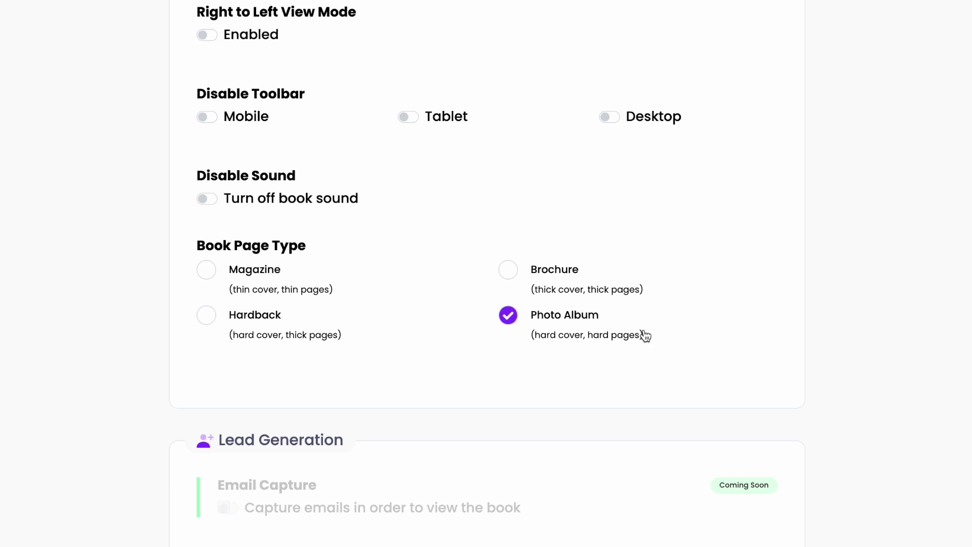
pyautogui.scroll(-3, 644, 335)
pyautogui.scroll(-8, 646, 334)
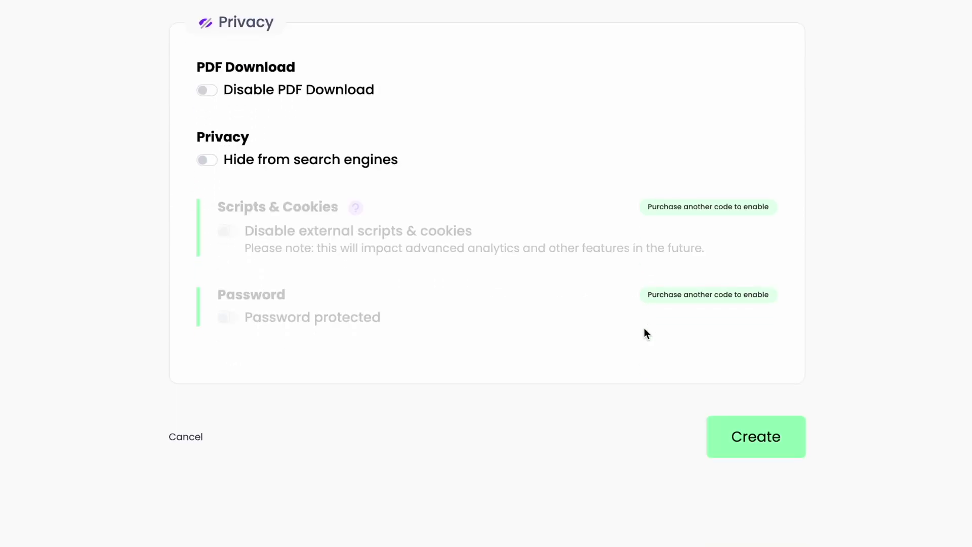
pyautogui.click(766, 411)
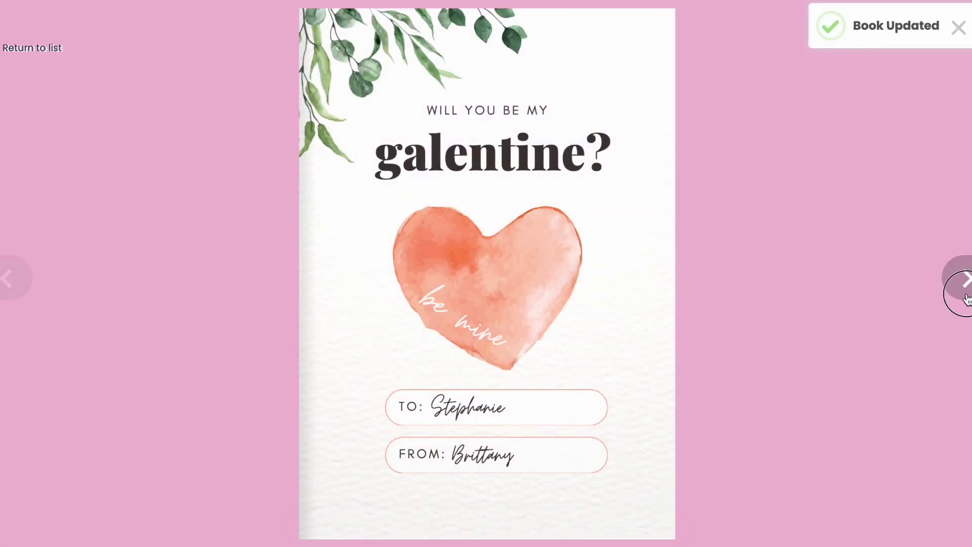
pyautogui.click(967, 297)
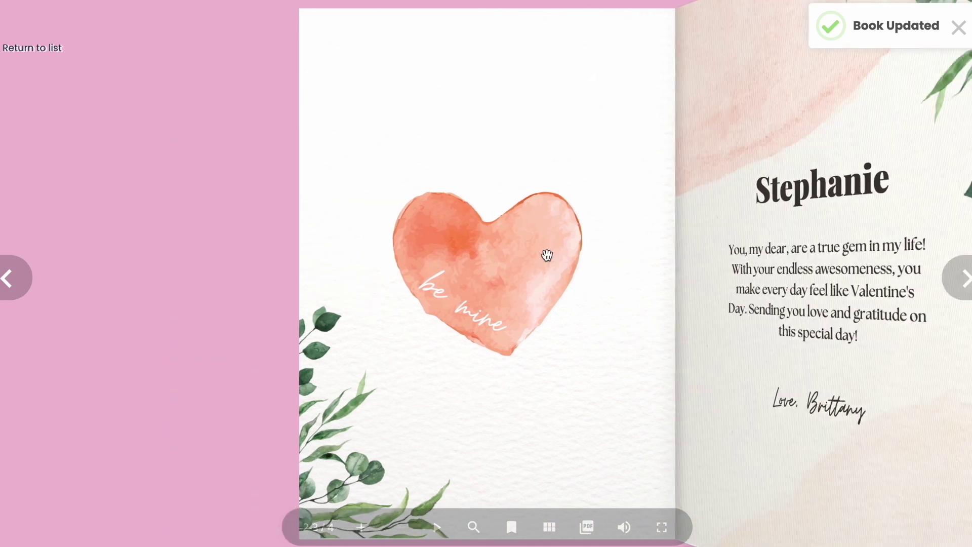
pyautogui.click(432, 527)
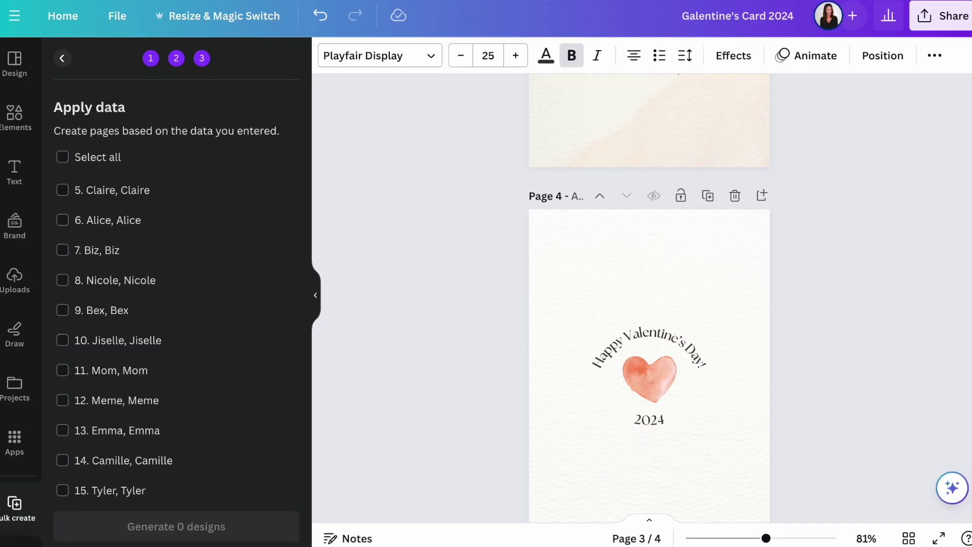
# - Switch to Canva and get the colour code of the coral outline around the "TO:" field on page 1 of Galentine's Card 2024
pyautogui.scroll(10, 699, 247)
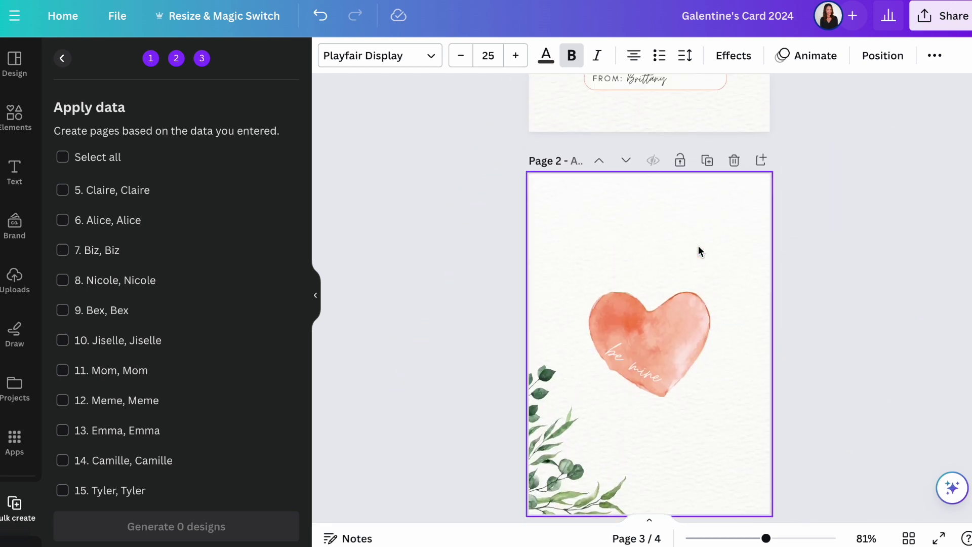
pyautogui.scroll(5, 698, 245)
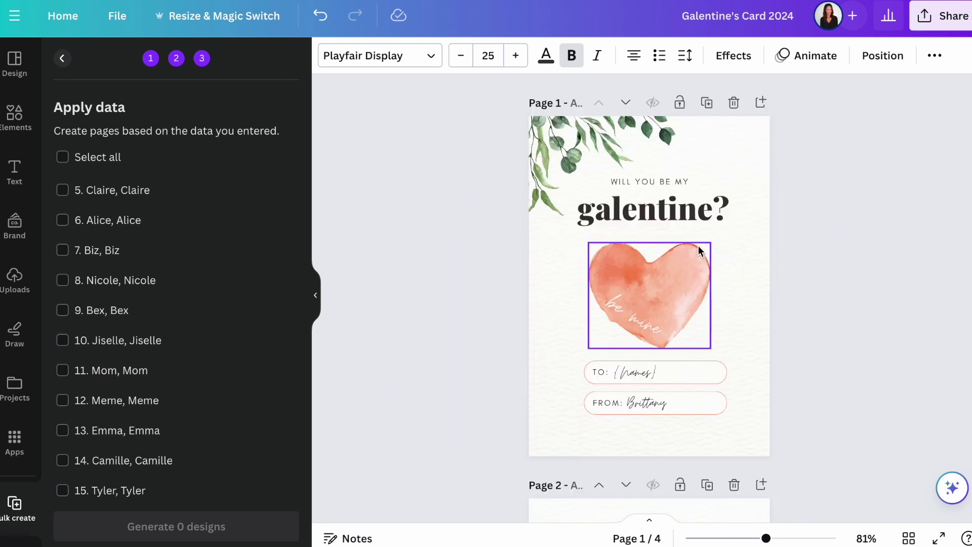
pyautogui.click(601, 371)
pyautogui.click(505, 56)
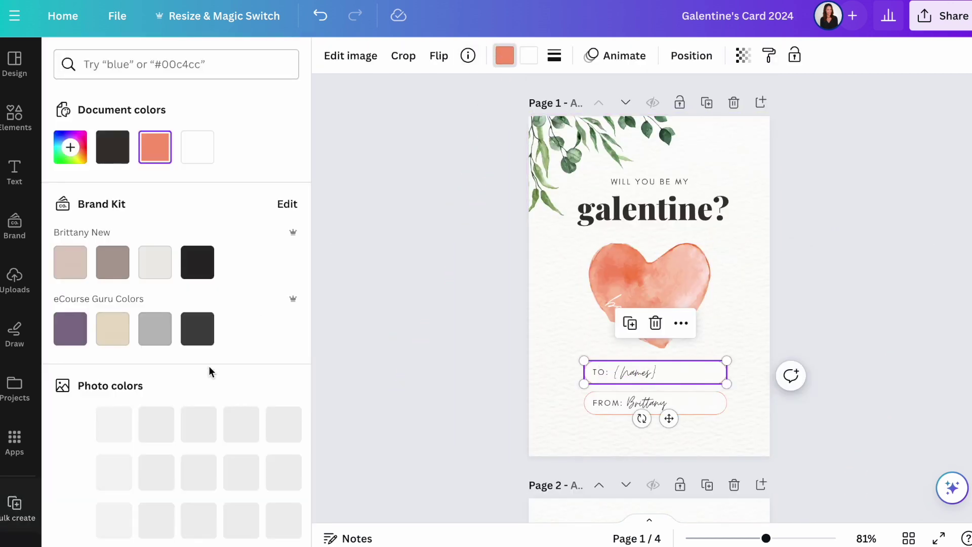
pyautogui.click(72, 150)
pyautogui.click(161, 305)
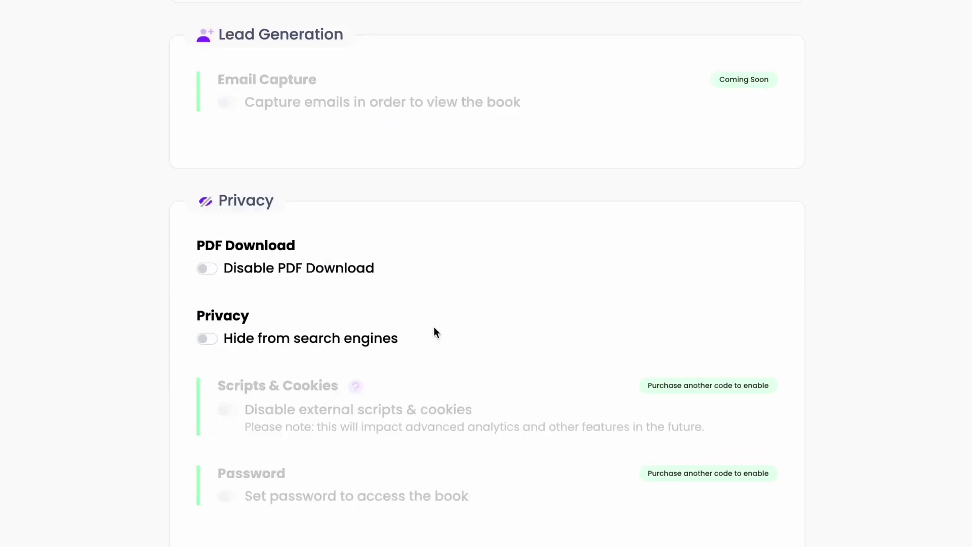
# - Switch to FlipBooklets, save the book's updated settings and page through the flipbook with its coral background
pyautogui.scroll(-5, 434, 332)
pyautogui.click(743, 204)
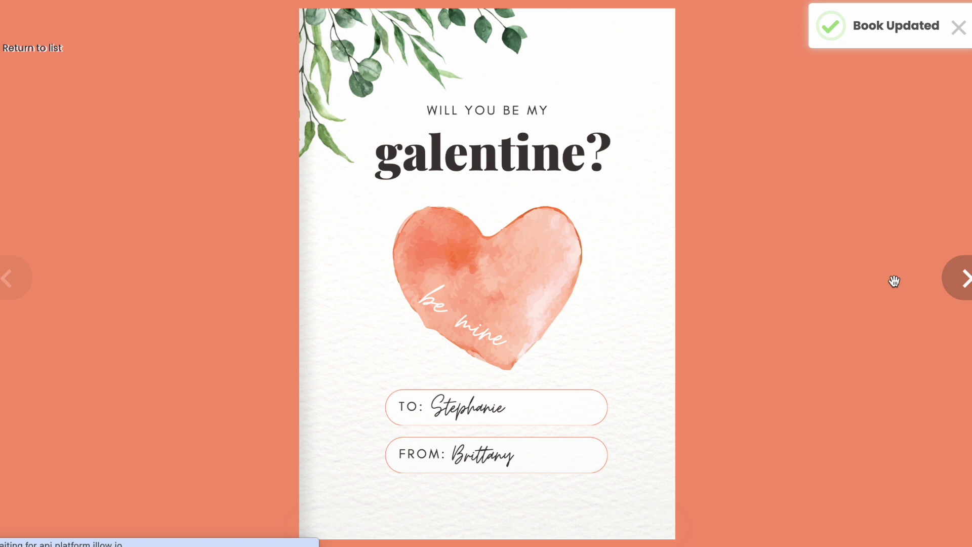
pyautogui.click(964, 280)
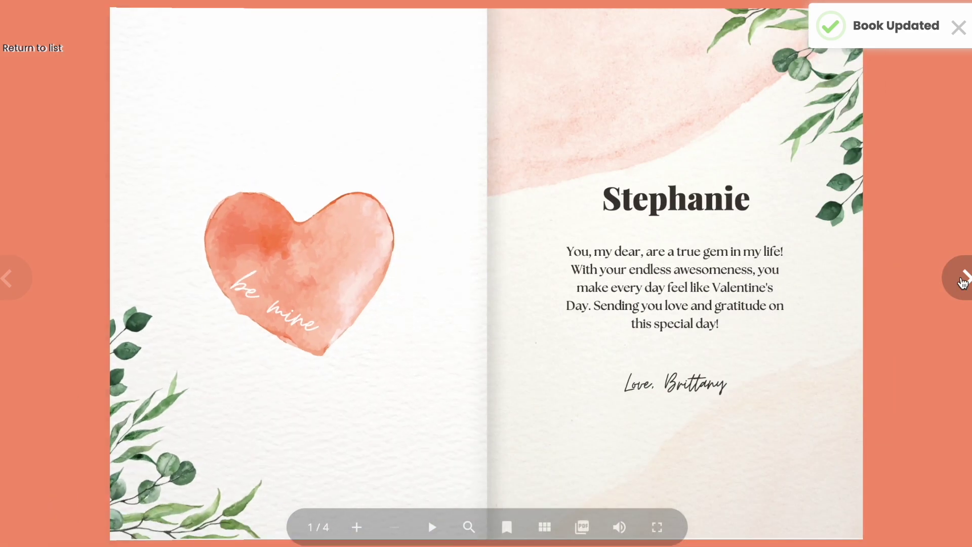
pyautogui.click(964, 280)
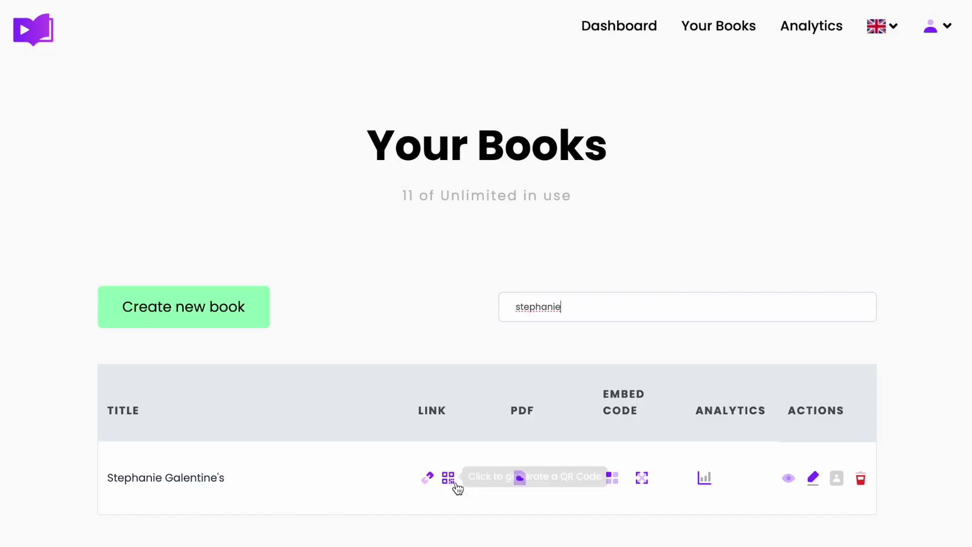
# - View the QR code of the recipient's Galentine's book, close it and copy the book's share link
pyautogui.click(450, 480)
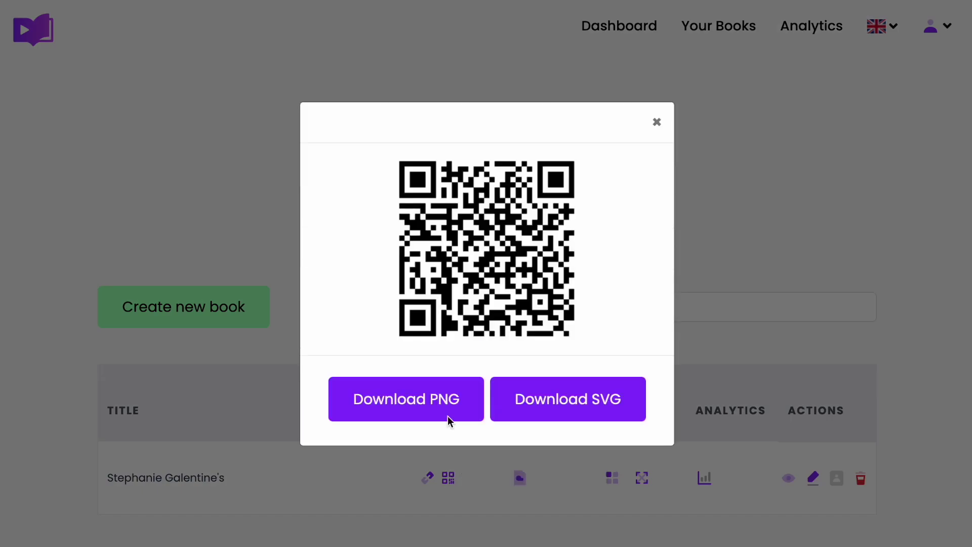
pyautogui.click(658, 123)
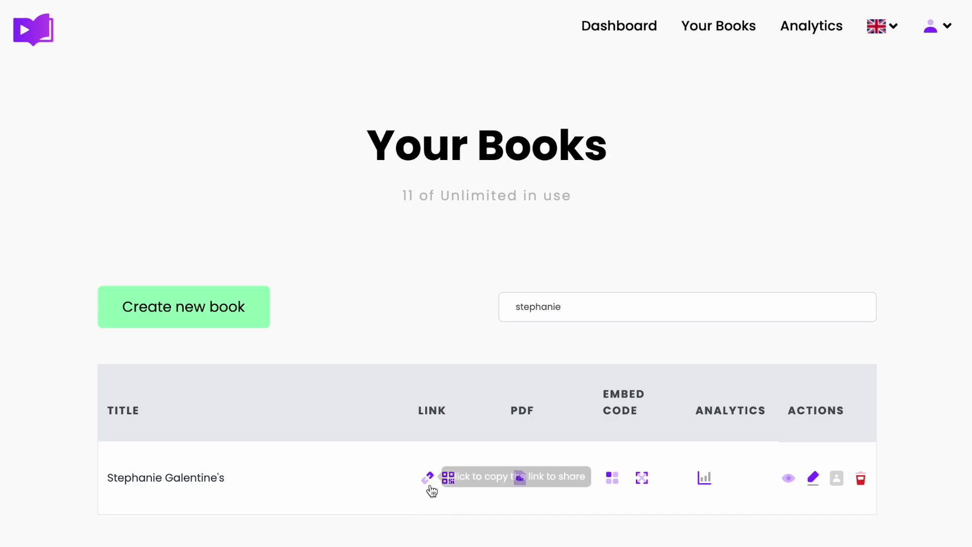
pyautogui.click(430, 480)
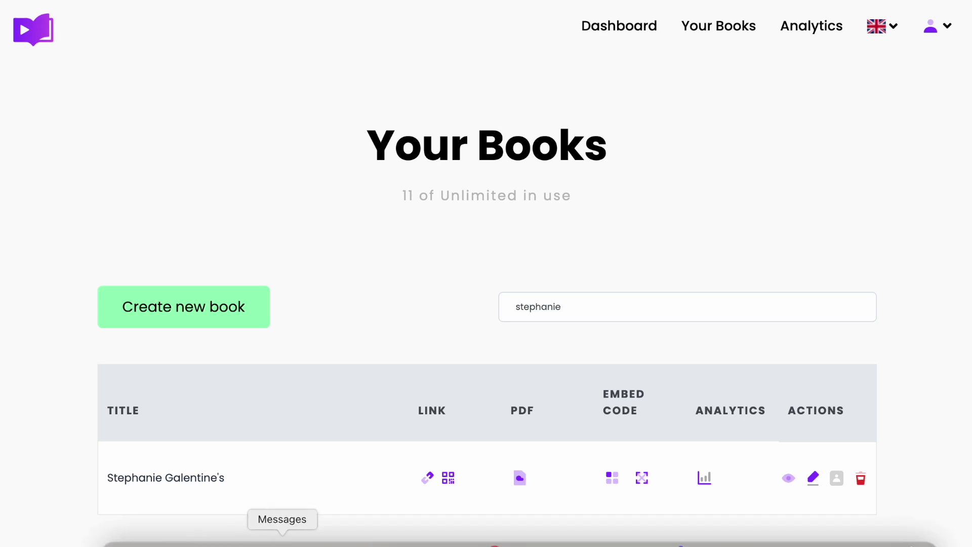
# - Switch to Messages, open the shared flipbook link and page through the card to the end and back
pyautogui.click(282, 543)
pyautogui.click(622, 463)
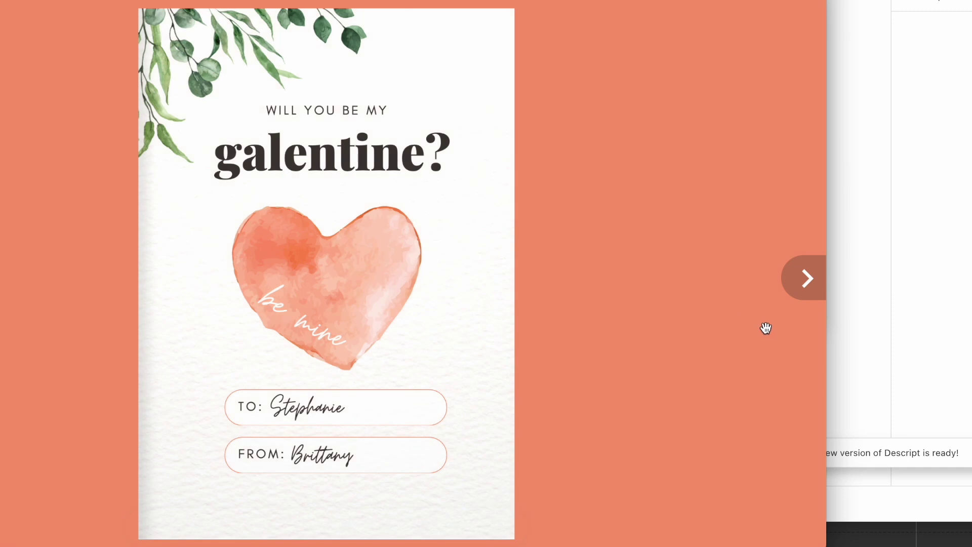
pyautogui.click(810, 297)
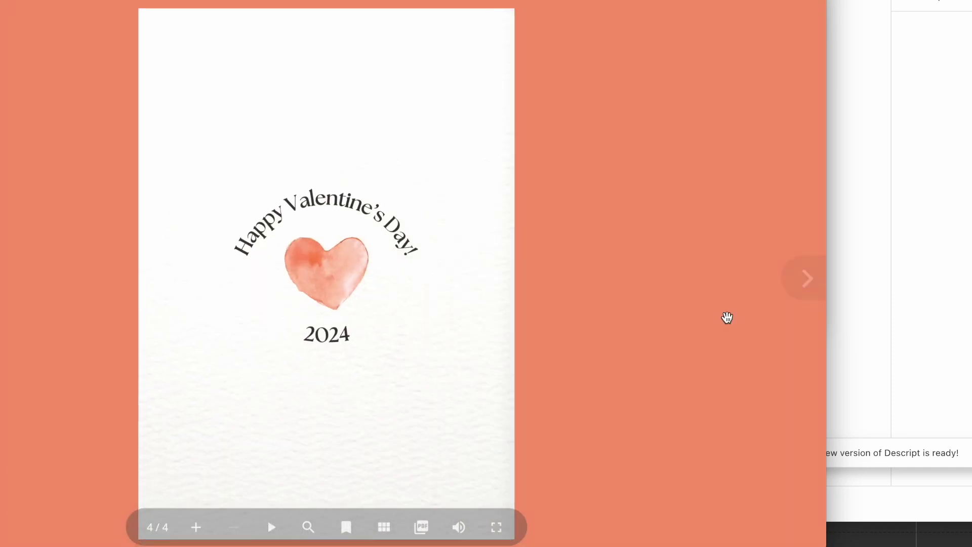
pyautogui.click(3, 260)
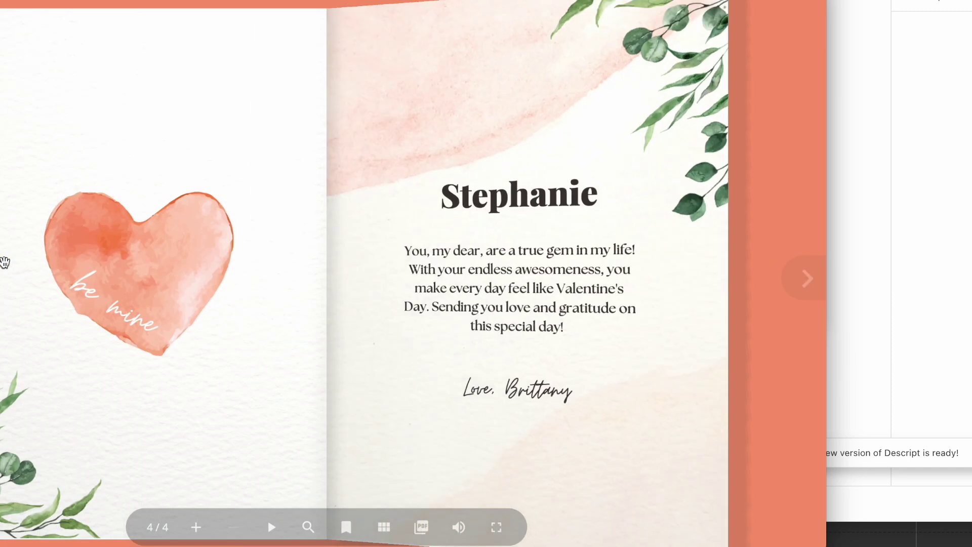
pyautogui.click(4, 262)
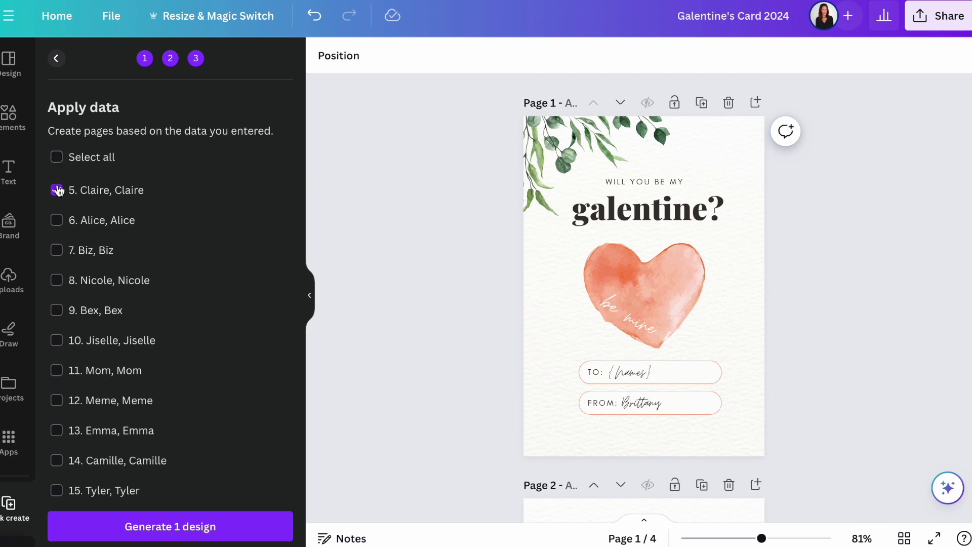
# - Switch to Canva, generate one bulk design for only entry 5 of the data list and review the generated card's pages
pyautogui.click(57, 158)
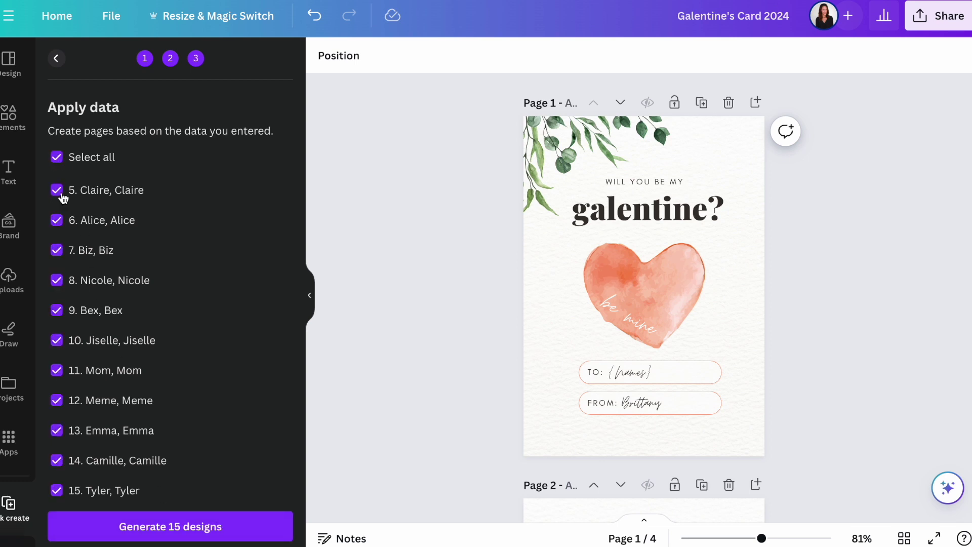
pyautogui.click(56, 159)
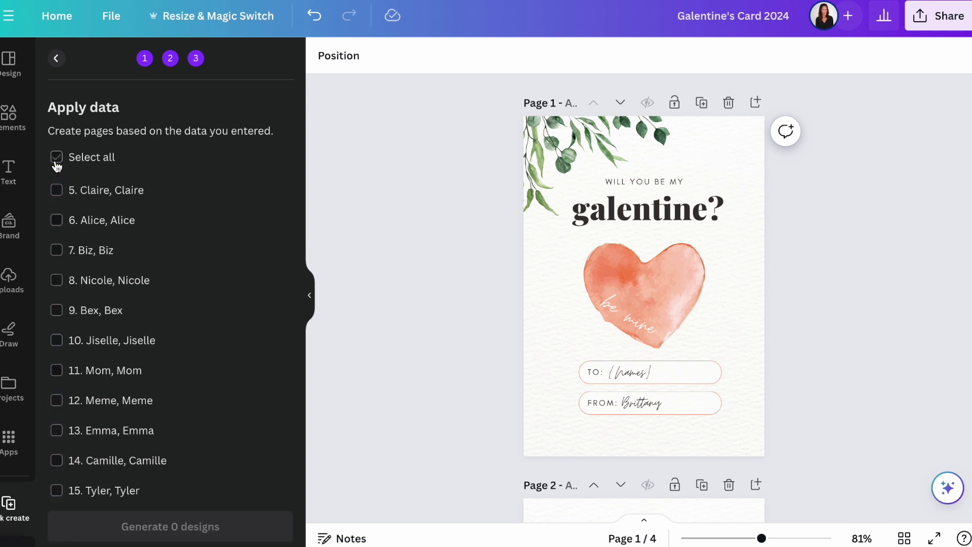
pyautogui.click(56, 189)
pyautogui.click(194, 527)
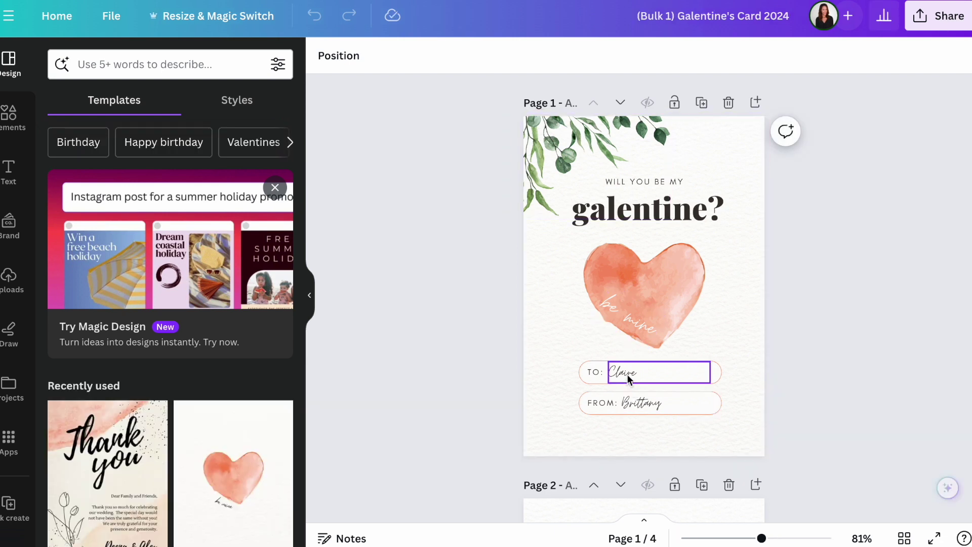
pyautogui.scroll(-4, 627, 375)
pyautogui.scroll(-6, 636, 434)
pyautogui.scroll(10, 635, 433)
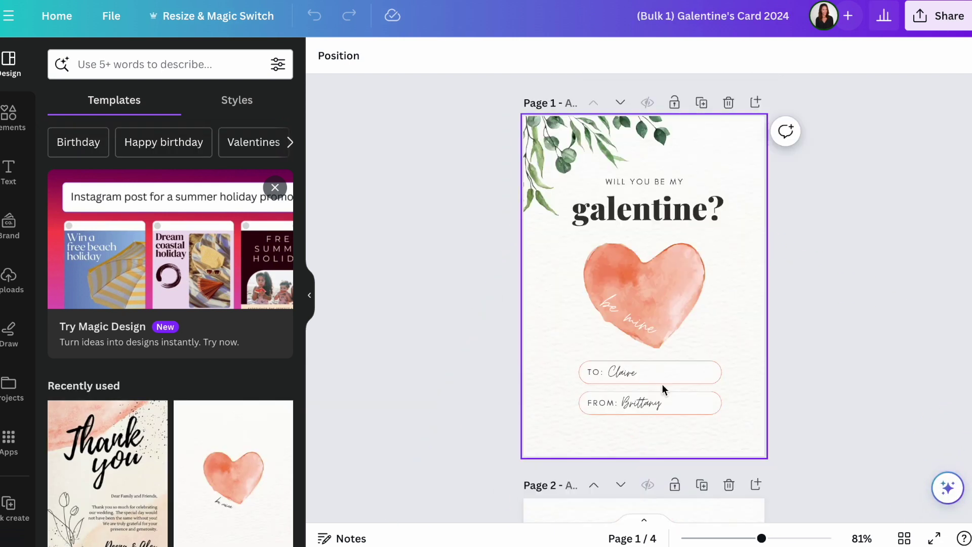
# - Create a public view link for the generated "(Bulk 1) Galentine's Card 2024" design
pyautogui.click(955, 21)
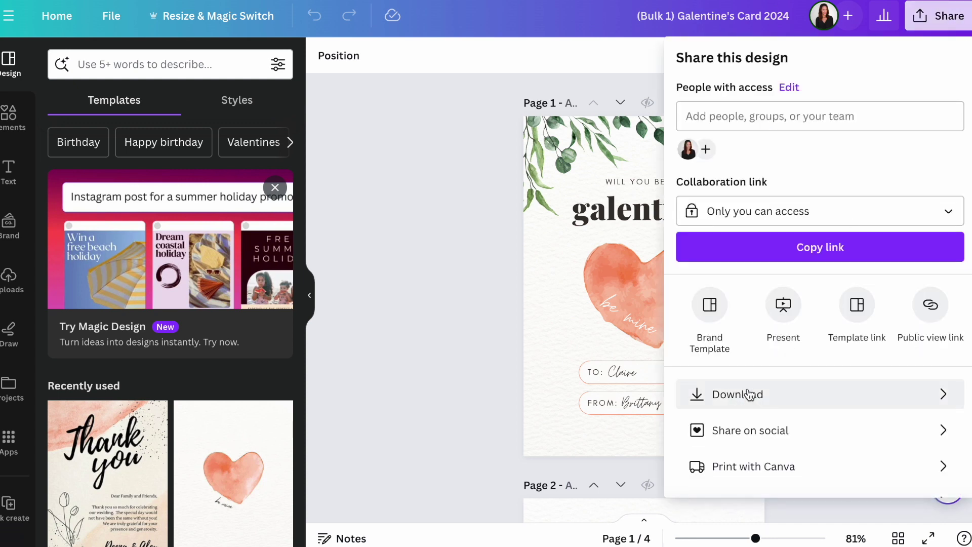
pyautogui.click(927, 314)
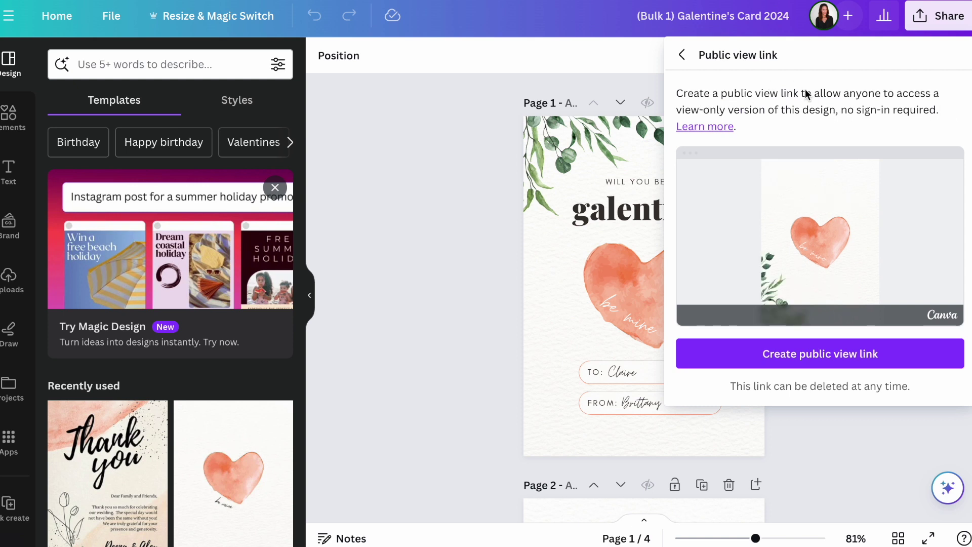
pyautogui.click(772, 353)
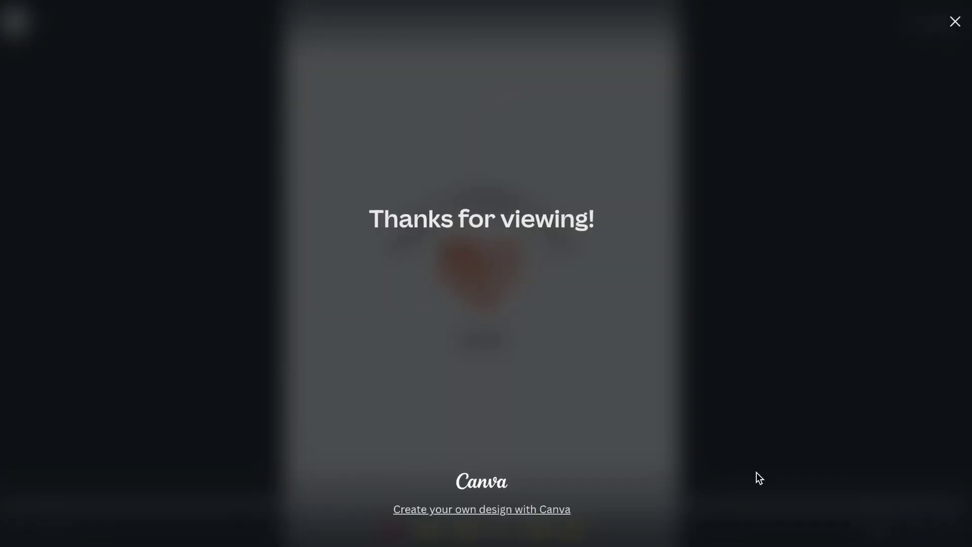
# - Restart the card's public view, page through it to the end, dismiss the closing screen and return to the cover
pyautogui.click(423, 278)
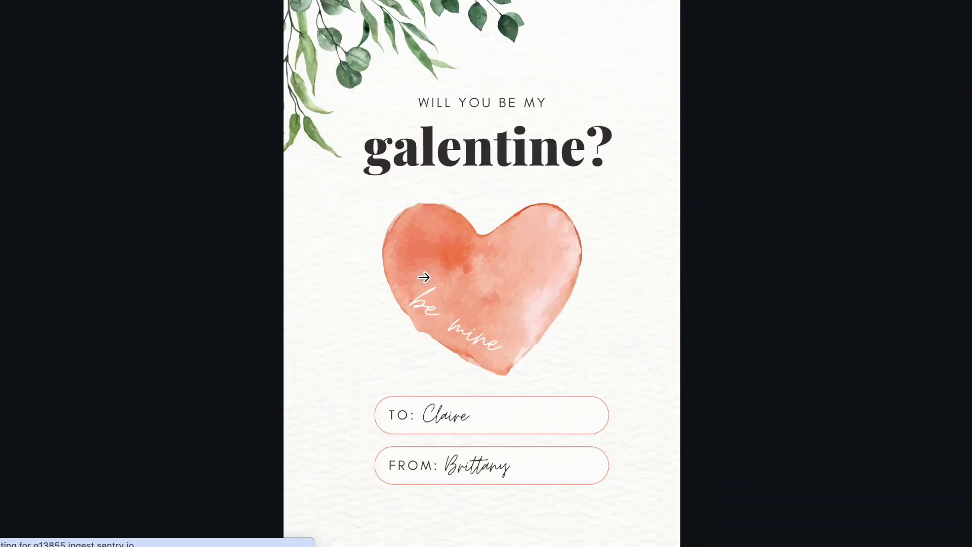
pyautogui.click(546, 306)
pyautogui.click(546, 306)
pyautogui.click(546, 306)
pyautogui.click(545, 307)
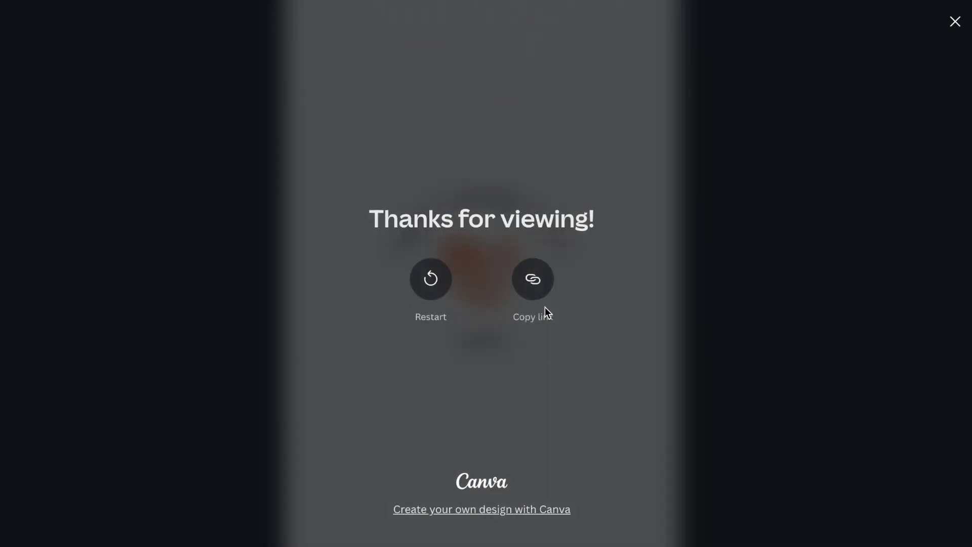
pyautogui.click(952, 30)
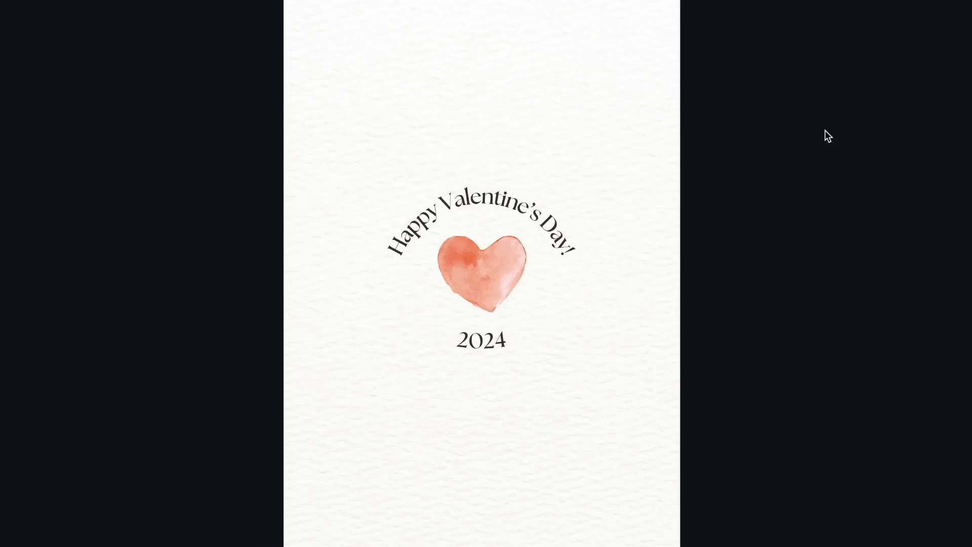
pyautogui.click(731, 190)
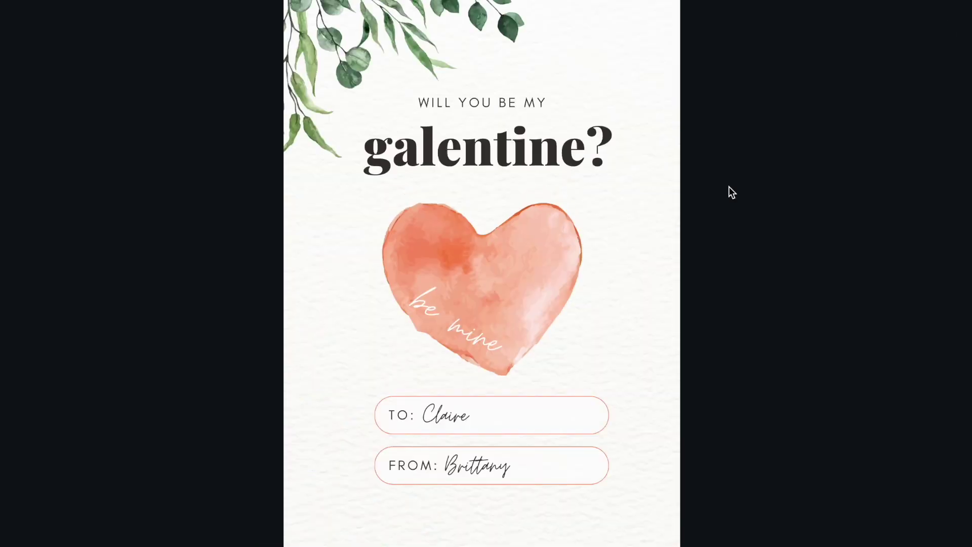